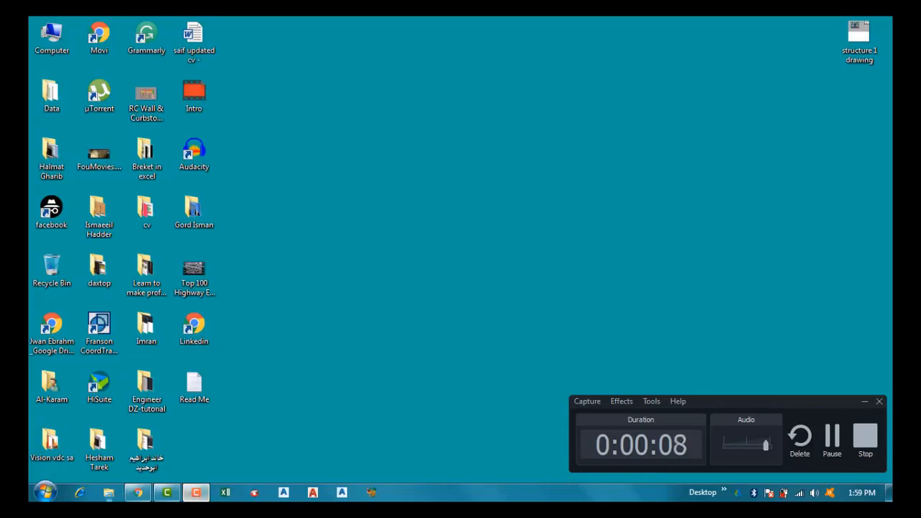
Step: View the YouTube channel's playlists and the posts on the Facebook profile in the web browser
click(137, 492)
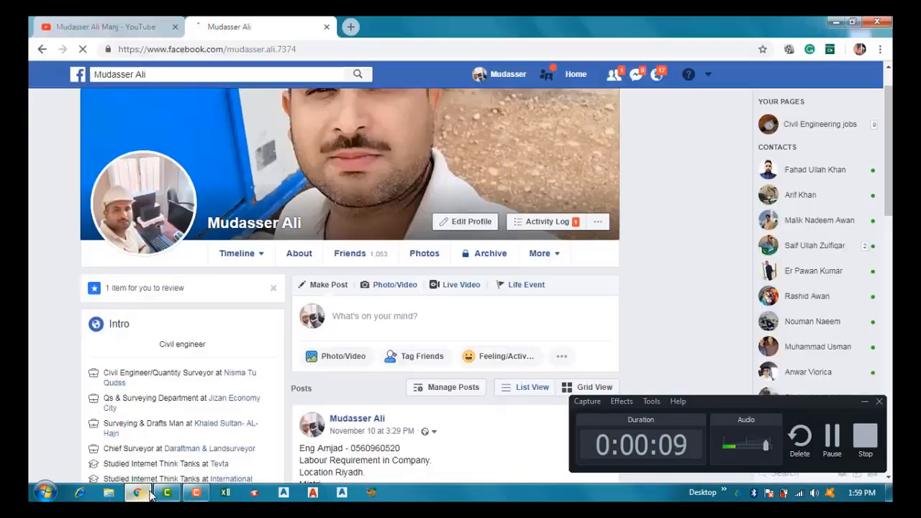
click(174, 23)
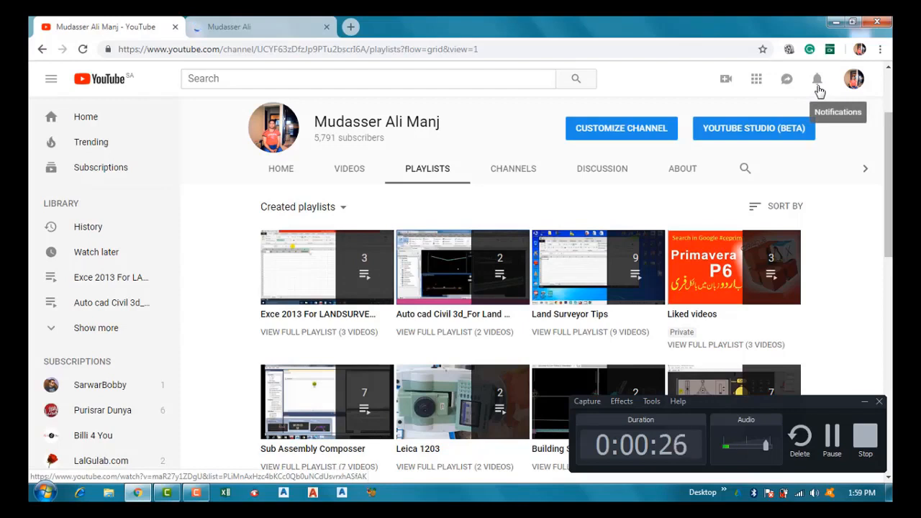
click(245, 27)
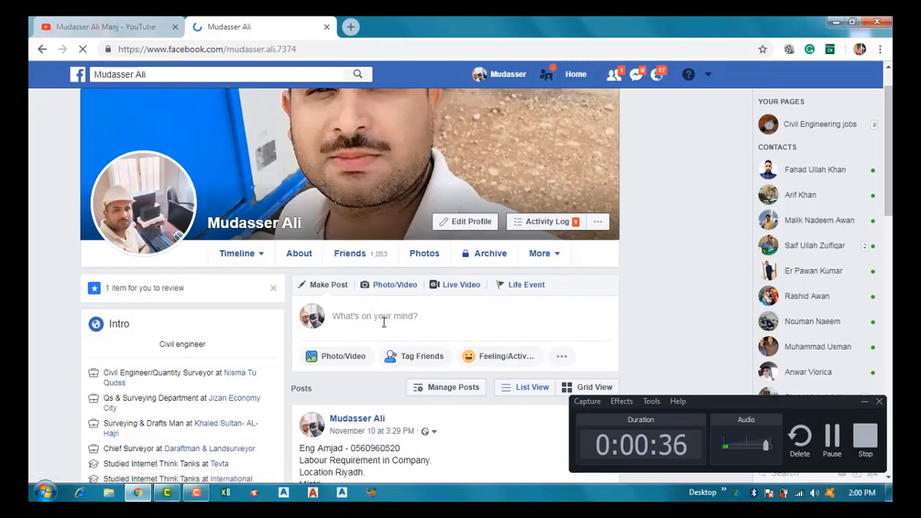
scroll(421, 296, down, 3)
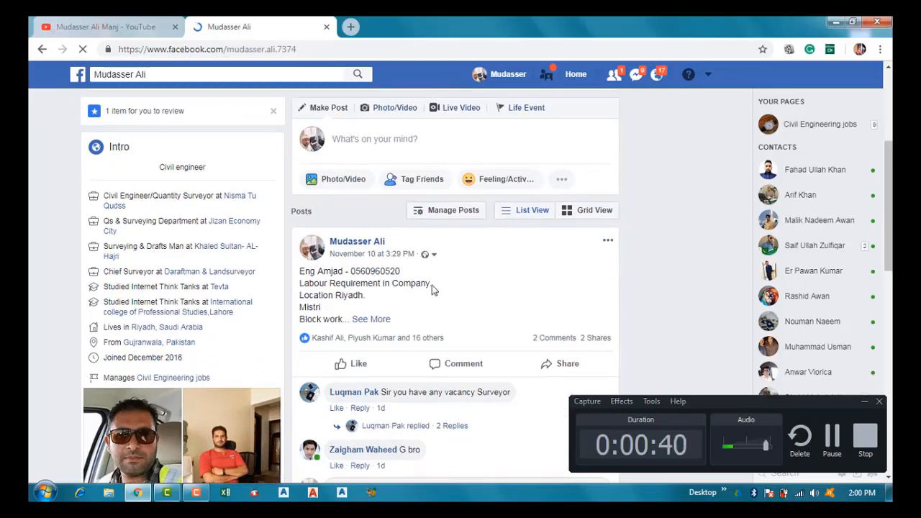
click(115, 26)
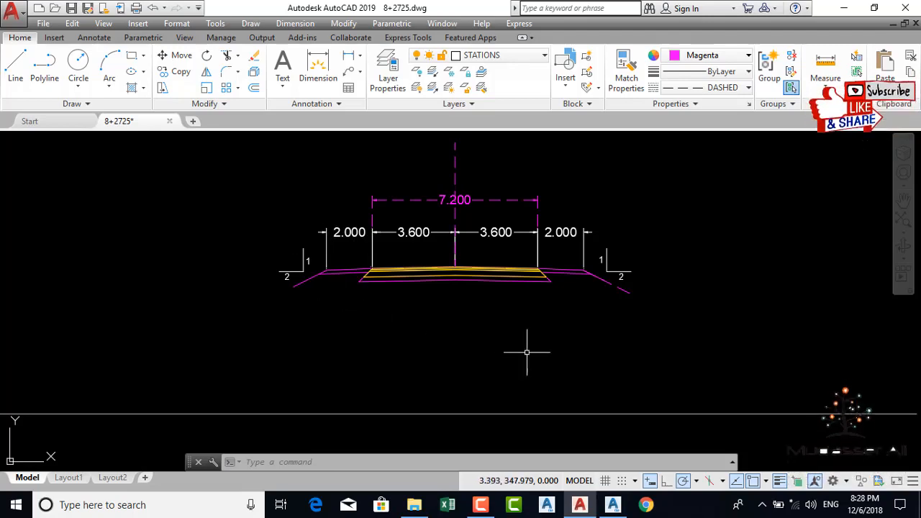
Step: Switch to AutoCAD and examine the typical road cross-section's lane and shoulder widths, side slopes and pavement layers in 8+2725.dwg
middle_drag(461, 314, 419, 282)
scroll(419, 282, down, 5)
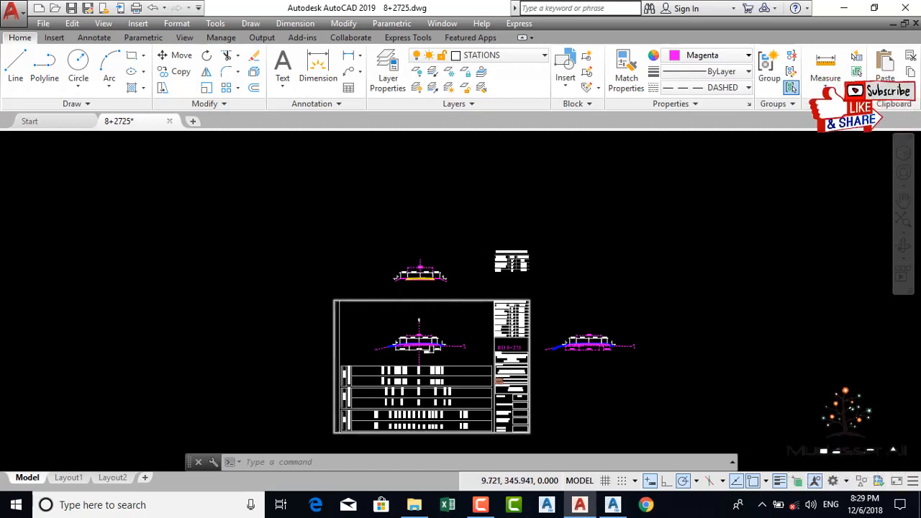
scroll(410, 295, up, 5)
mouse_move(368, 285)
middle_down()
mouse_move(381, 290)
mouse_move(380, 342)
middle_up()
scroll(375, 271, up, 2)
scroll(410, 301, up, 2)
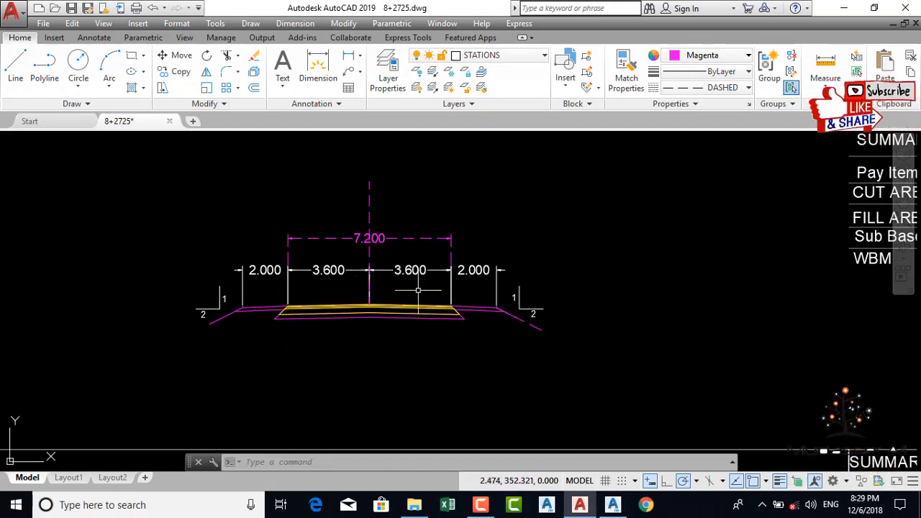
scroll(403, 269, up, 4)
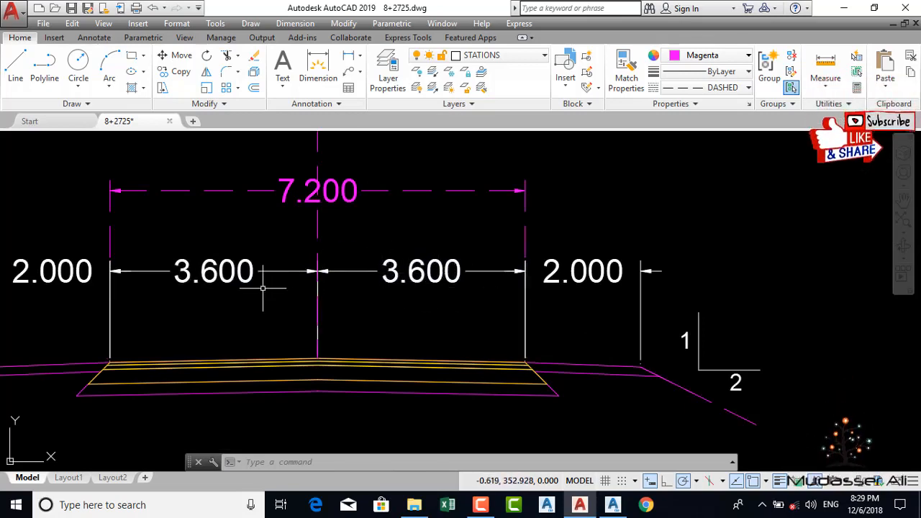
middle_drag(255, 288, 415, 274)
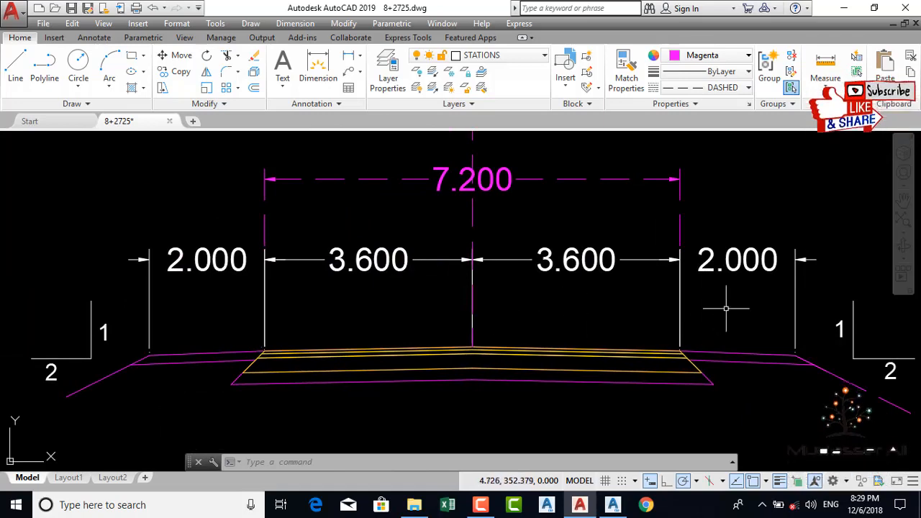
middle_drag(724, 309, 688, 293)
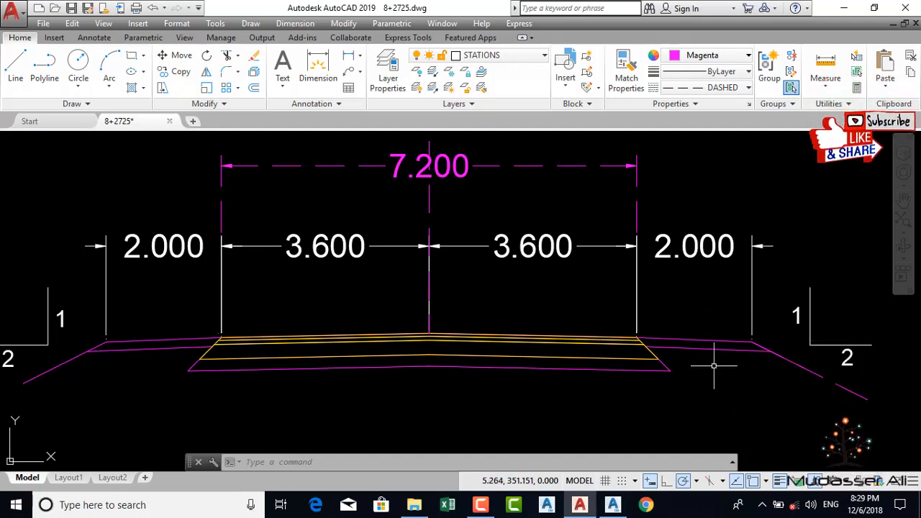
scroll(643, 337, up, 2)
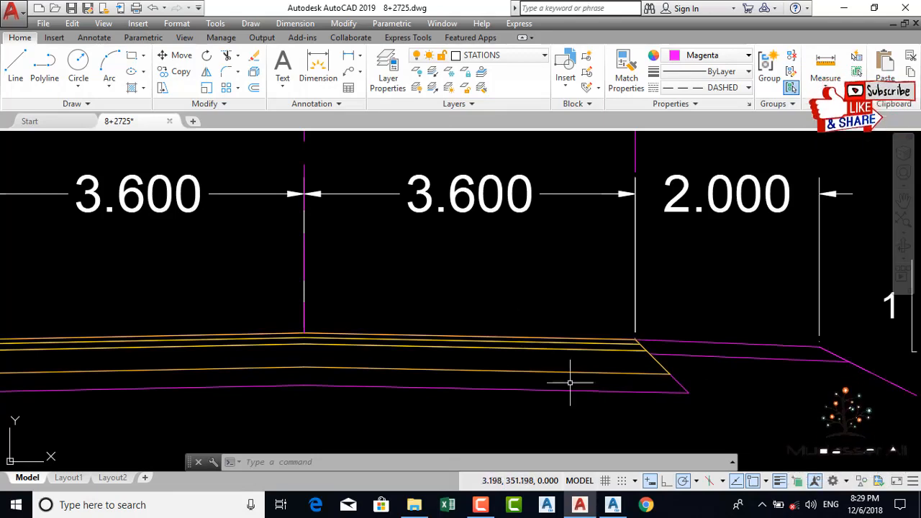
Step: Switch to Subassembly Composer and view the layered geometry and input parameters of IMRAN_LEAN.pkt
click(615, 505)
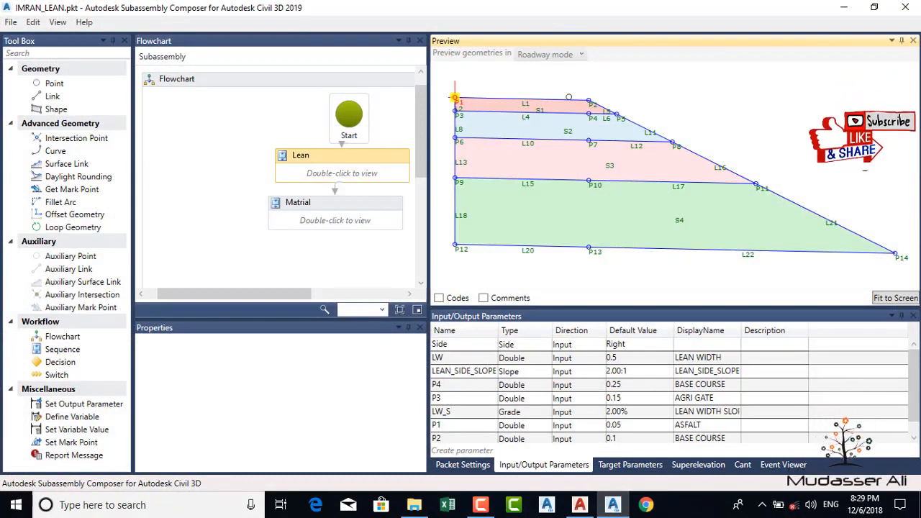
click(481, 505)
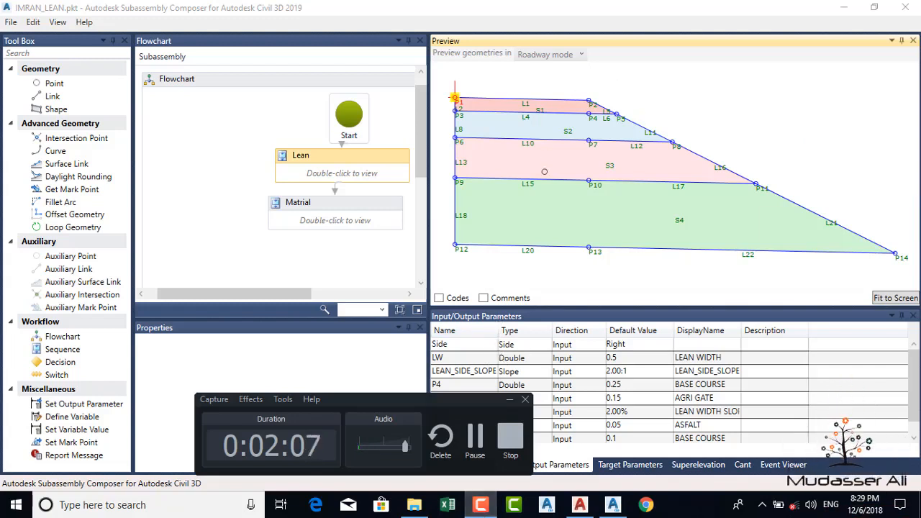
click(509, 400)
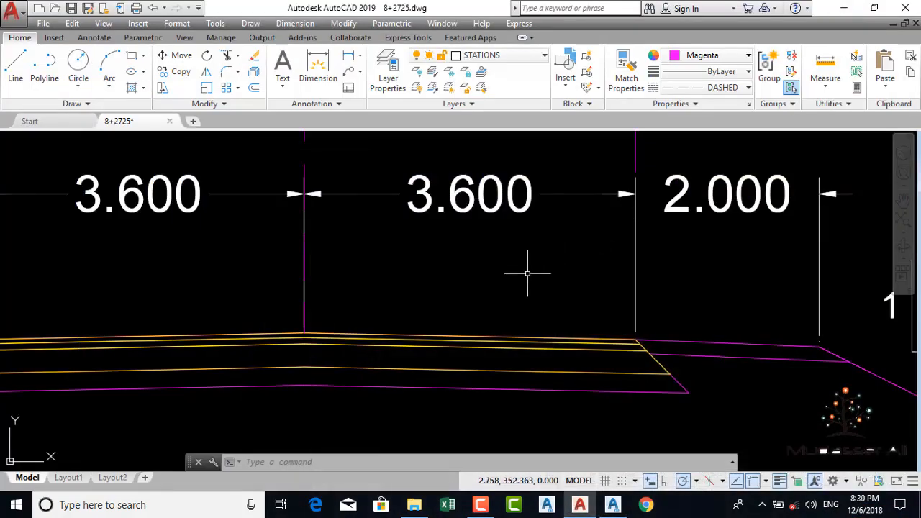
Step: Return to the AutoCAD cross-section and examine the pavement layers between the centreline and the carriageway edge
scroll(530, 266, down, 4)
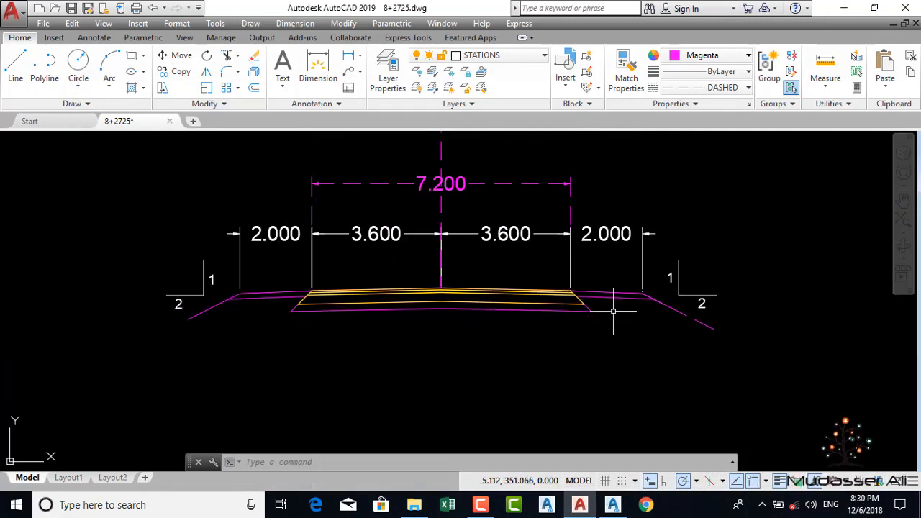
scroll(597, 304, up, 2)
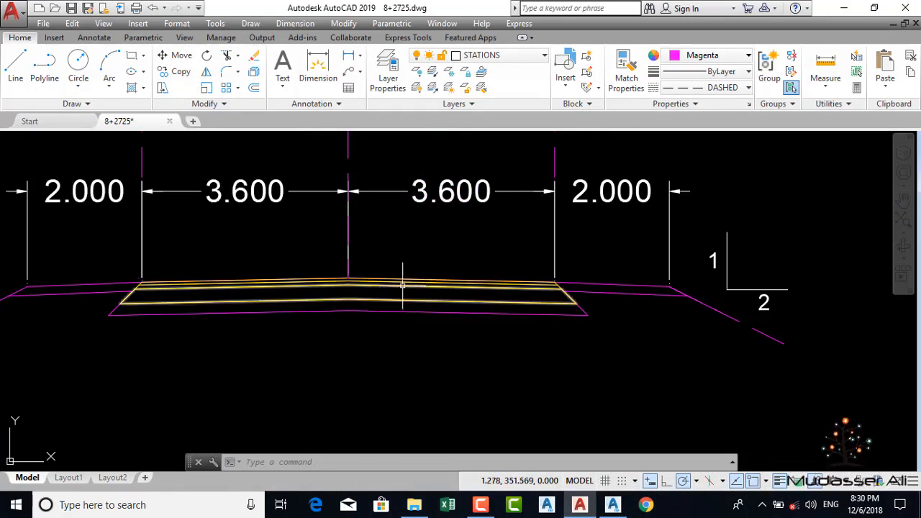
scroll(401, 281, up, 2)
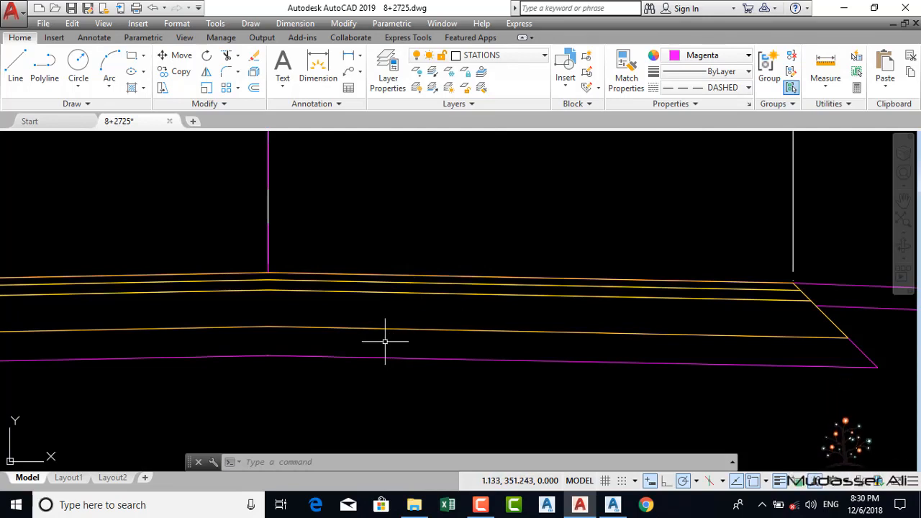
scroll(389, 270, down, 2)
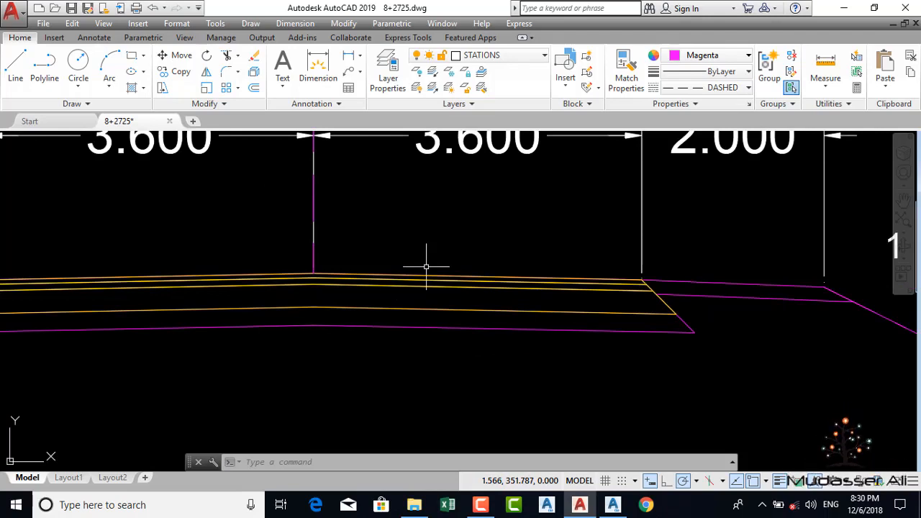
scroll(383, 298, down, 3)
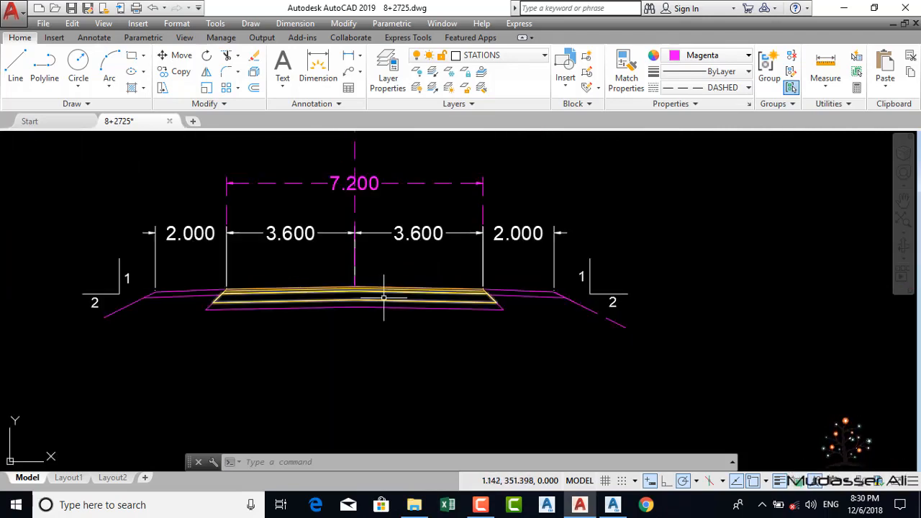
scroll(497, 302, up, 4)
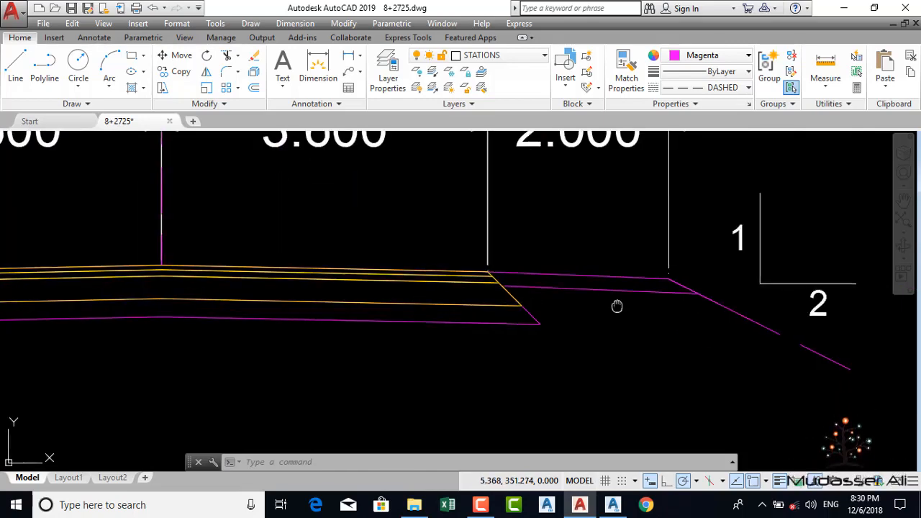
Step: Measure the thickness of the 2.000 m shoulder layer with an aligned dimension and erase that dimension
middle_drag(617, 306, 415, 321)
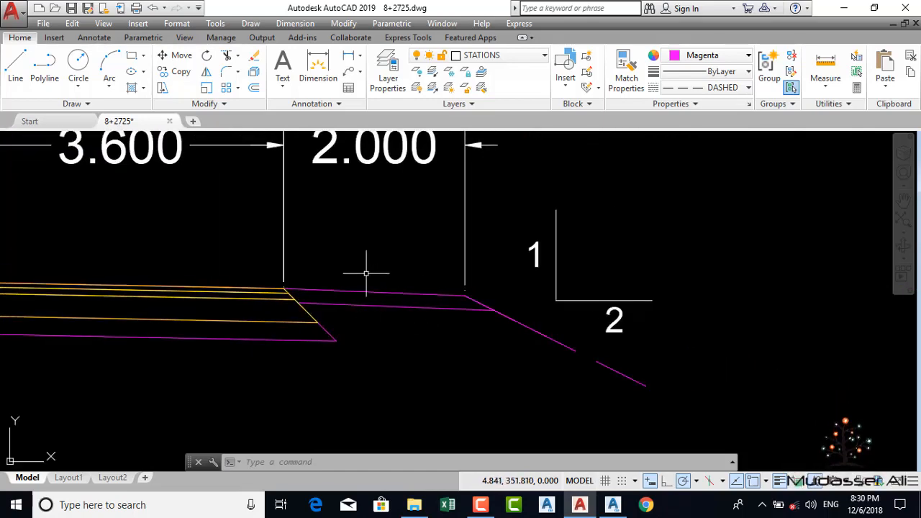
click(361, 57)
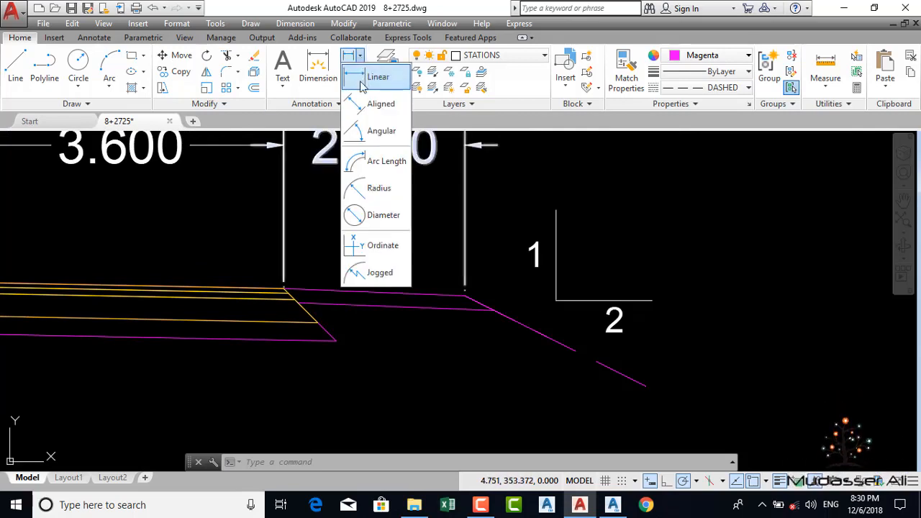
click(370, 103)
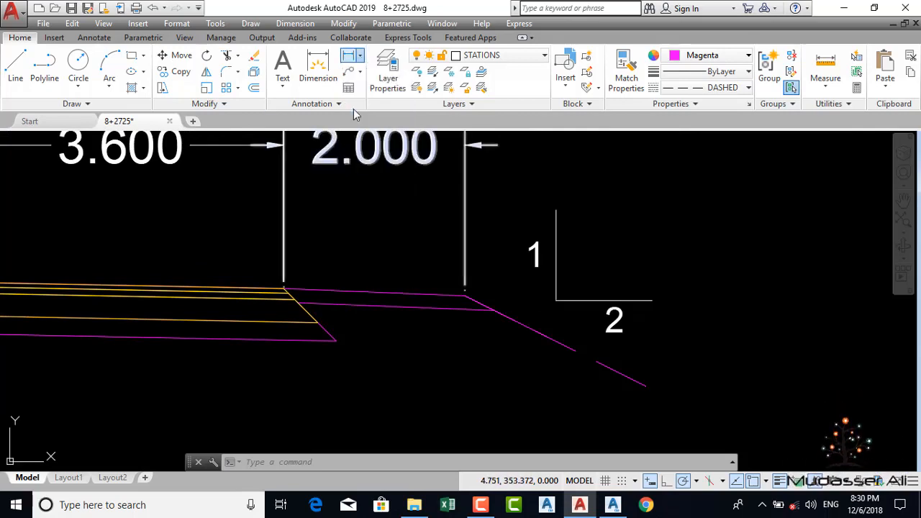
click(377, 303)
click(377, 292)
click(376, 293)
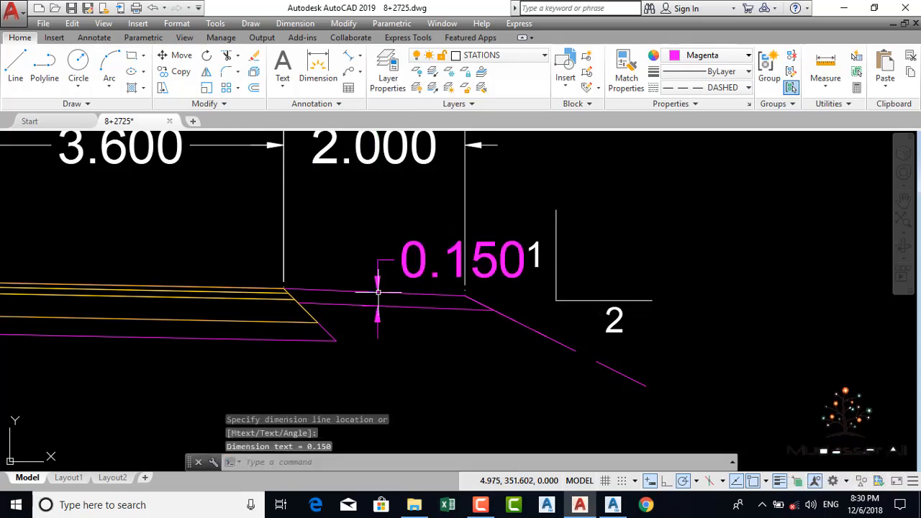
click(377, 274)
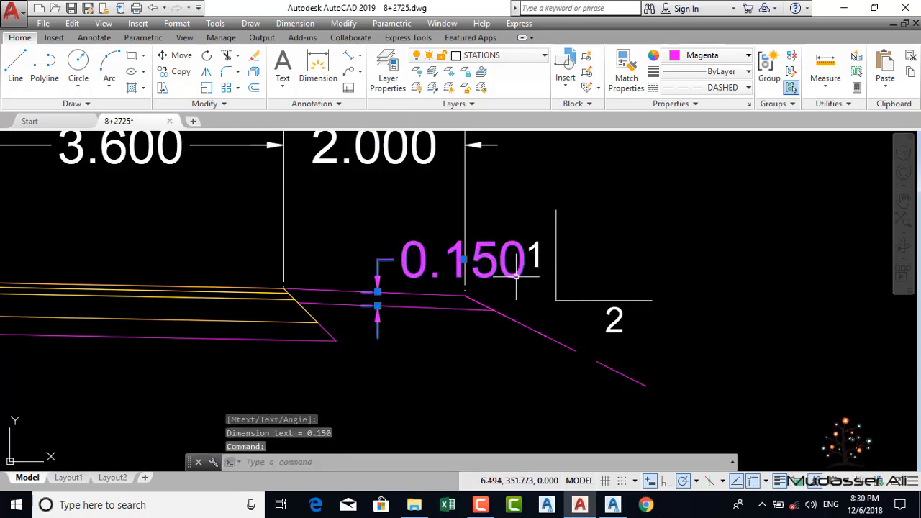
key(Delete)
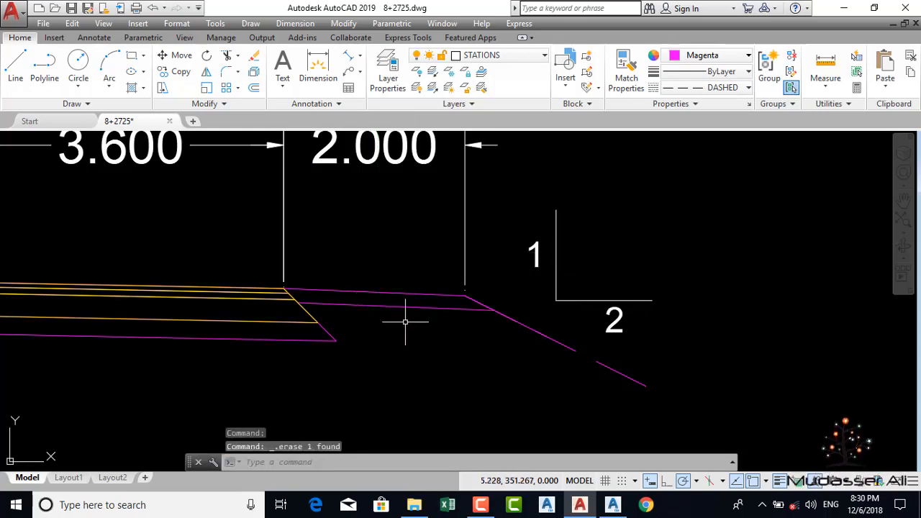
Step: Examine the side slope, the sloped ends of the pavement layers and where the shoulder meets them
middle_drag(405, 323, 470, 314)
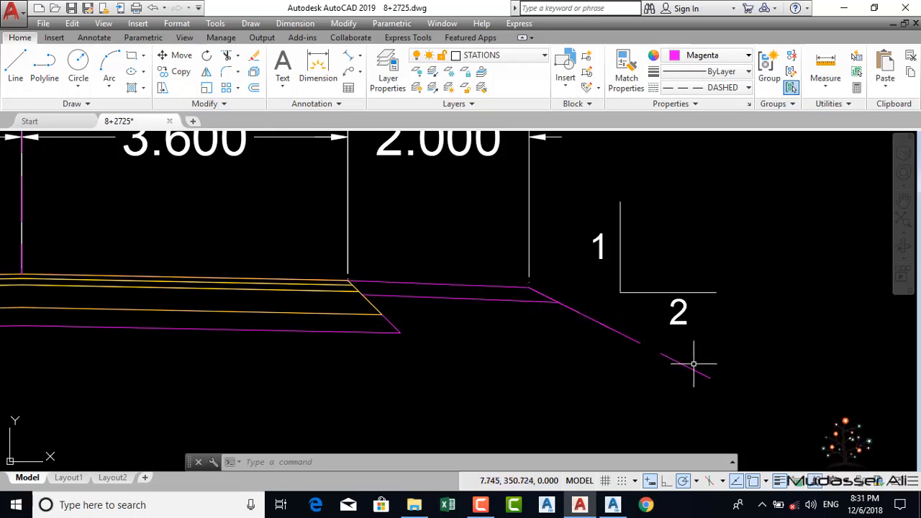
middle_drag(432, 325, 513, 335)
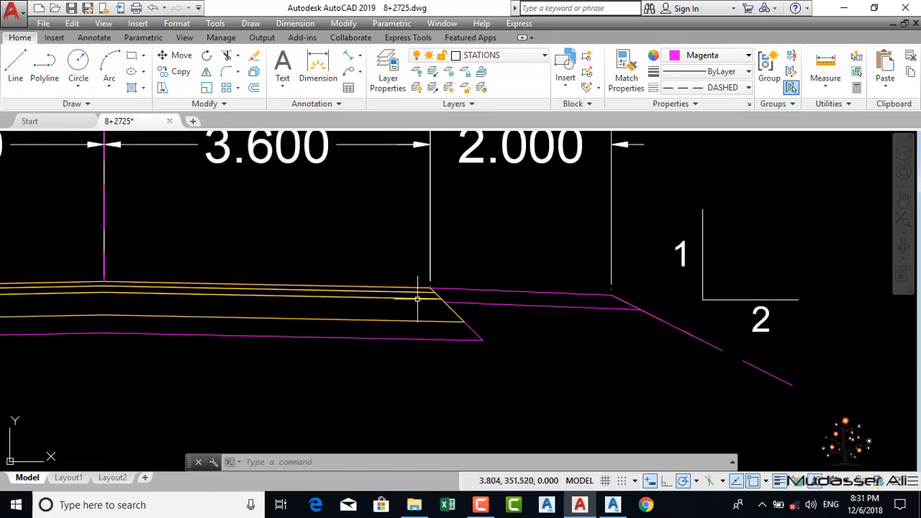
scroll(430, 302, up, 4)
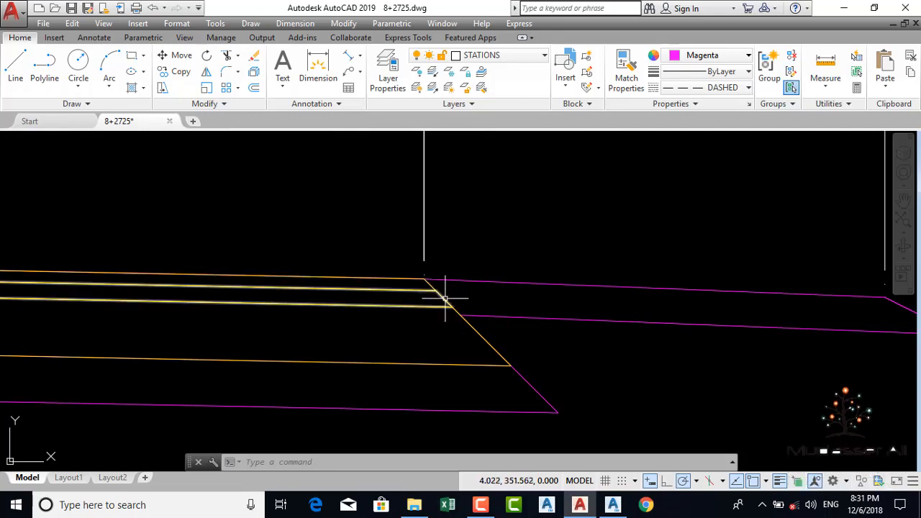
scroll(414, 285, up, 2)
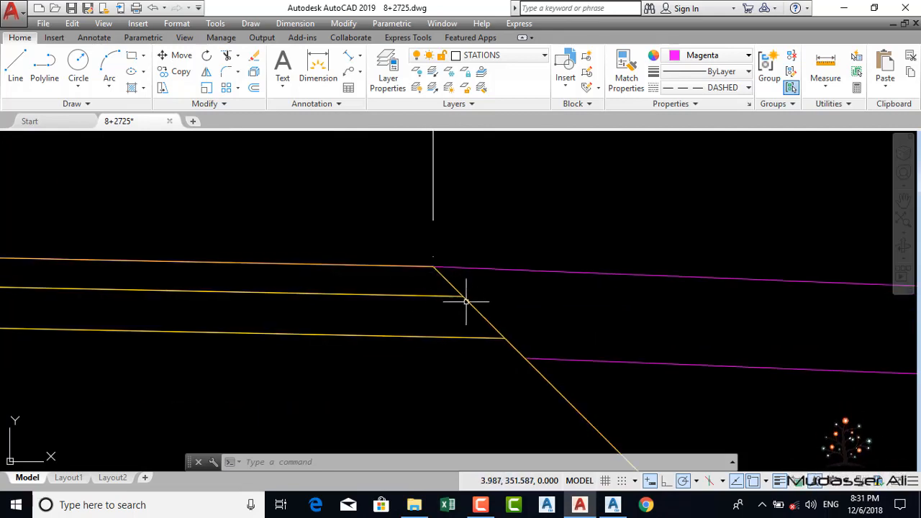
middle_drag(466, 302, 422, 236)
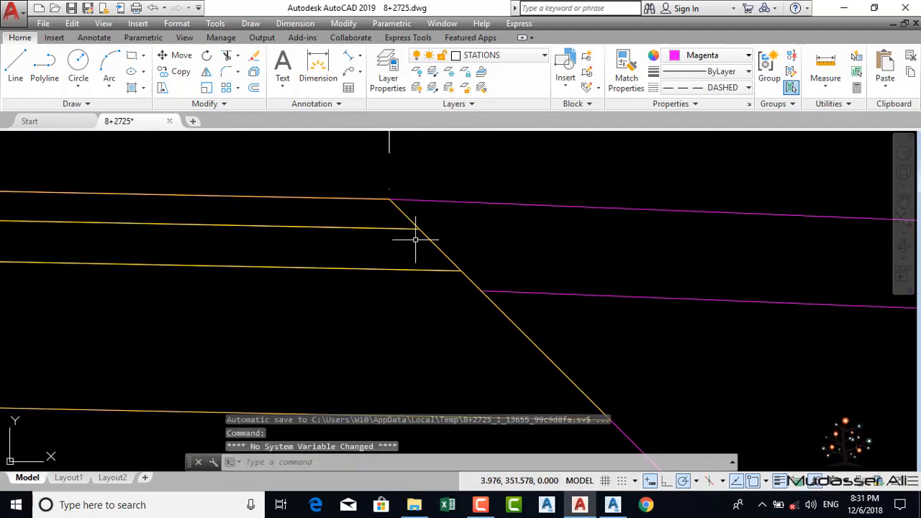
scroll(414, 238, down, 1)
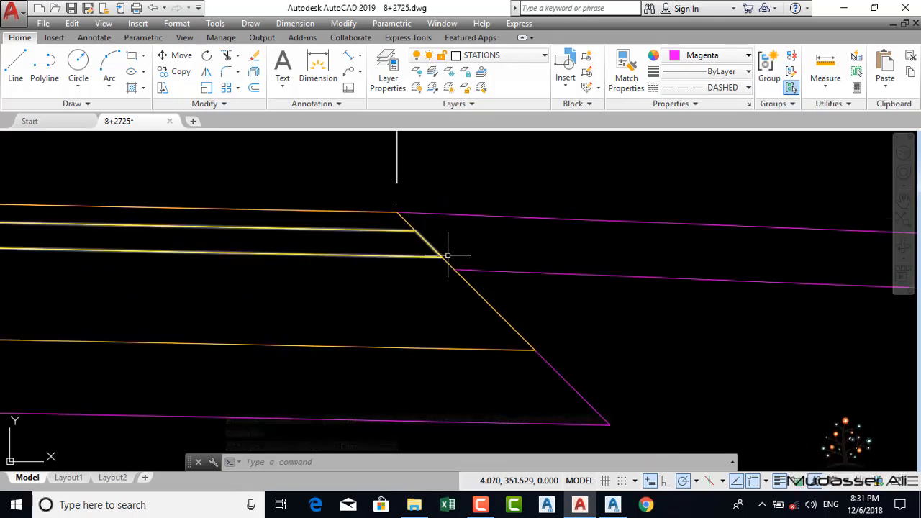
mouse_move(449, 257)
middle_down()
mouse_move(395, 245)
mouse_move(405, 213)
middle_up()
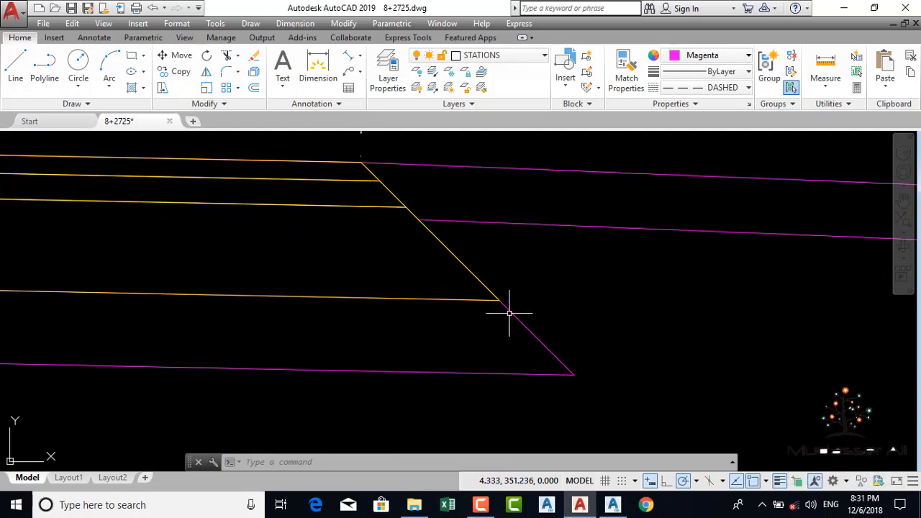
scroll(511, 316, down, 1)
scroll(426, 288, down, 2)
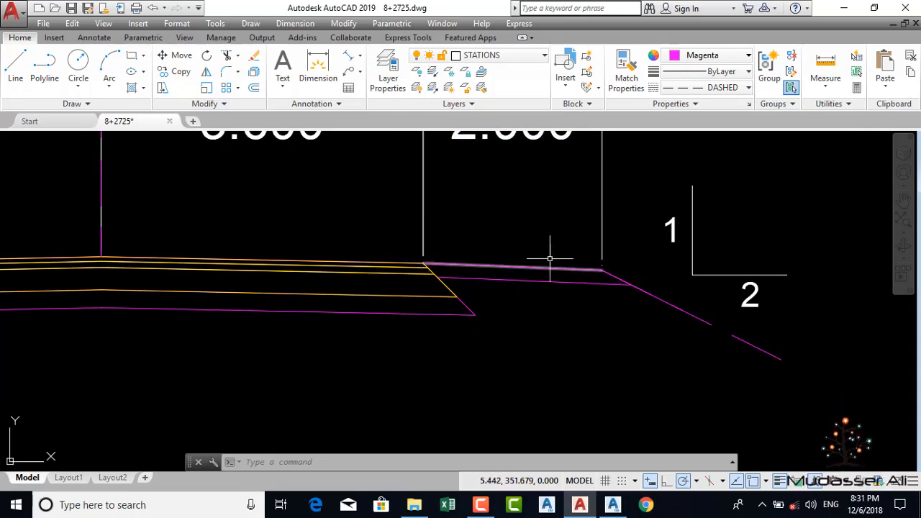
scroll(550, 258, down, 4)
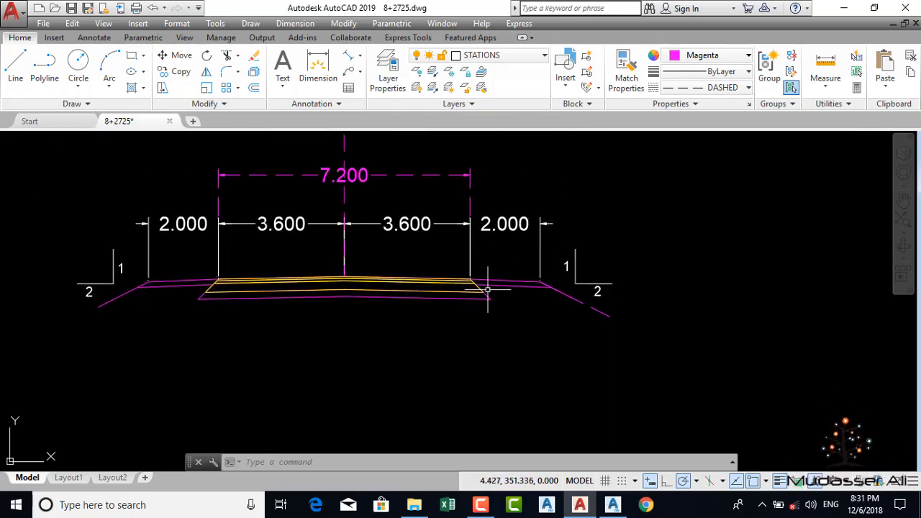
Step: Move the right shoulder lines and side slope horizontally outward, away from the pavement edge
scroll(488, 290, up, 4)
drag(545, 247, 530, 305)
drag(662, 288, 603, 308)
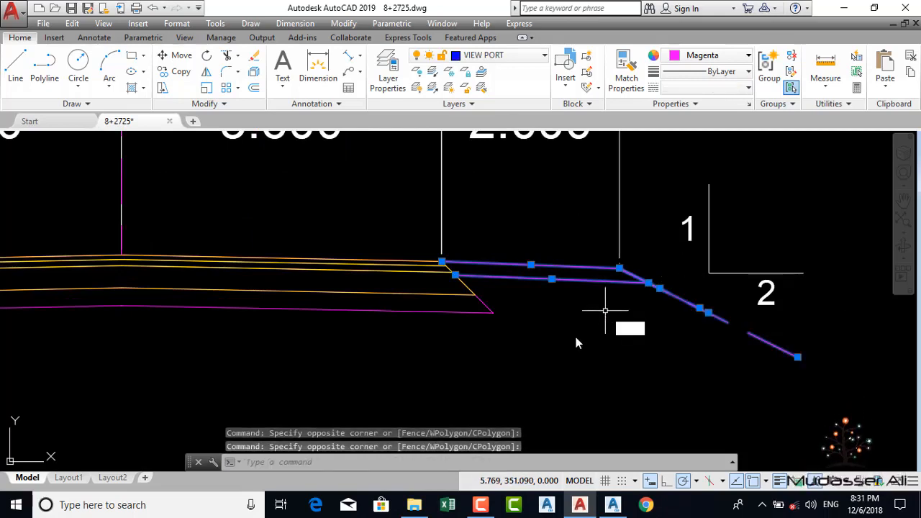
text(m)
key(Return)
click(576, 327)
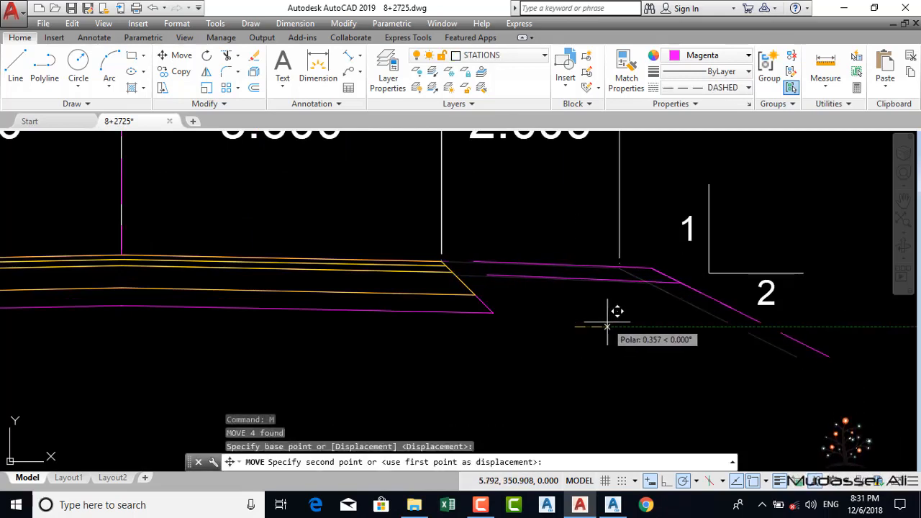
click(612, 318)
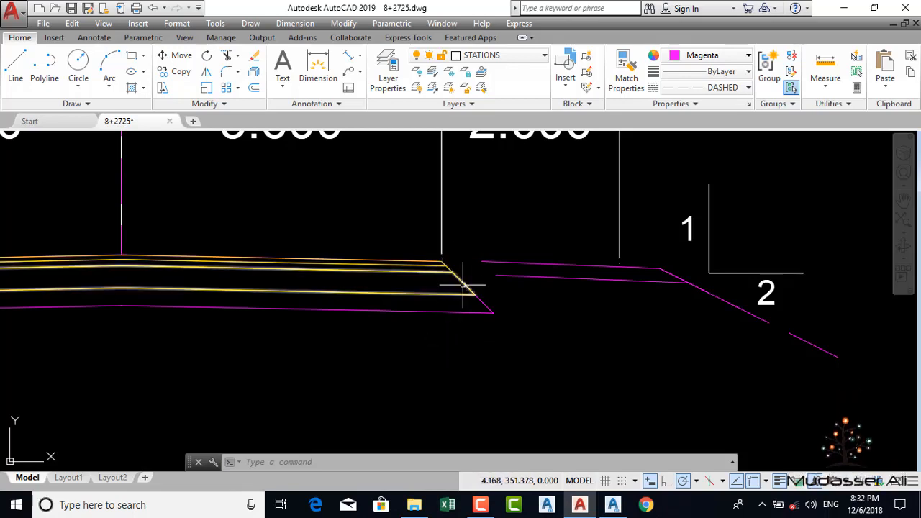
Step: Draw a line closing the inner end of the separated right shoulder, between its upper and lower layer lines
scroll(495, 312, down, 3)
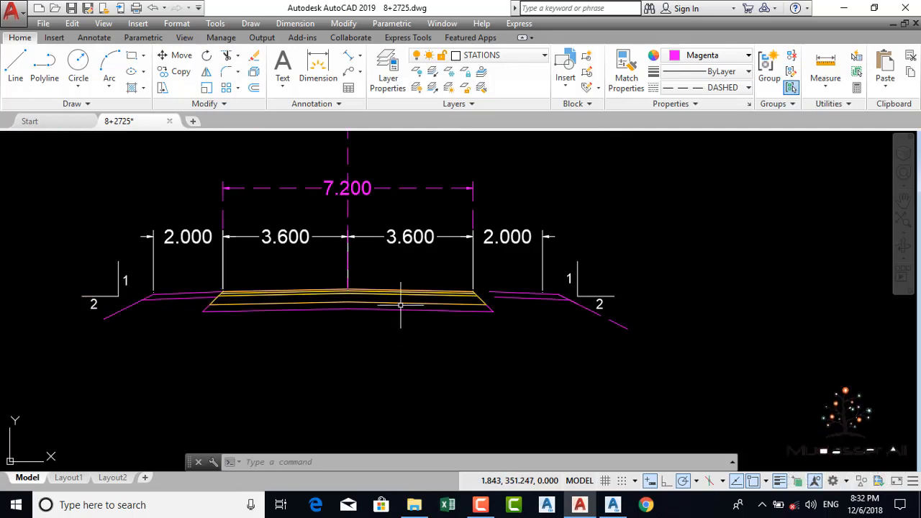
scroll(494, 311, up, 3)
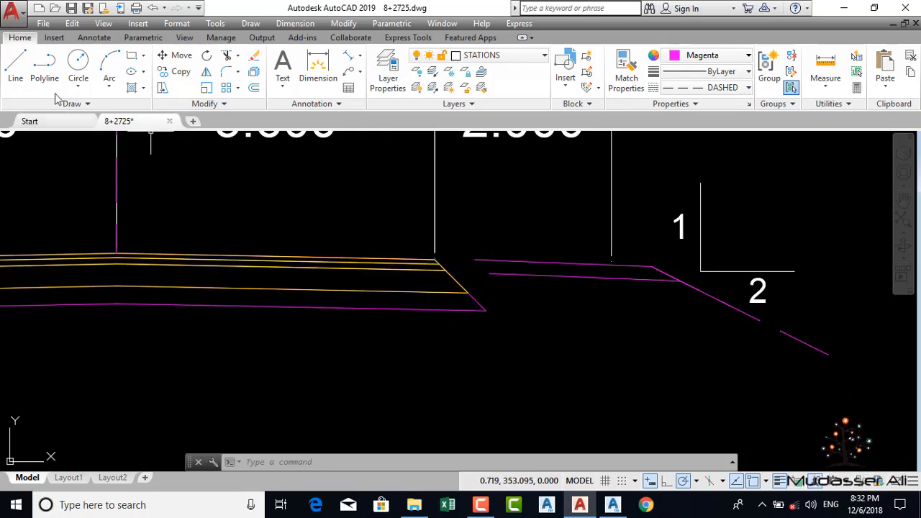
click(16, 66)
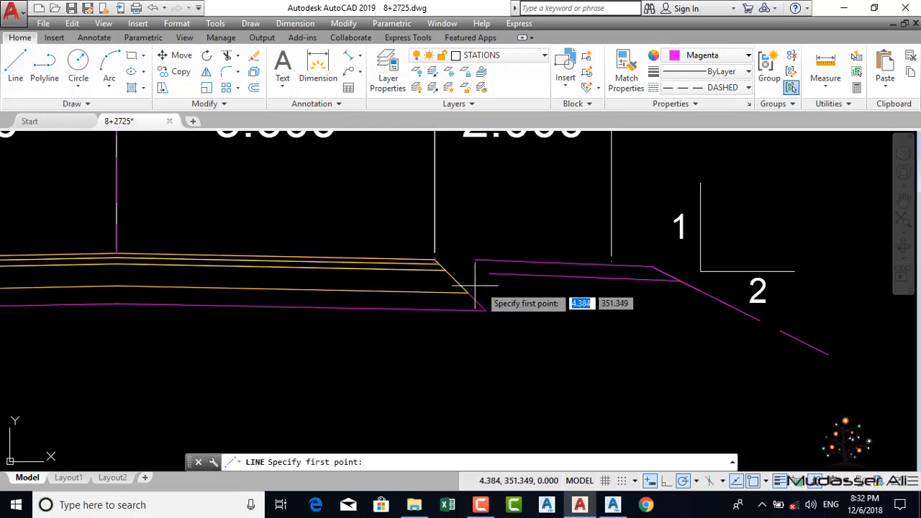
scroll(464, 273, up, 3)
click(484, 240)
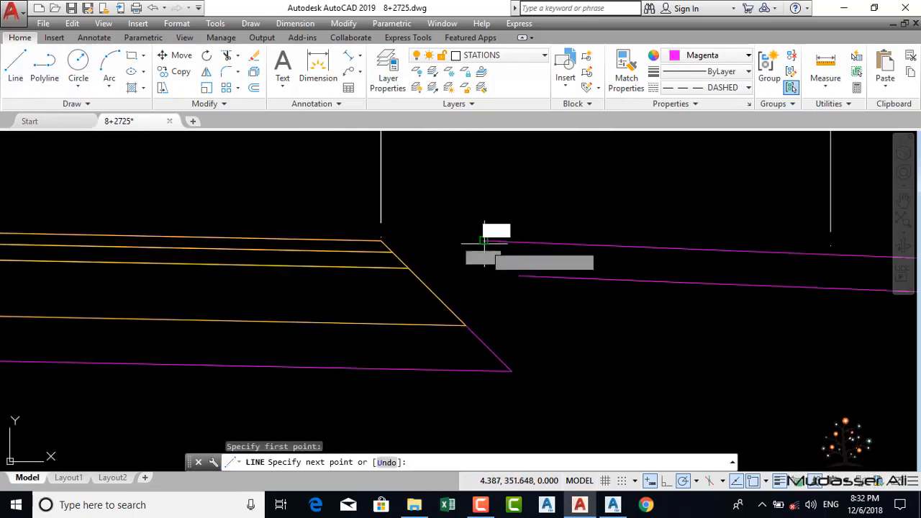
click(516, 275)
key(Return)
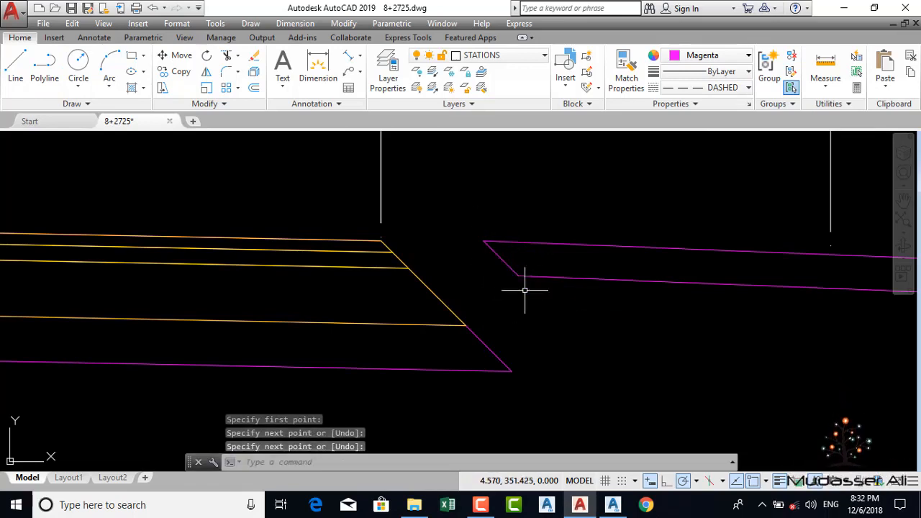
Step: Change the colour of the right shoulder's closing line to Red
click(504, 261)
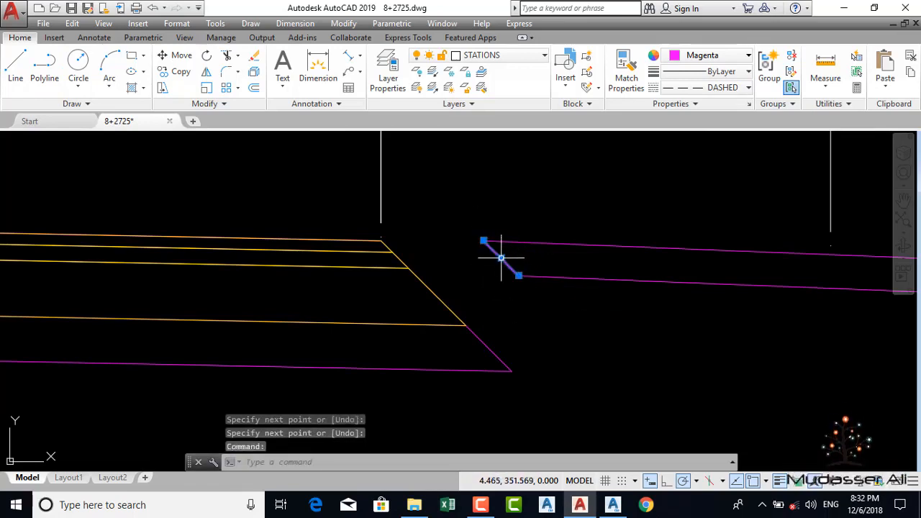
click(730, 62)
click(670, 190)
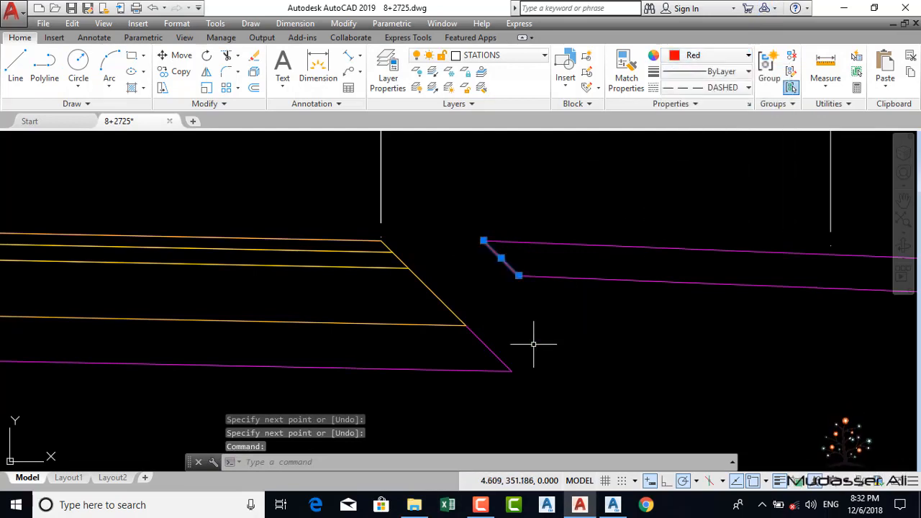
key(Escape)
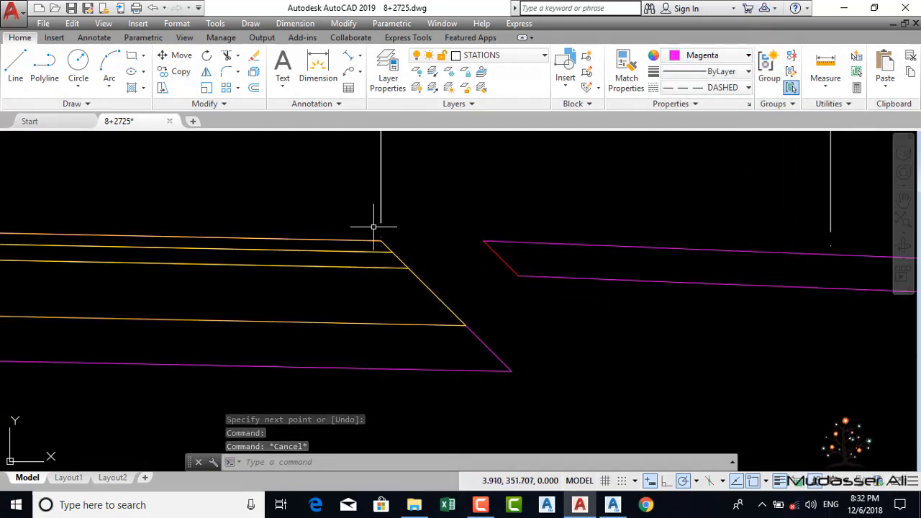
Step: Draw a line along the right sloped pavement edge, from the top surface corner to the lowest layer's outer corner
scroll(500, 282, down, 1)
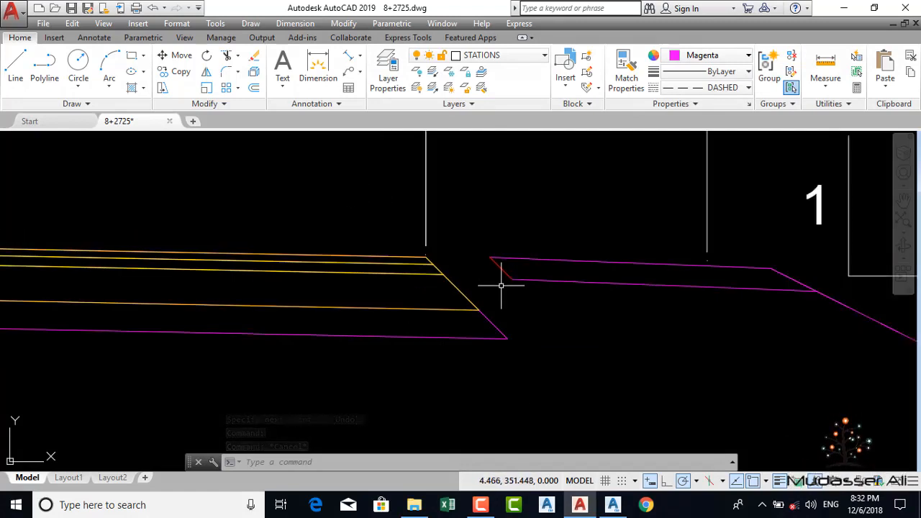
scroll(500, 290, down, 1)
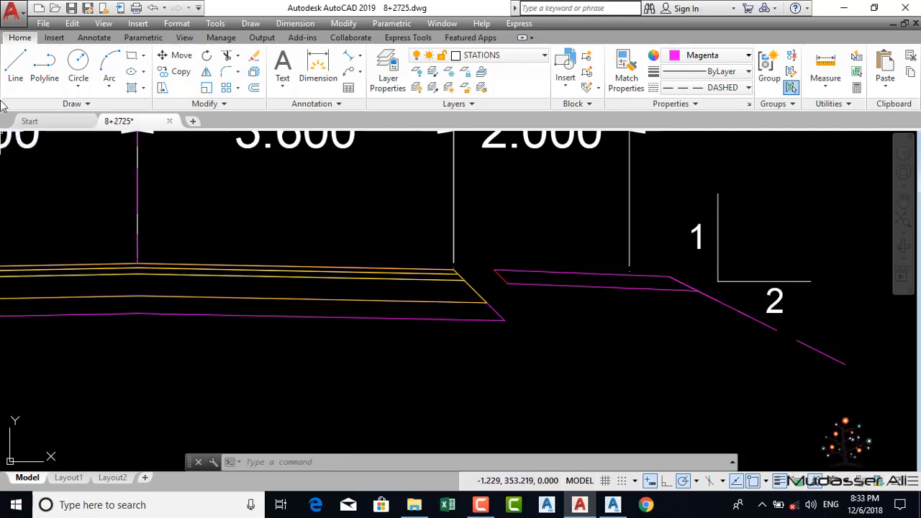
click(15, 69)
scroll(436, 261, up, 4)
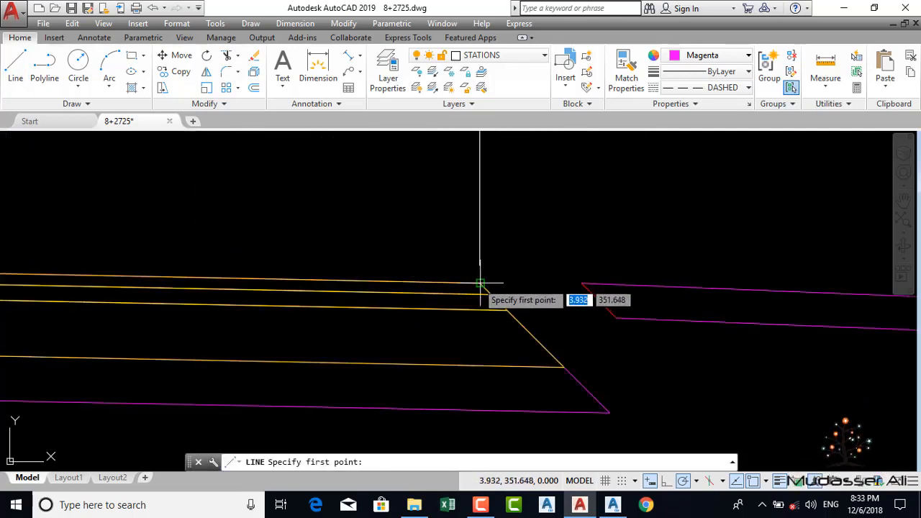
click(480, 283)
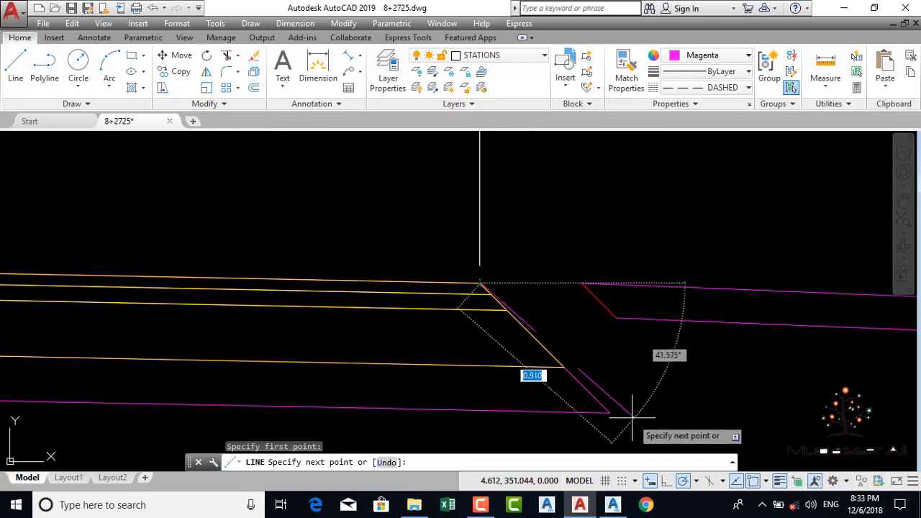
click(610, 413)
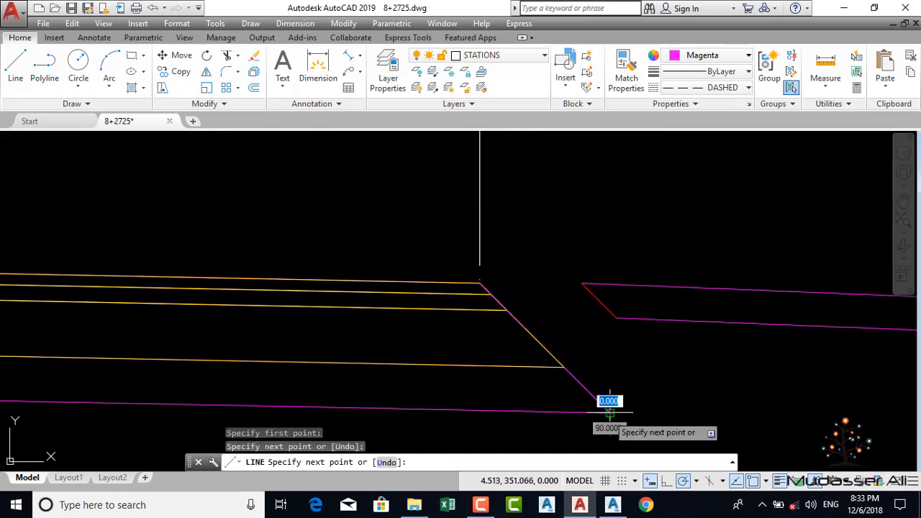
key(Return)
Step: Change the colour of the line along the right sloped pavement edge to Red
click(593, 392)
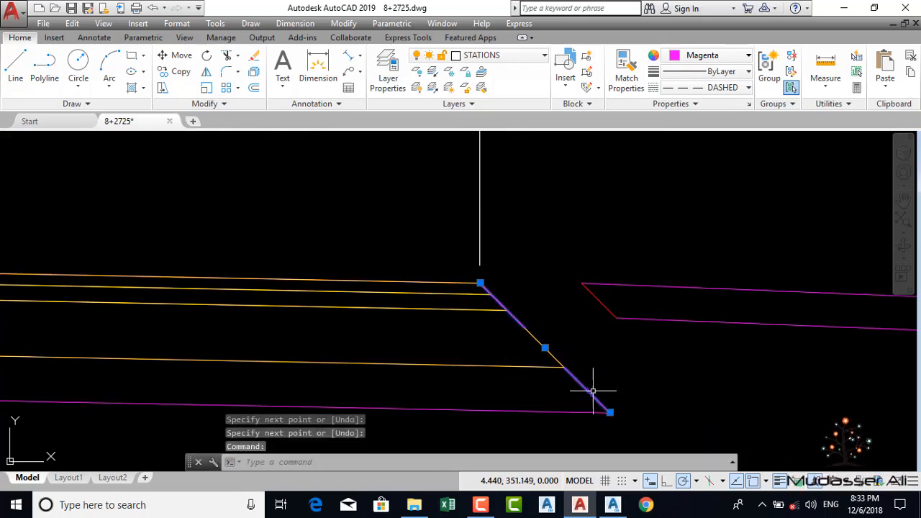
click(729, 59)
click(668, 191)
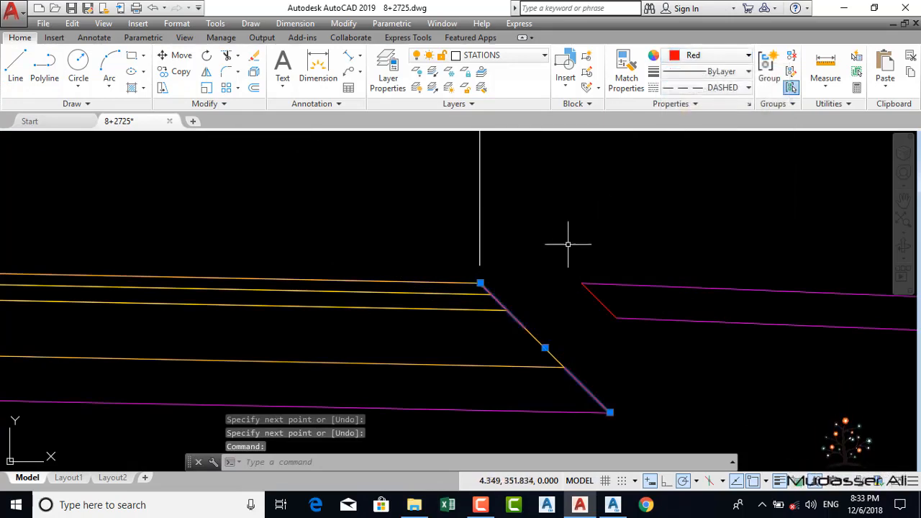
key(Escape)
scroll(400, 262, down, 7)
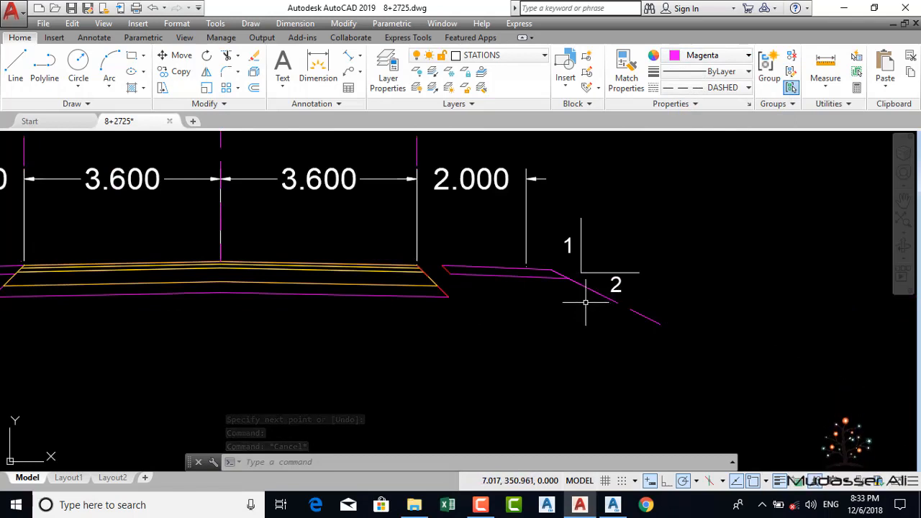
Step: Undo both added red lines and the outward move of the right shoulder and side slope
key(Escape)
scroll(588, 305, up, 3)
key(ctrl+z)
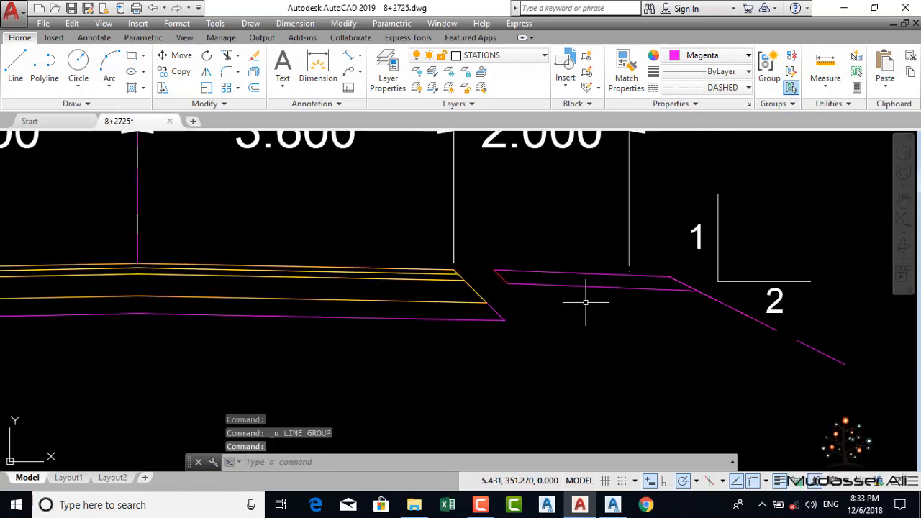
scroll(582, 303, up, 3)
scroll(582, 303, down, 2)
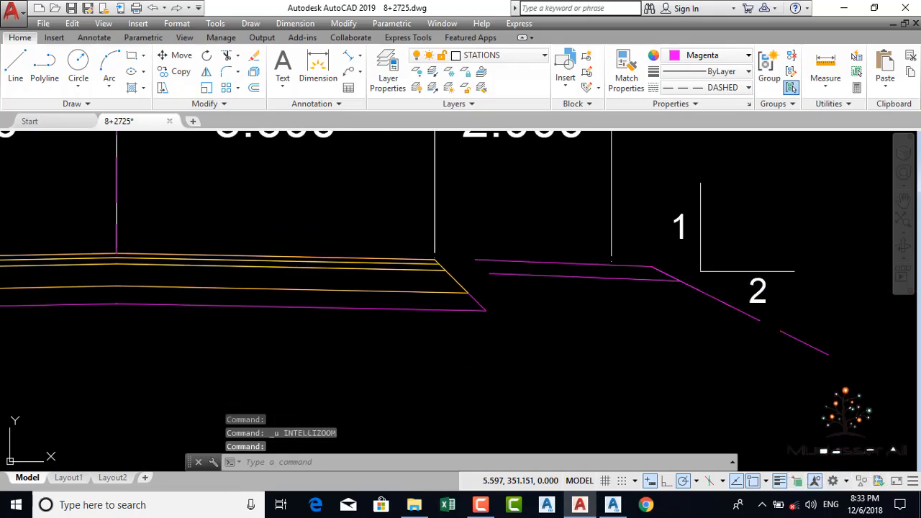
scroll(582, 303, down, 3)
scroll(582, 303, up, 3)
key(ctrl+z)
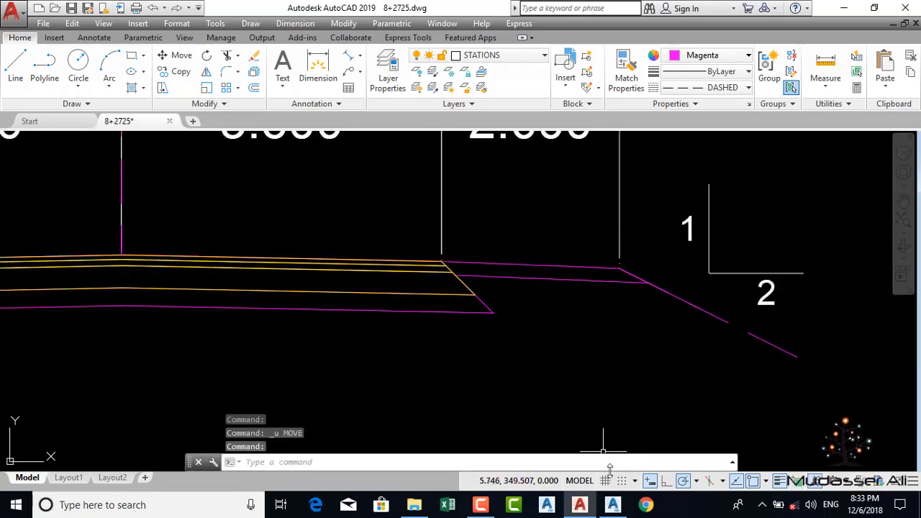
Step: Switch to Subassembly Composer to view the layered geometry, and return to the full cross-section in AutoCAD
click(612, 505)
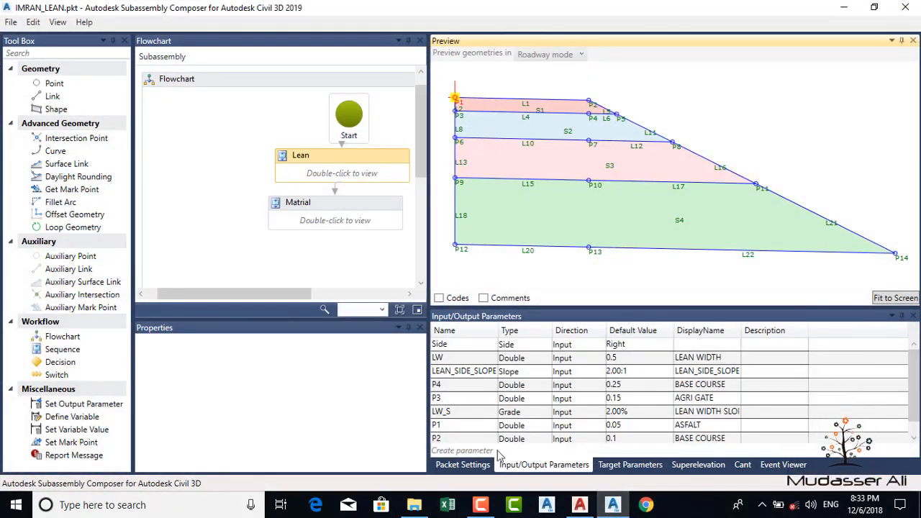
click(486, 508)
click(484, 508)
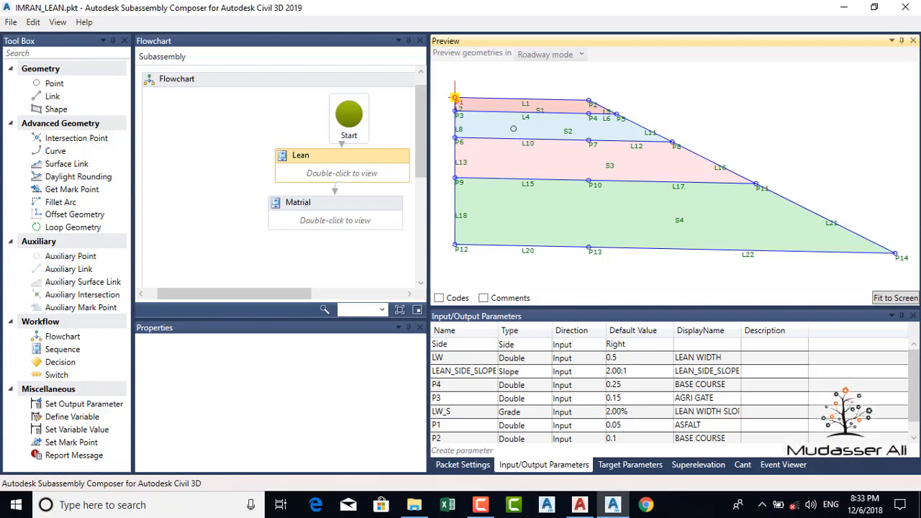
click(845, 7)
scroll(591, 245, down, 3)
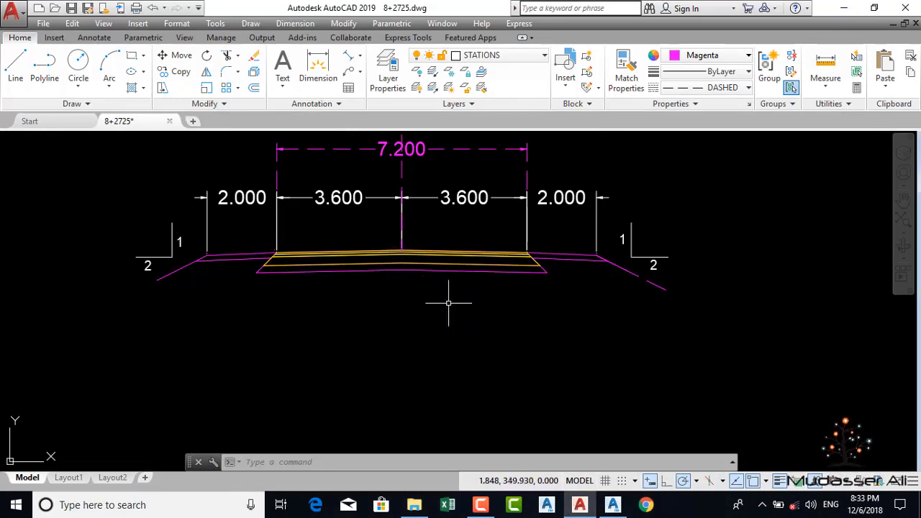
Step: Switch to Subassembly Composer and widen the flowchart area against the preview
click(615, 506)
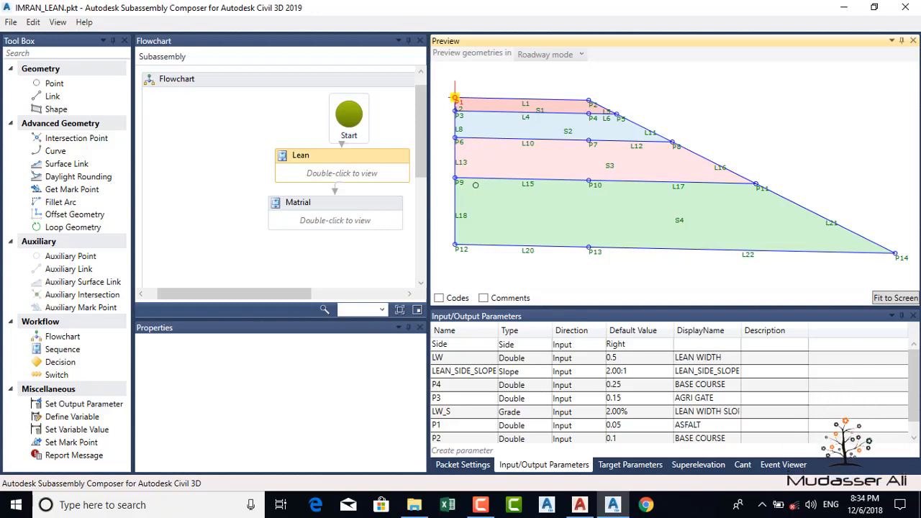
click(481, 506)
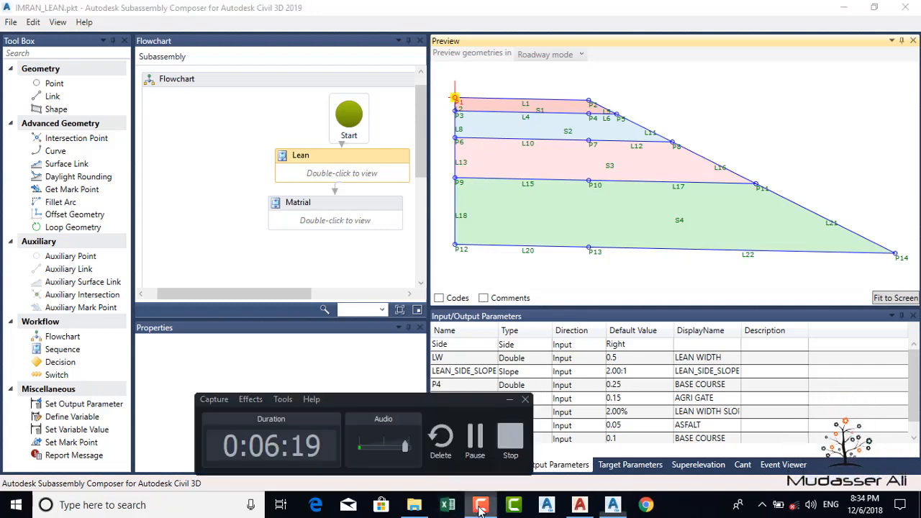
click(481, 506)
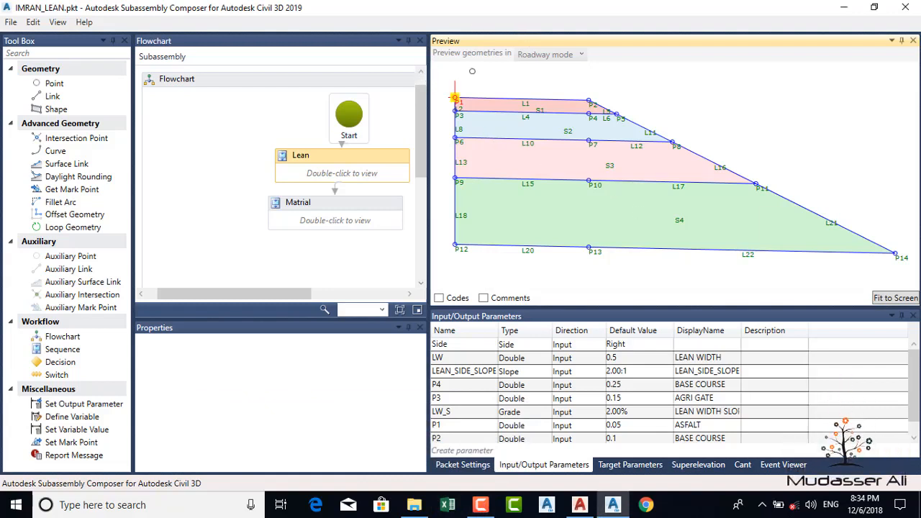
scroll(448, 71, up, 1)
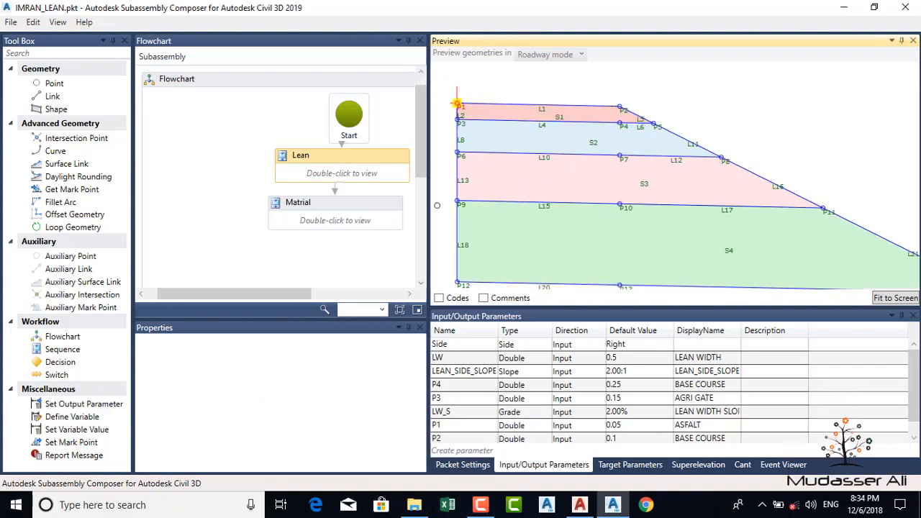
drag(428, 203, 470, 202)
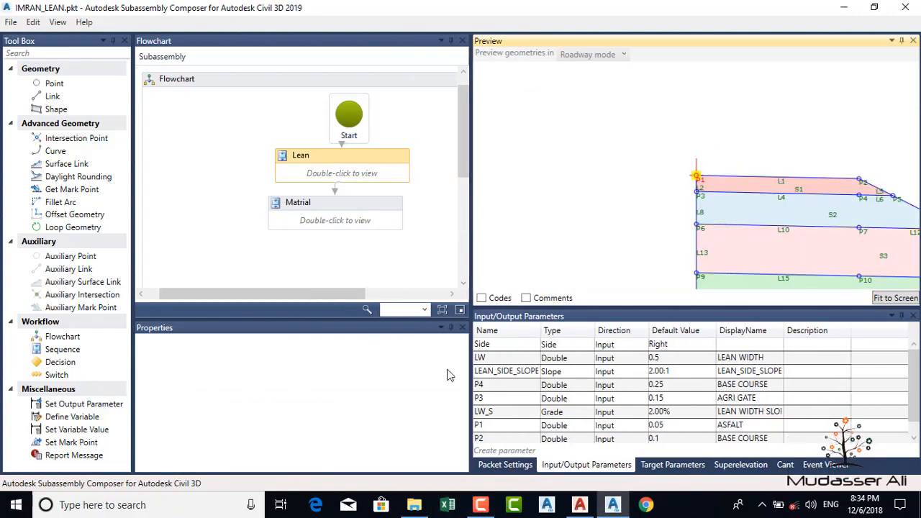
Step: Show the packet settings and open the subassembly name for editing
click(504, 465)
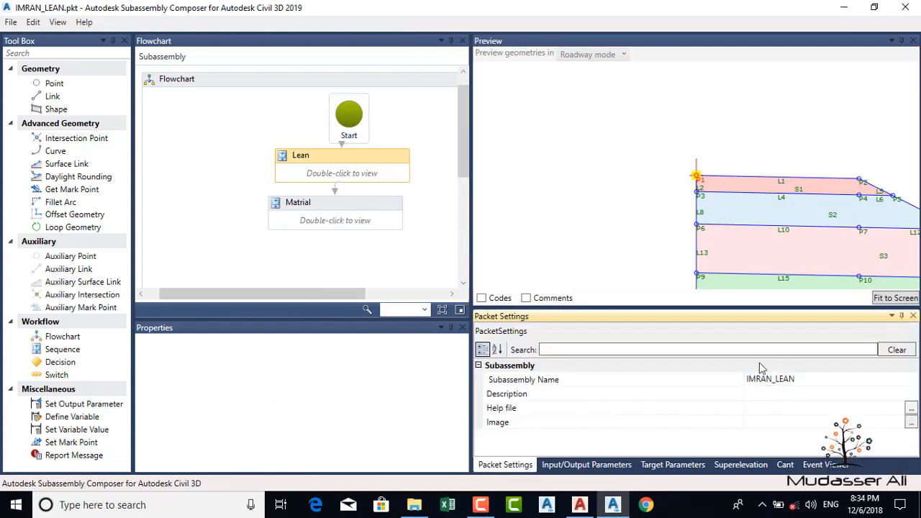
click(802, 381)
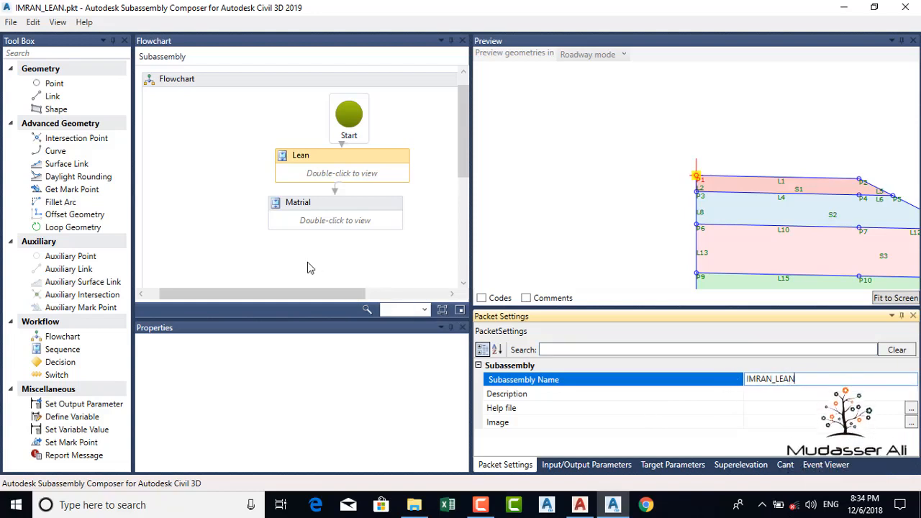
Step: Fit the whole subassembly geometry in the preview and select point P1 at its origin
click(460, 310)
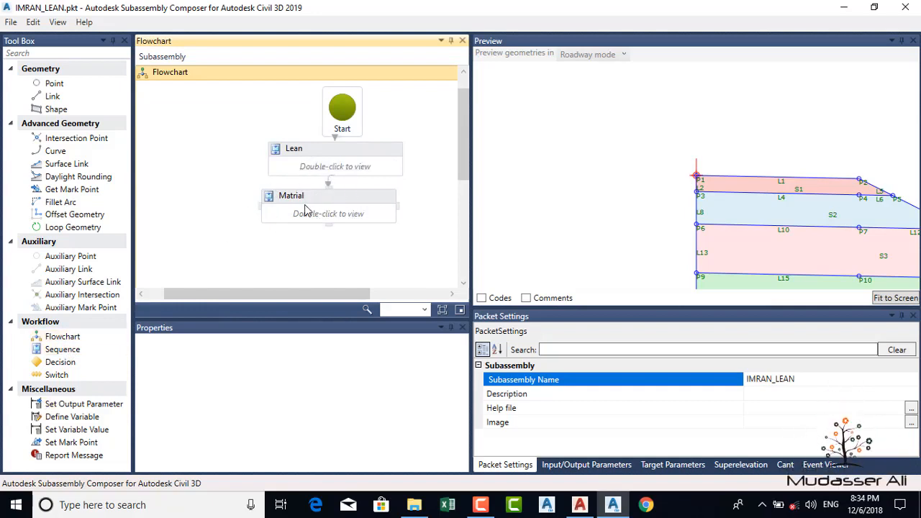
click(886, 300)
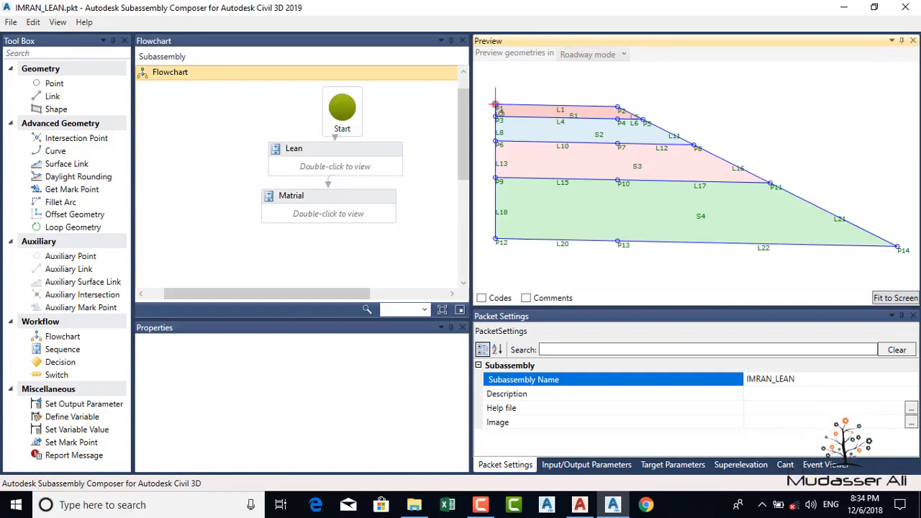
click(496, 105)
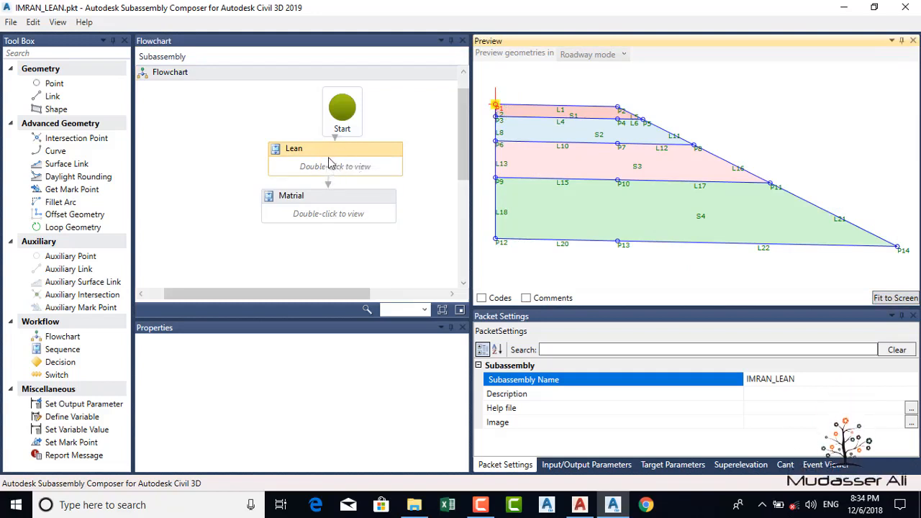
Step: Open the Lean sequence in the flowchart and select point P1 to show its properties
click(328, 206)
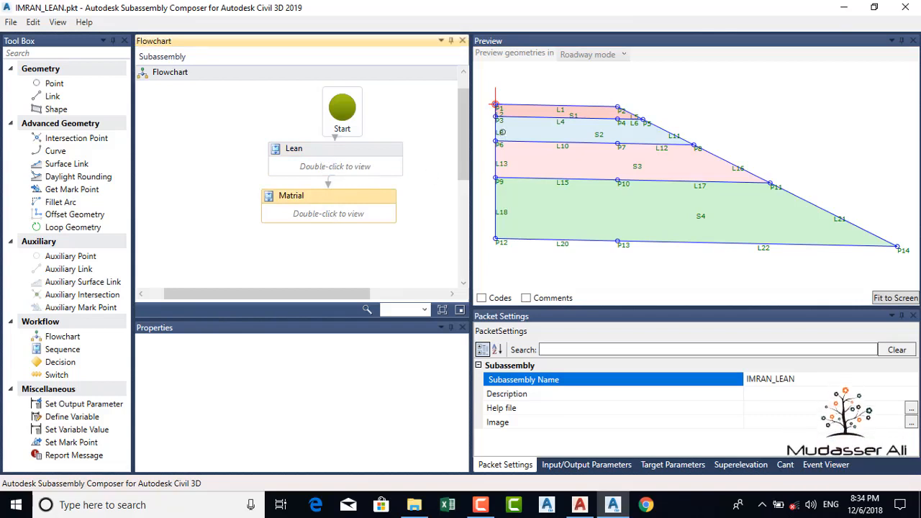
click(496, 105)
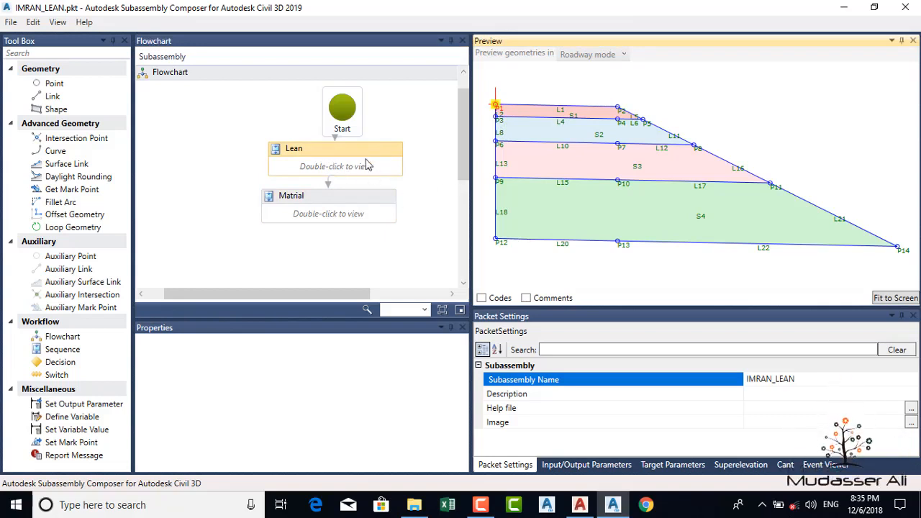
double_click(338, 170)
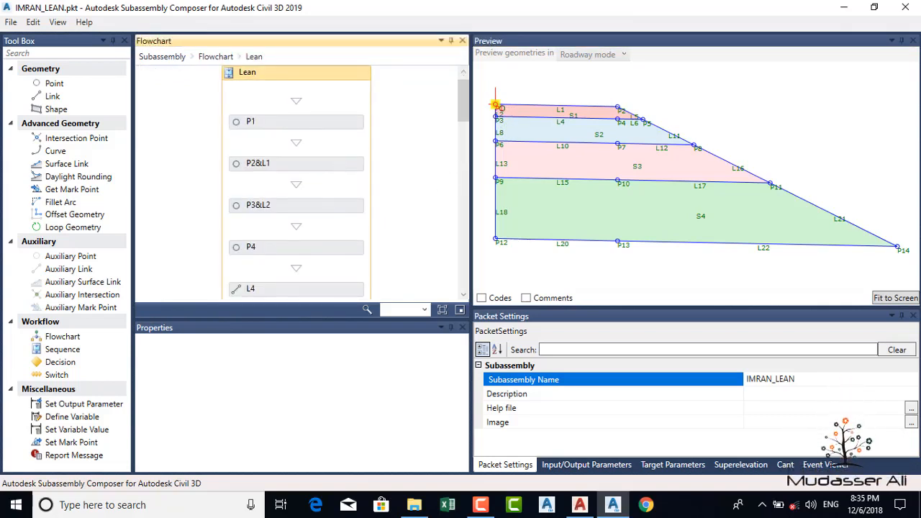
click(496, 106)
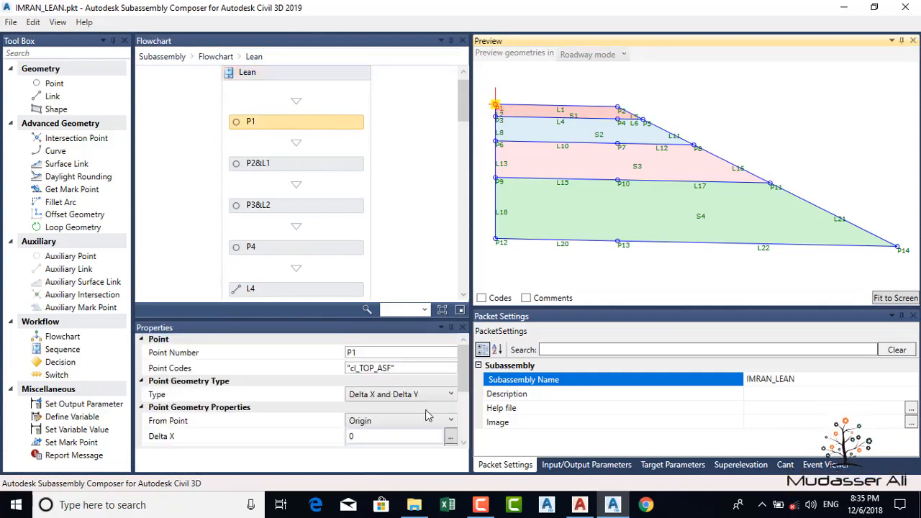
Step: Widen the flowchart and properties area, show codes in the preview, and review P1's code and geometry properties
drag(471, 420, 521, 421)
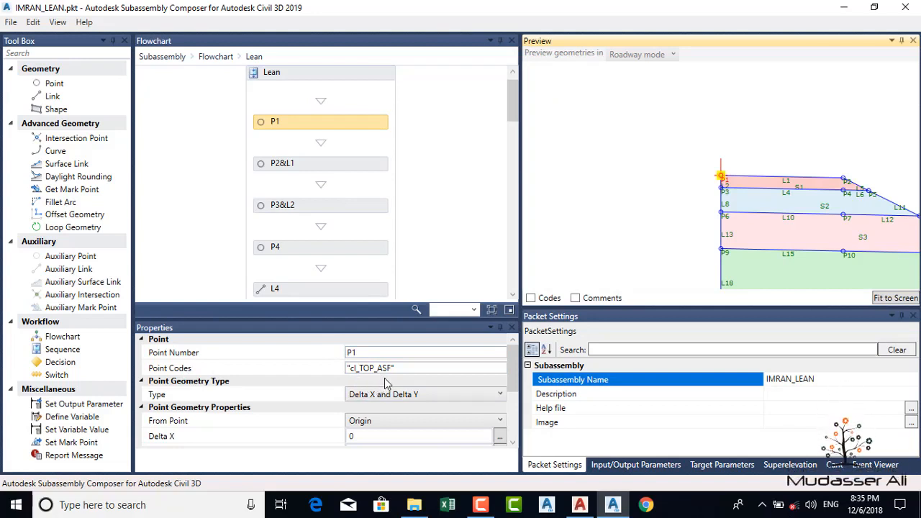
click(531, 298)
click(896, 298)
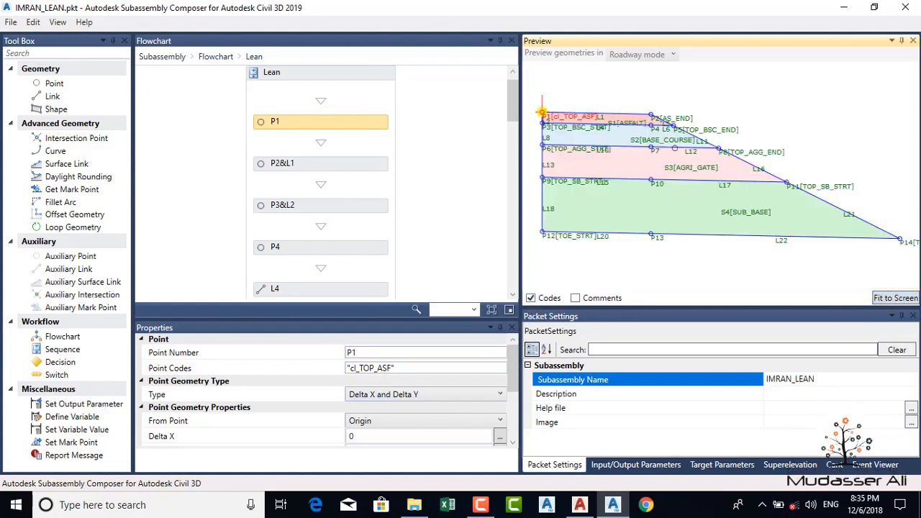
scroll(542, 113, up, 1)
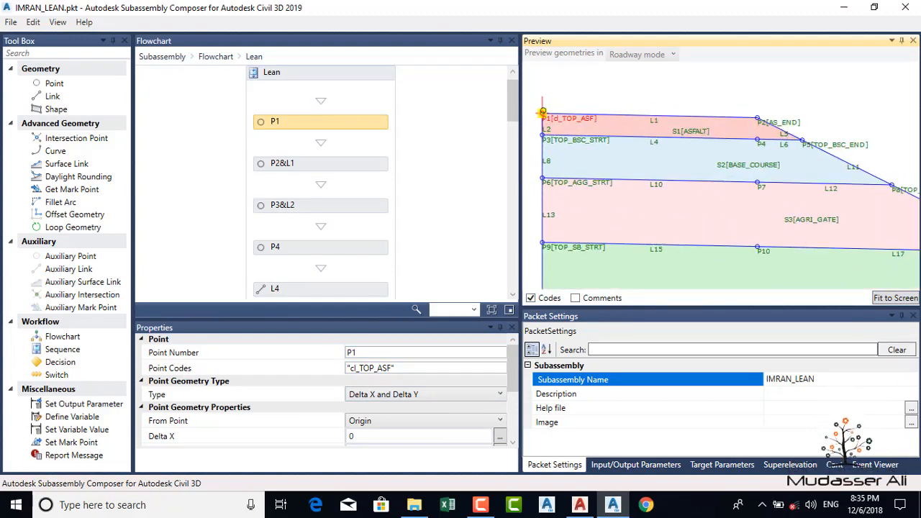
scroll(543, 113, up, 2)
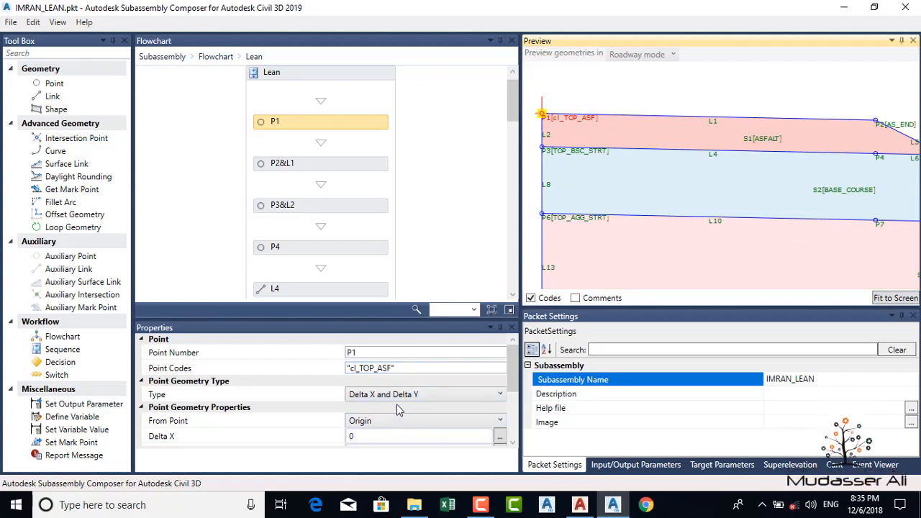
scroll(442, 430, down, 3)
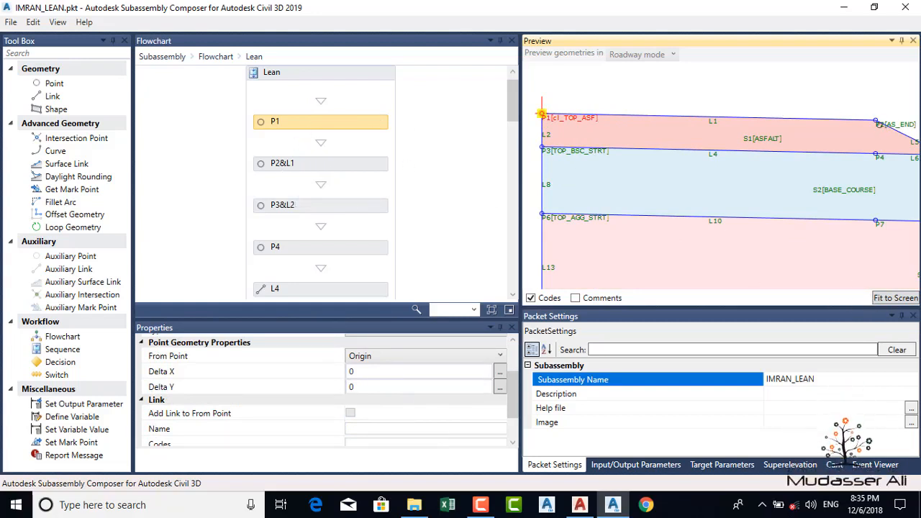
Step: Select link L1 in the preview and review the point code, geometry type and slope properties of P2&L1
click(712, 121)
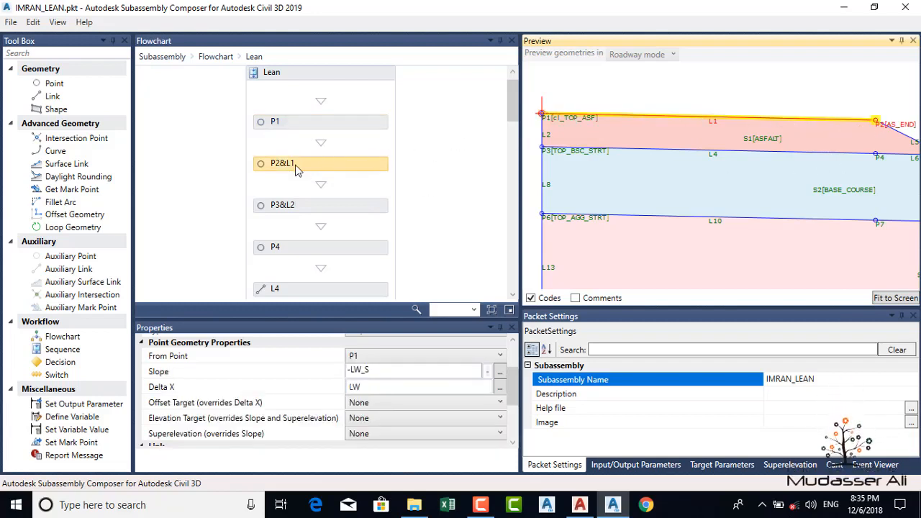
scroll(205, 345, up, 3)
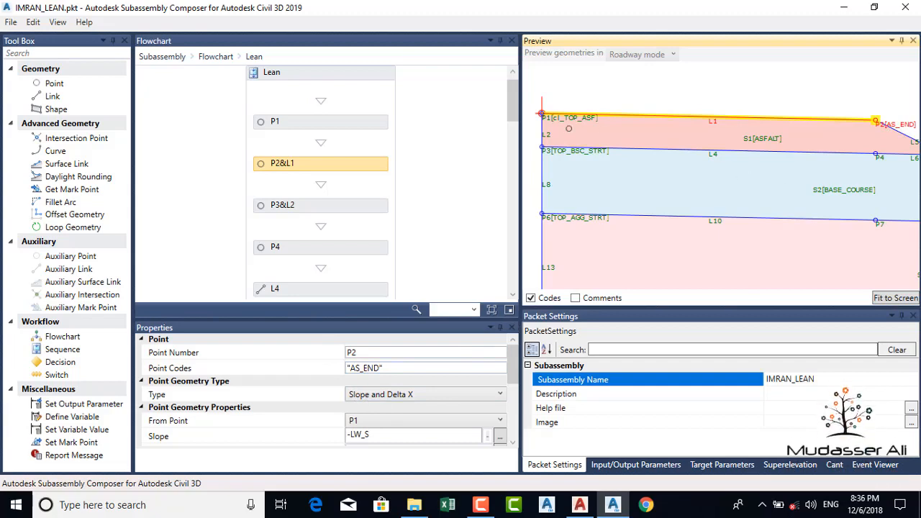
click(896, 301)
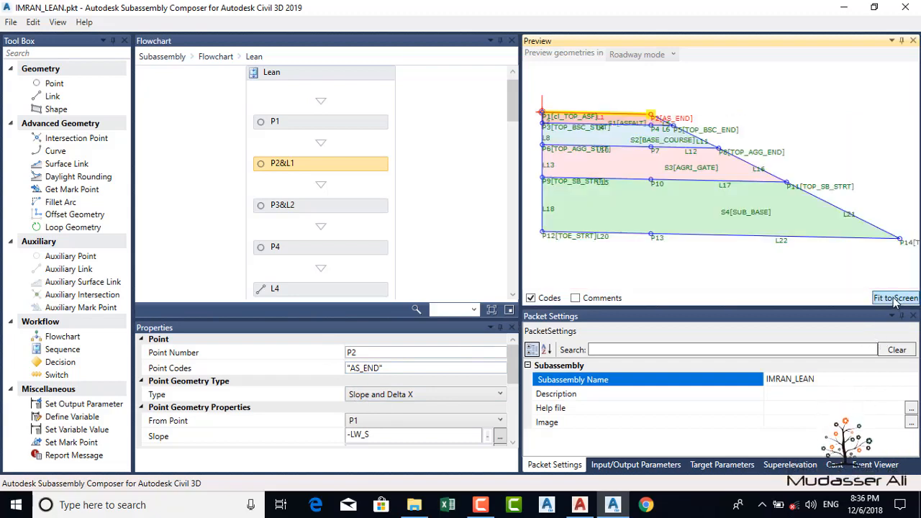
scroll(597, 111, up, 3)
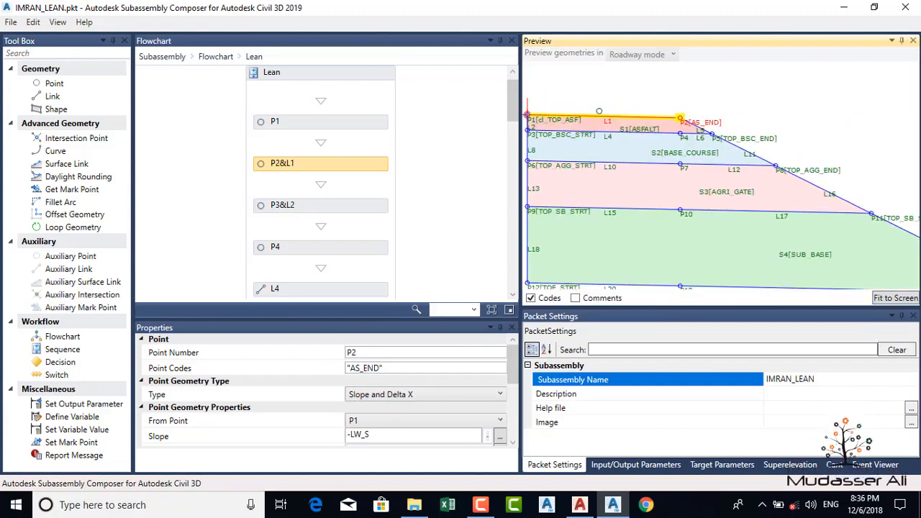
Step: Check the dimensioned cross-section in AutoCAD, and return to Subassembly Composer to view the upper layers more closely
click(582, 505)
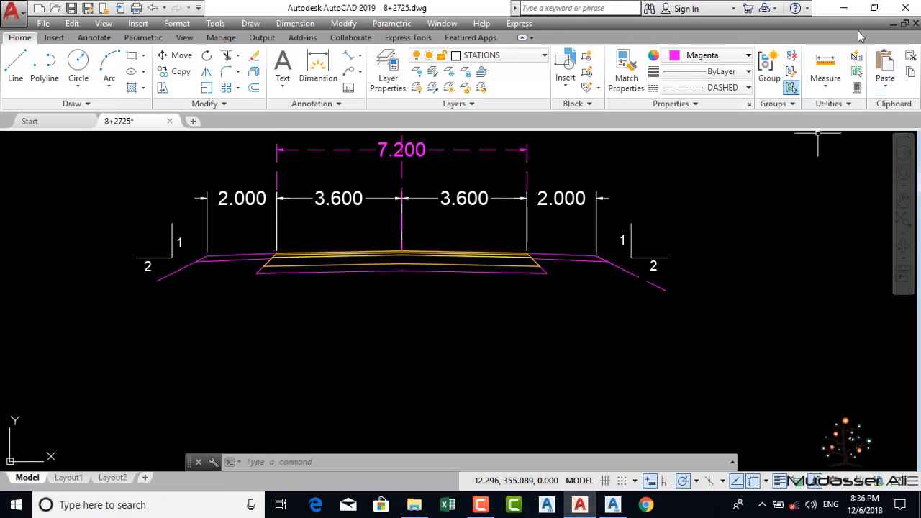
click(843, 9)
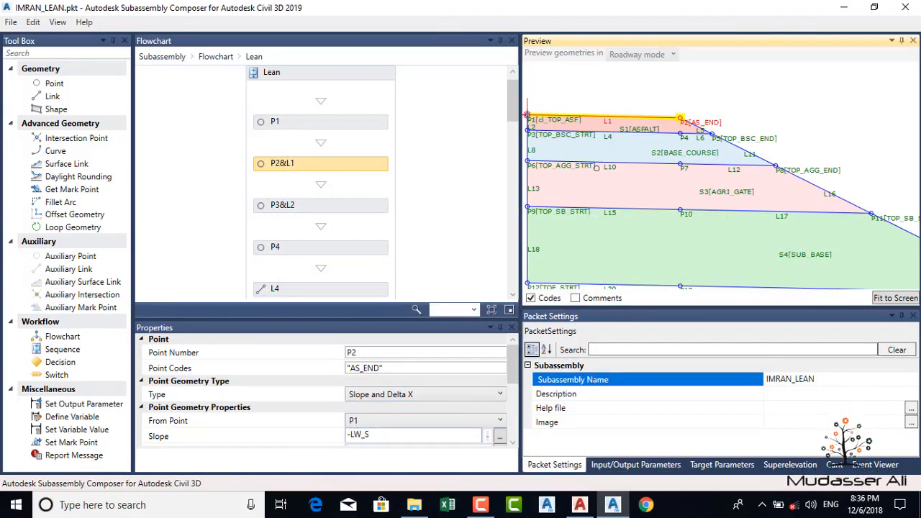
middle_drag(581, 154, 636, 162)
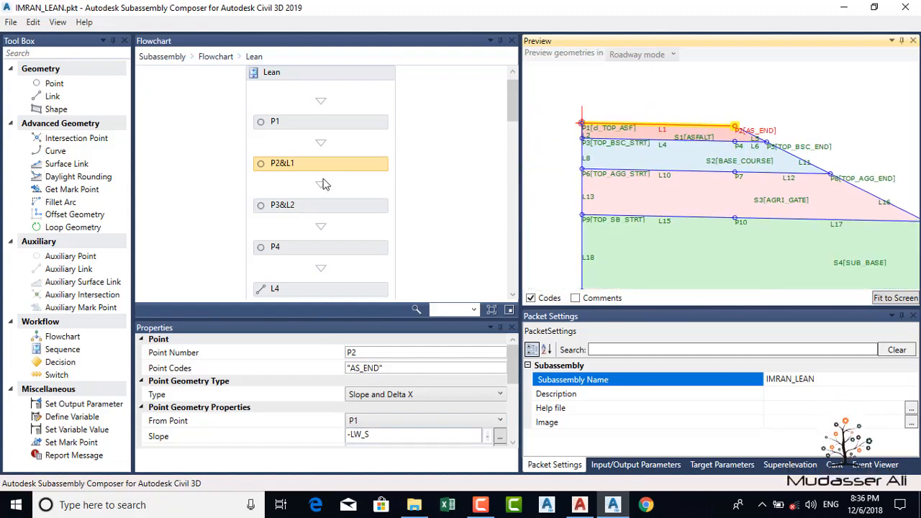
scroll(813, 148, up, 3)
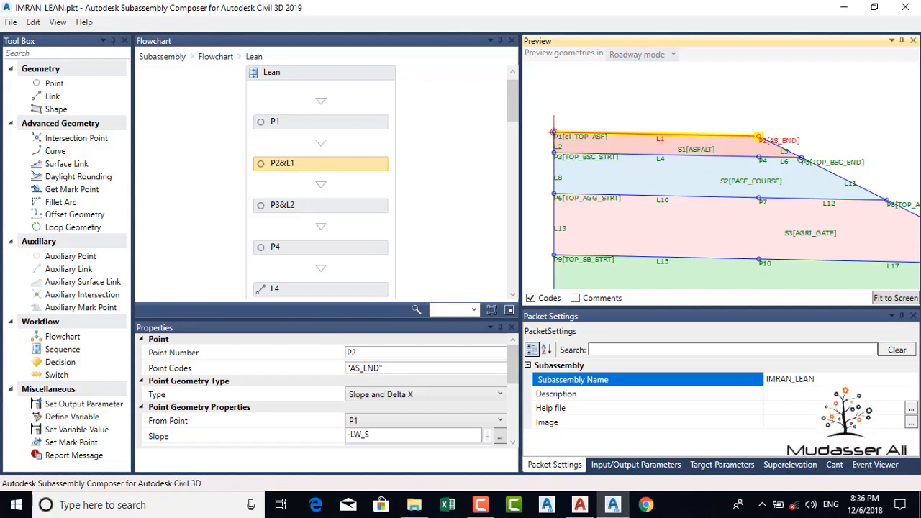
Step: Switch to AutoCAD and draw a vertical line with Ortho on in the empty area beside the cross-sections
click(845, 8)
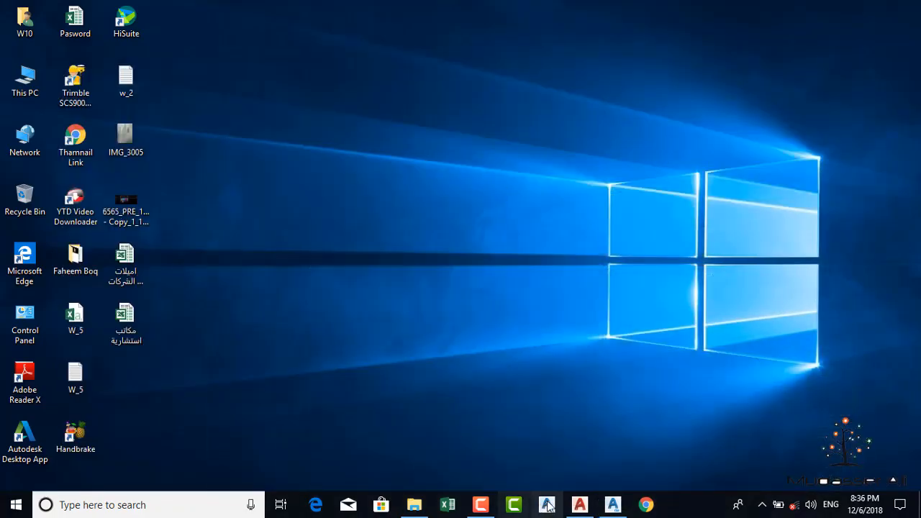
click(579, 505)
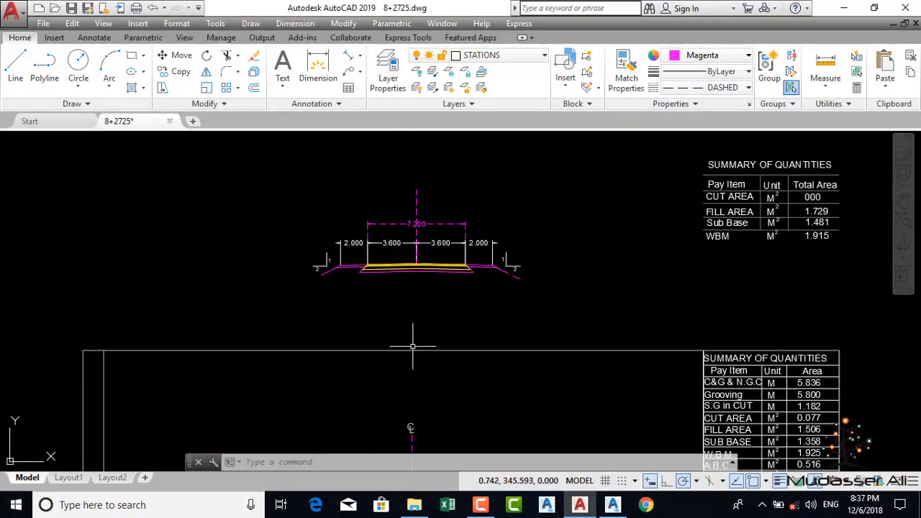
click(16, 64)
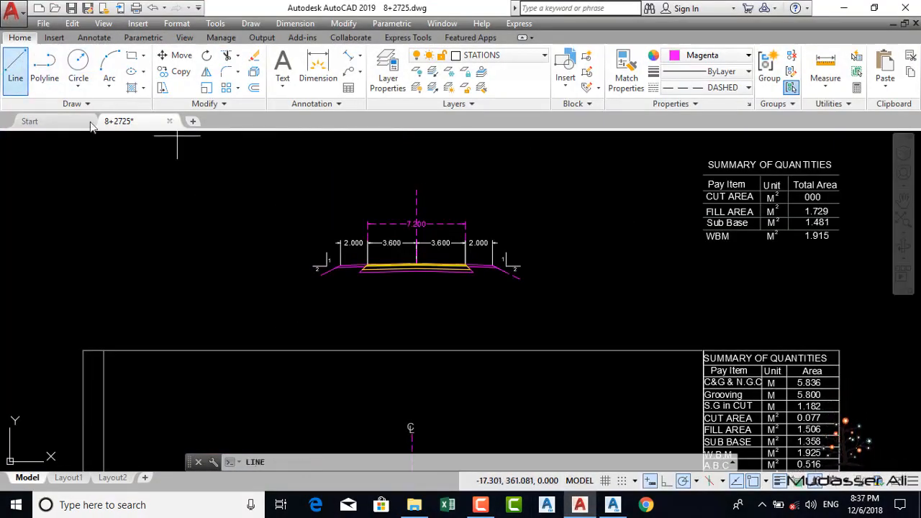
middle_drag(678, 325, 288, 298)
scroll(393, 326, down, 5)
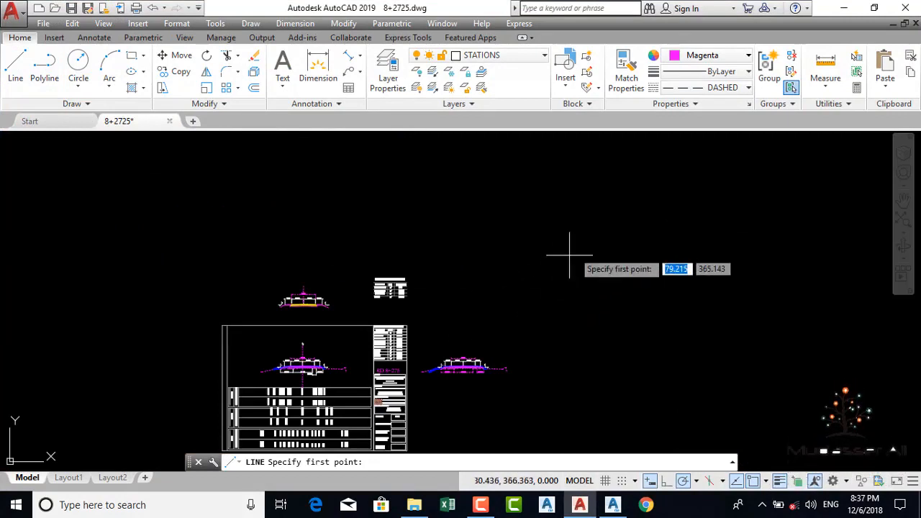
click(572, 209)
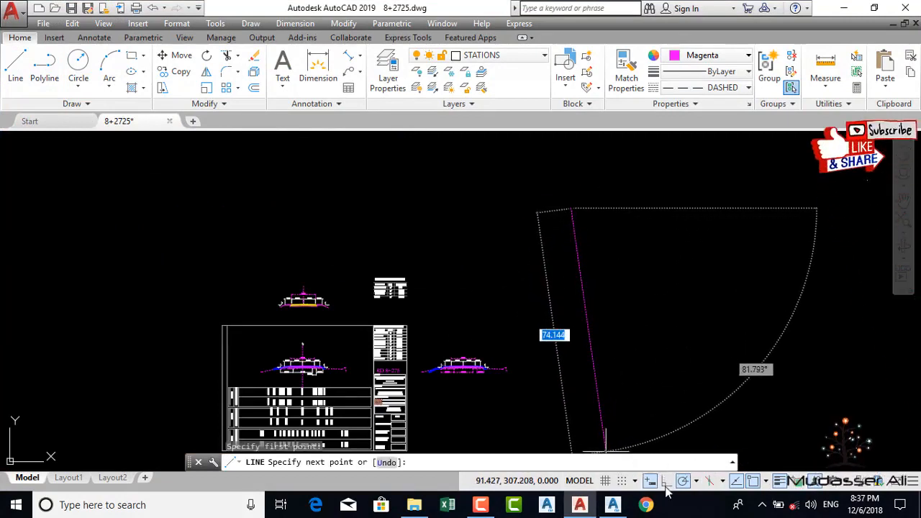
key(F8)
click(582, 263)
key(Return)
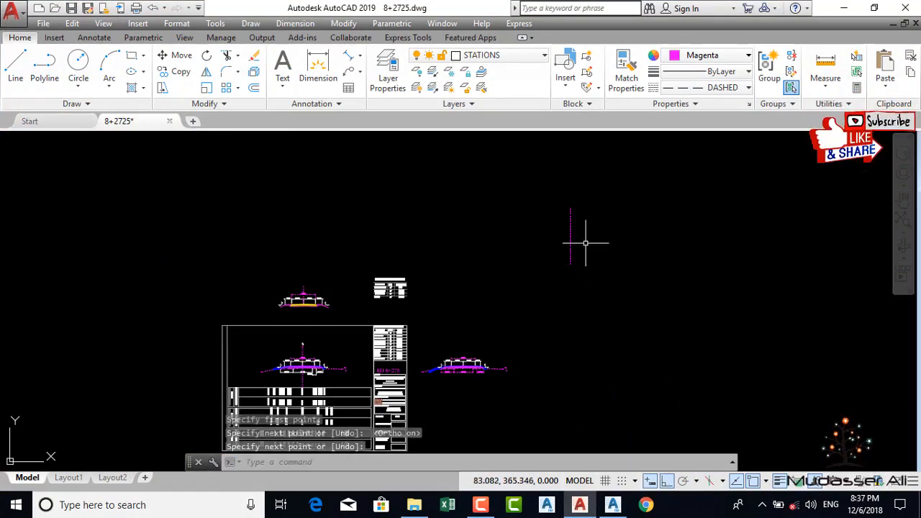
Step: Draw a horizontal line 10 units long to the right from the lower end of the vertical line
scroll(586, 223, up, 5)
key(Return)
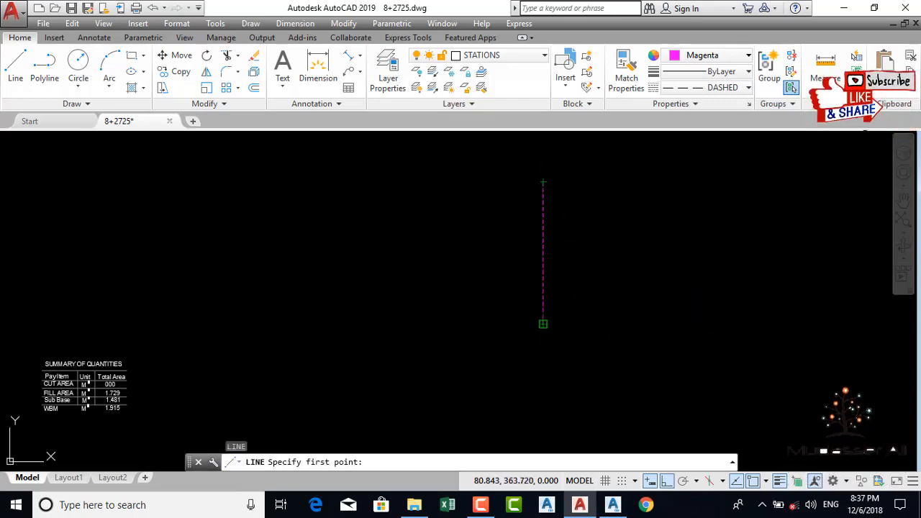
click(543, 324)
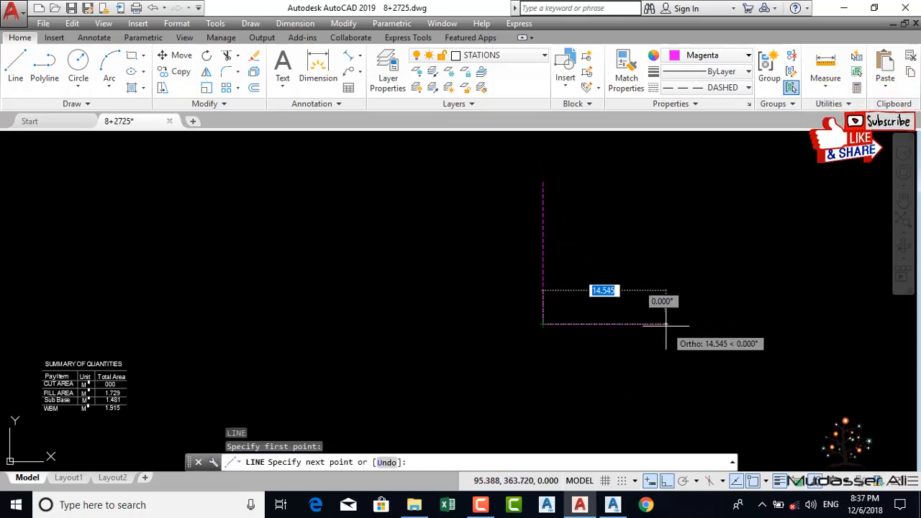
text(10)
key(Return)
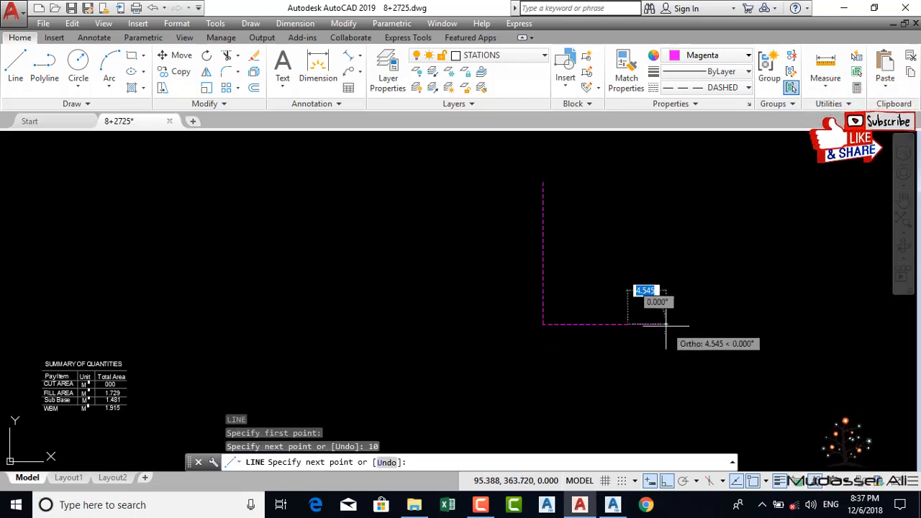
key(Return)
scroll(652, 326, up, 3)
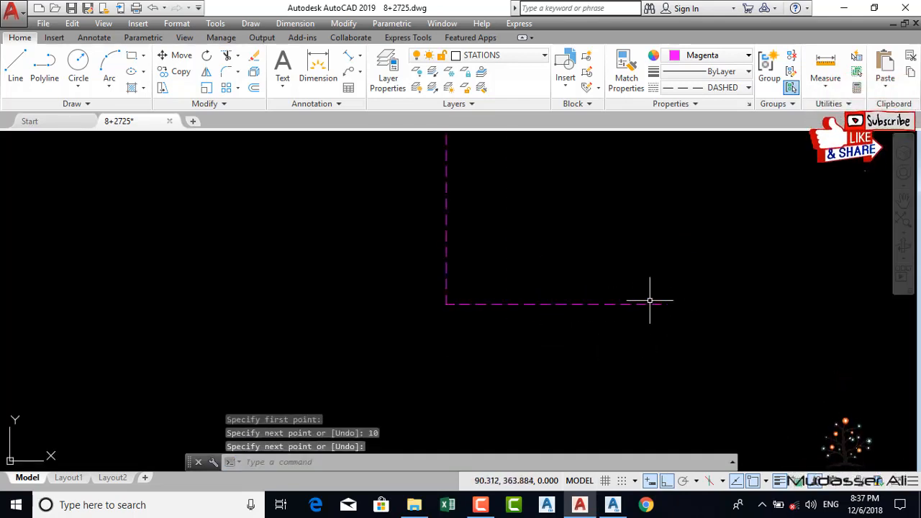
Step: Change the horizontal line's color to yellow and clear the selection
click(658, 305)
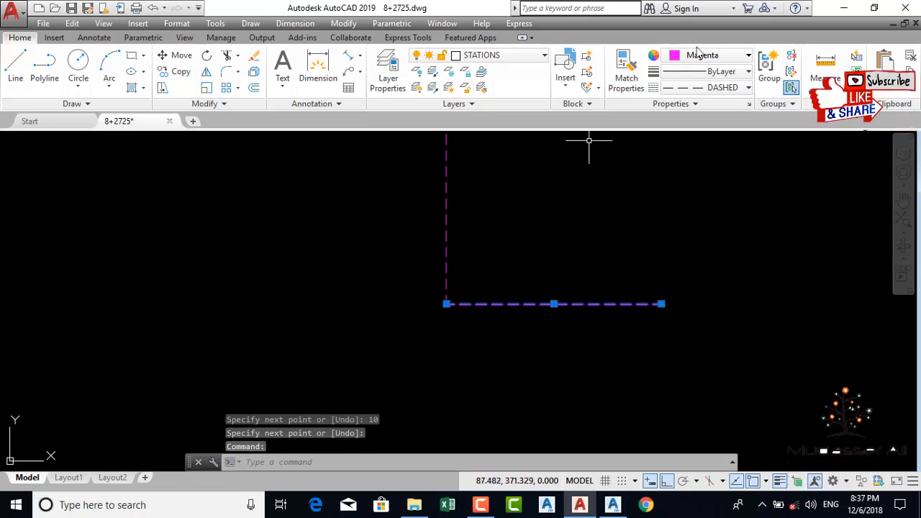
click(712, 56)
click(688, 192)
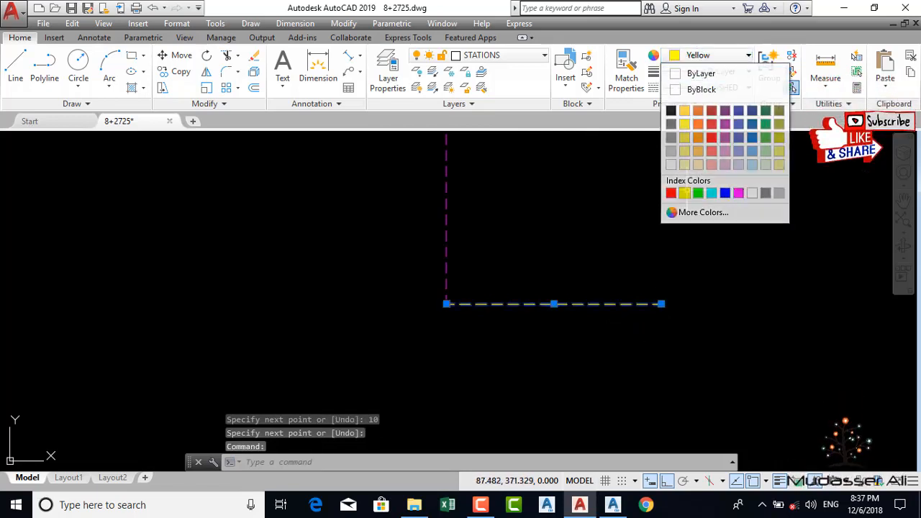
key(Escape)
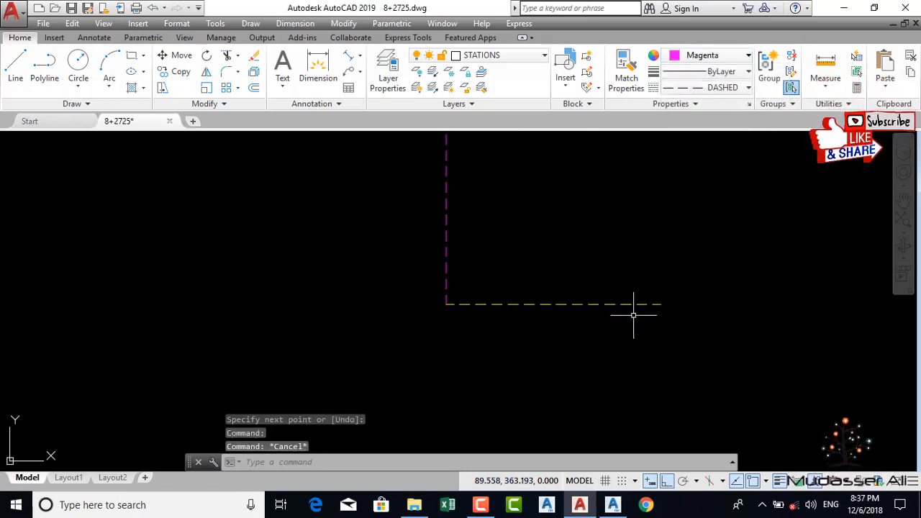
Step: Offset the yellow horizontal line downward by 0.25
text(o)
key(Return)
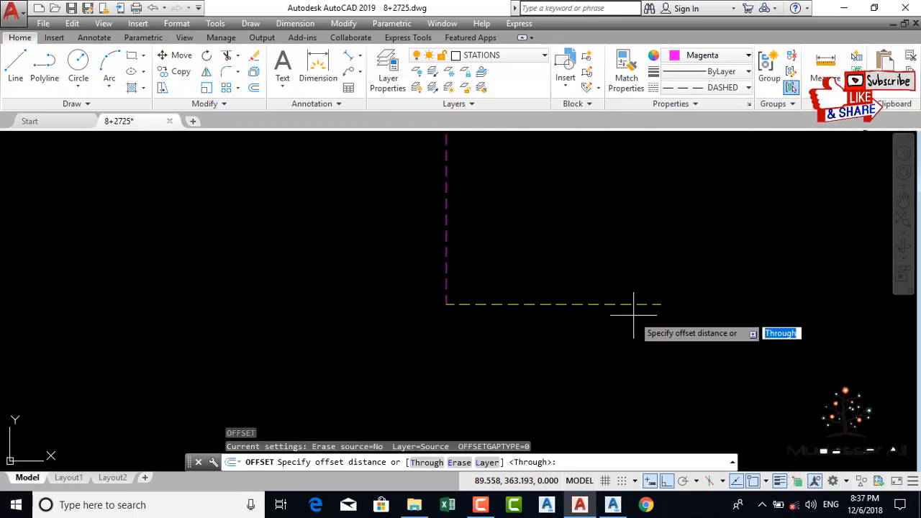
text(.)
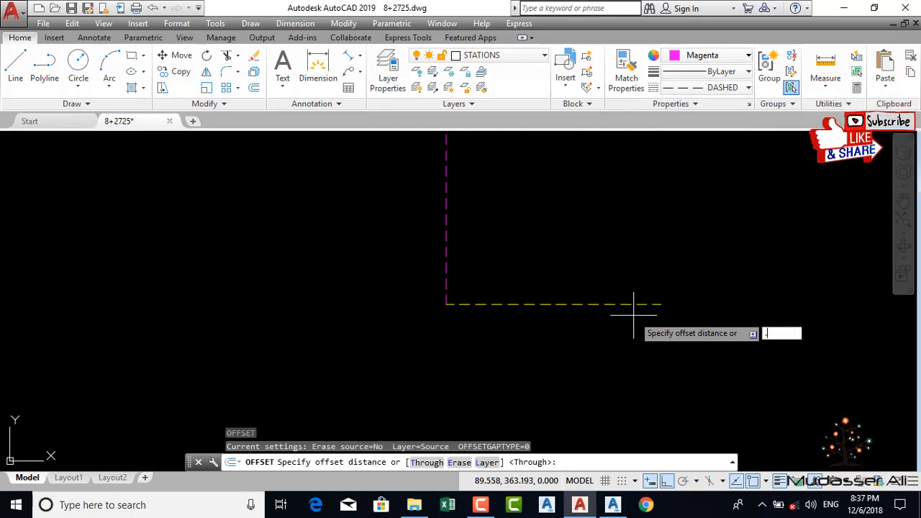
text(25)
key(Return)
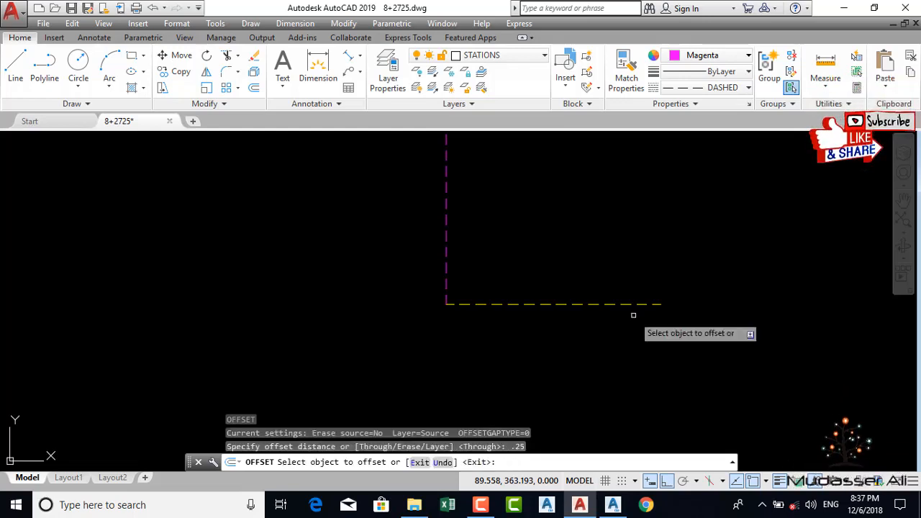
double_click(684, 298)
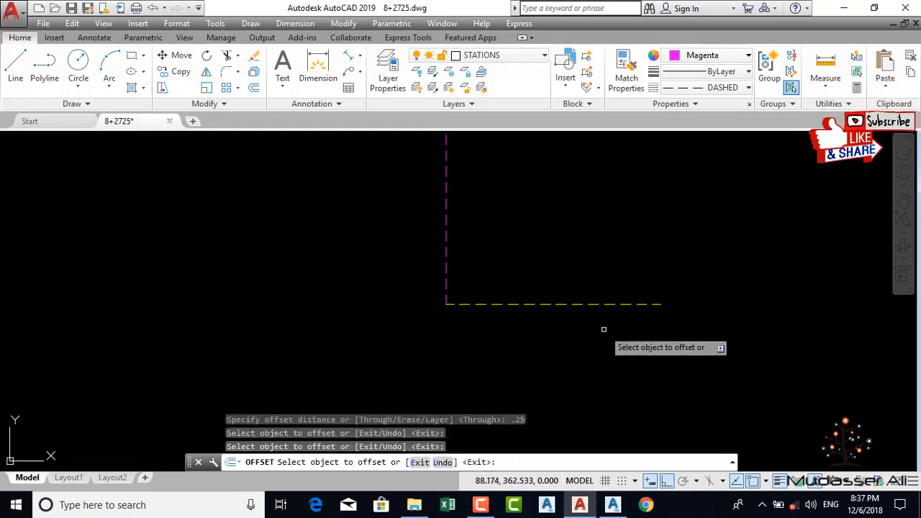
click(643, 305)
click(652, 338)
key(Escape)
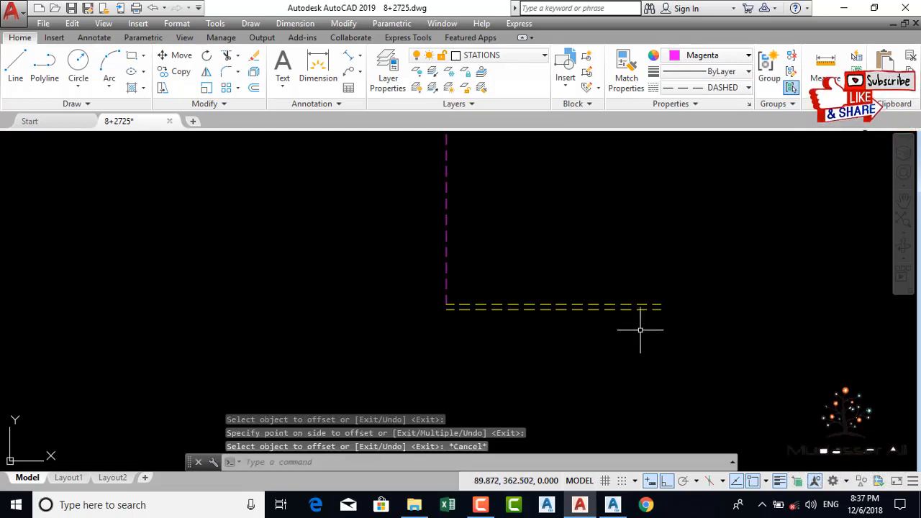
Step: Stretch the outer end of the upper yellow line down to the end of the offset line, making it slope
scroll(640, 330, up, 5)
click(683, 252)
click(660, 269)
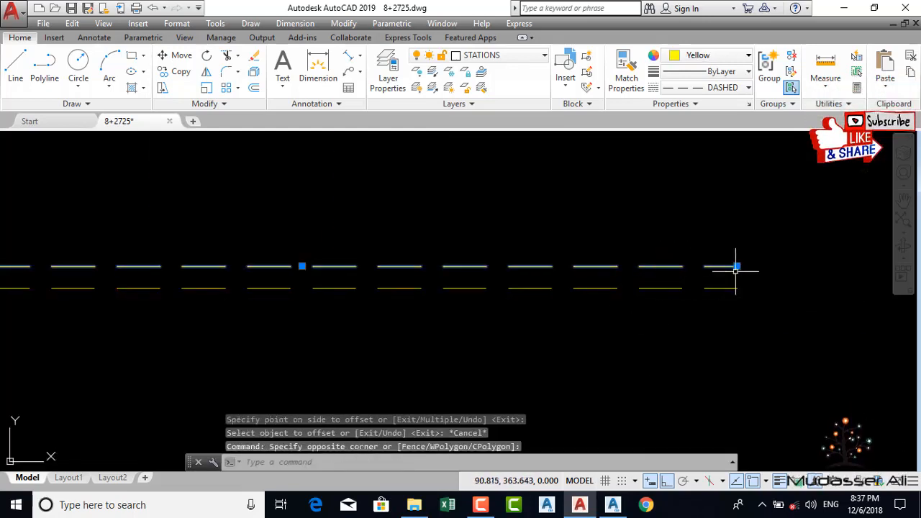
click(737, 267)
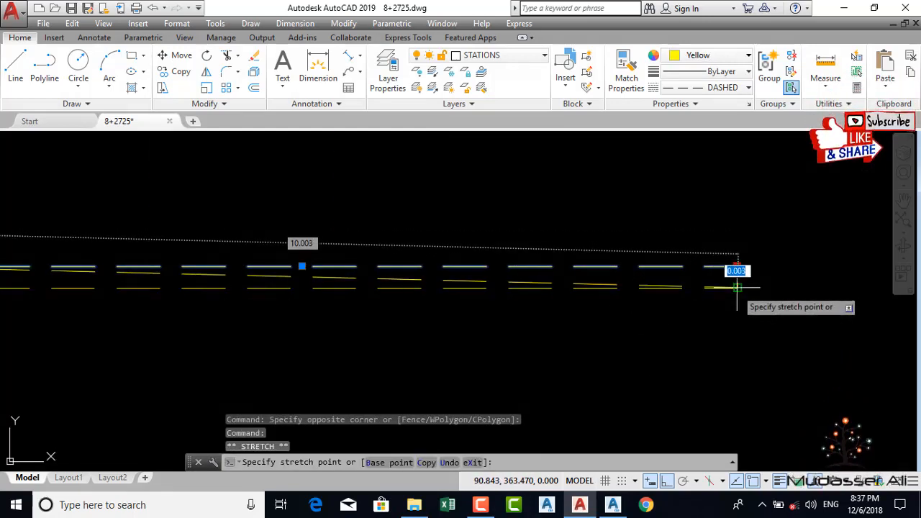
scroll(770, 264, down, 4)
key(Escape)
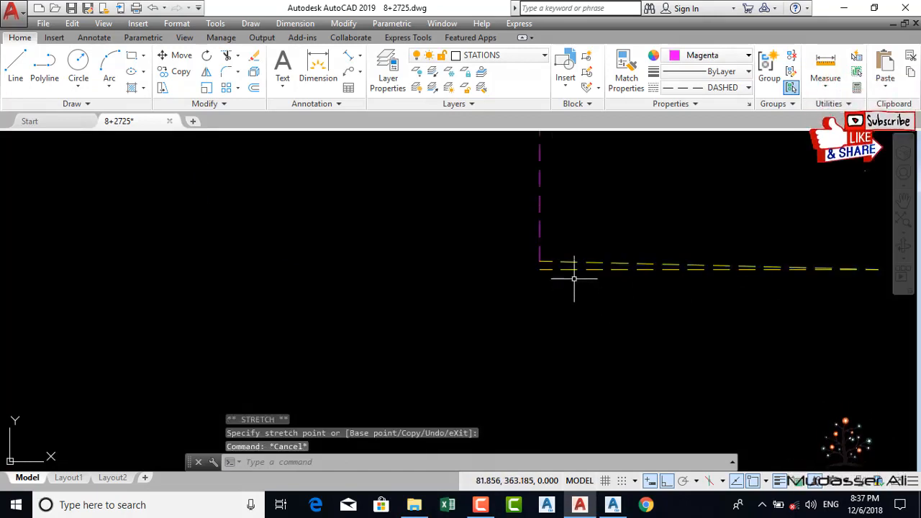
Step: Delete the horizontal offset line beneath the sloped yellow line
scroll(573, 279, up, 4)
click(570, 253)
click(549, 286)
key(Delete)
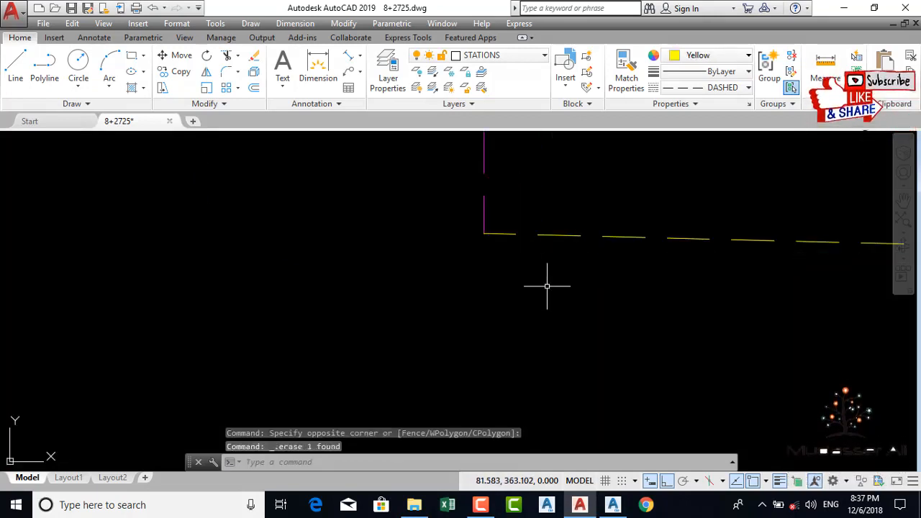
scroll(558, 277, down, 5)
scroll(596, 257, up, 4)
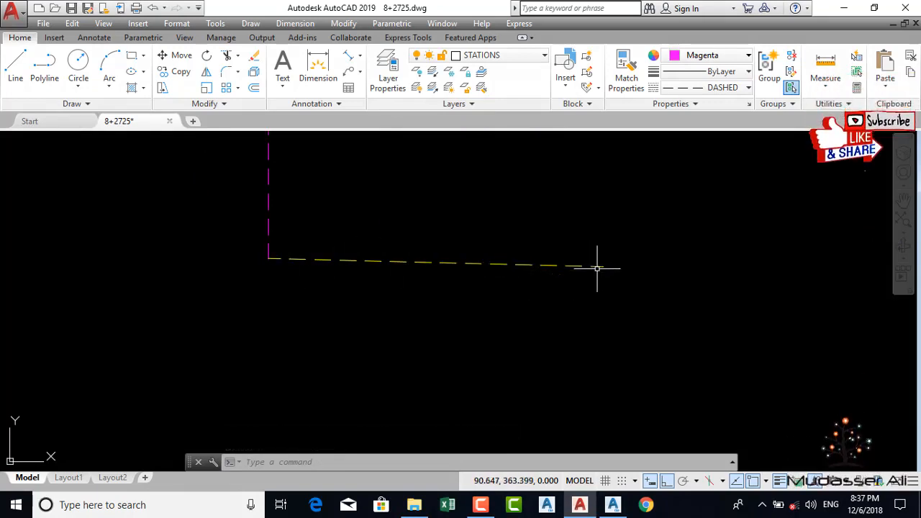
Step: Offset the sloped yellow line downward by 0.1
scroll(597, 267, up, 3)
key(Return)
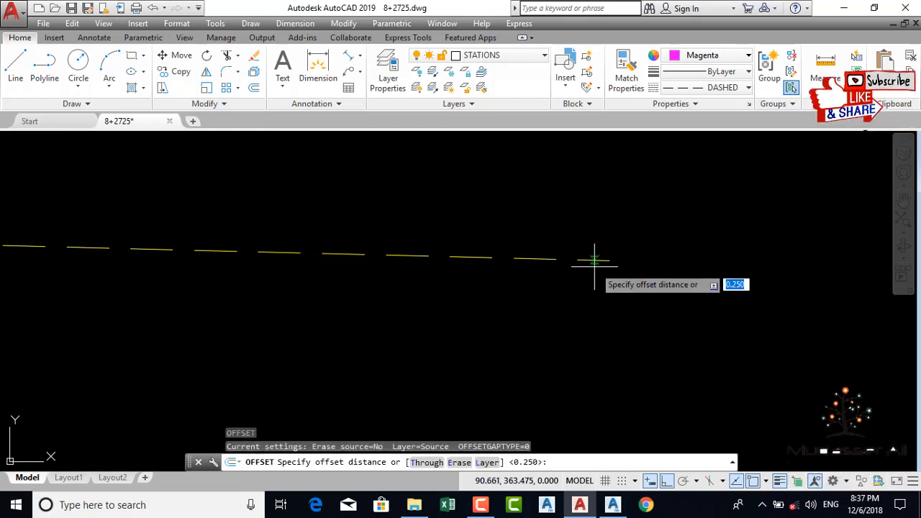
scroll(650, 252, down, 3)
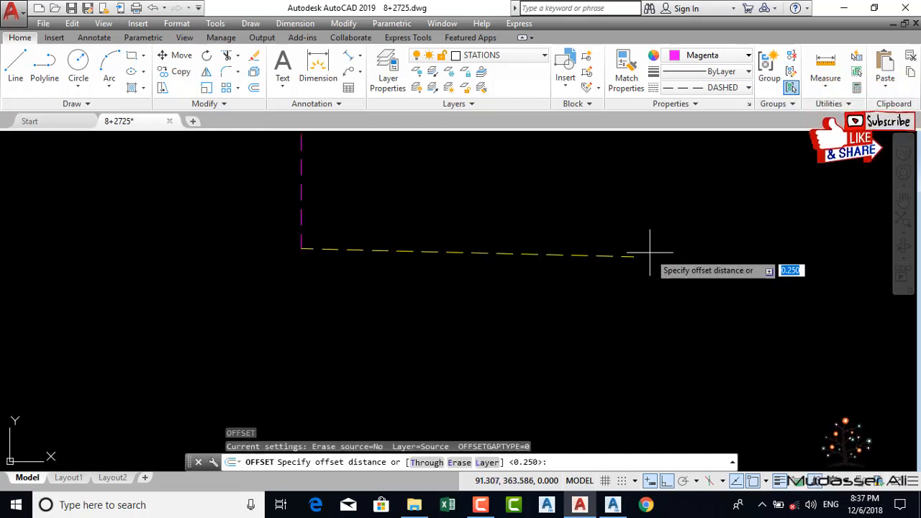
text(.1)
key(Return)
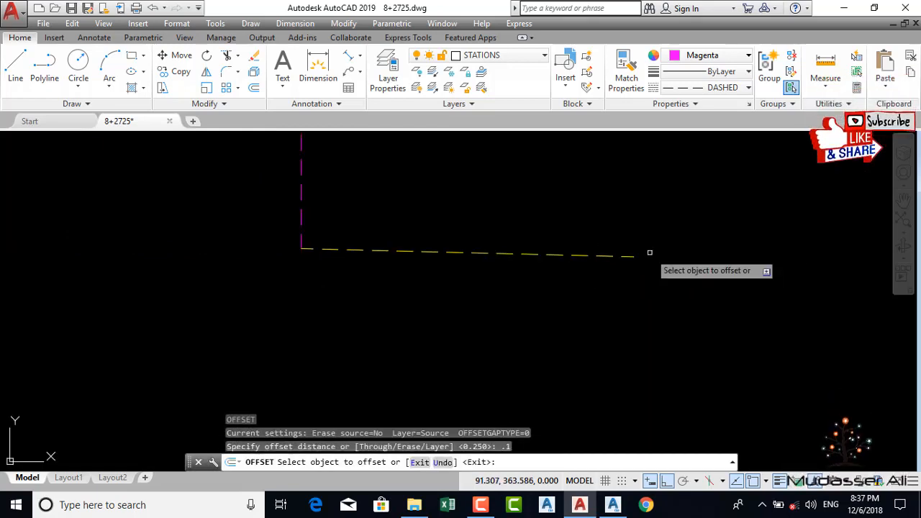
click(534, 255)
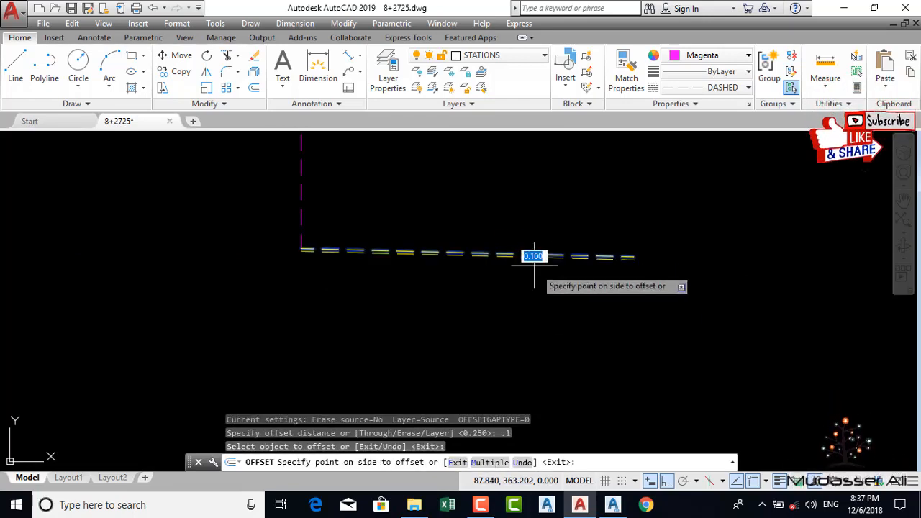
click(549, 323)
scroll(617, 266, up, 5)
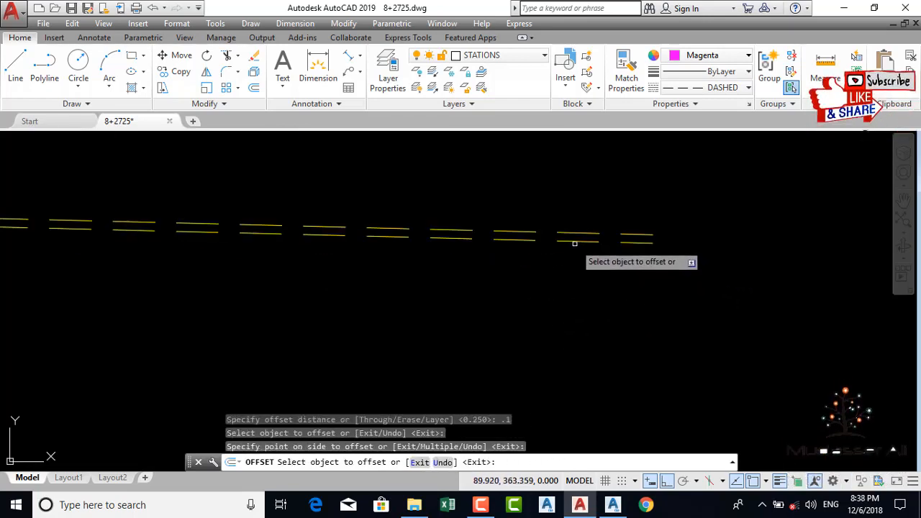
Step: Add two more layer lines by offsetting the lowest line downward by 0.1 each time
click(574, 243)
click(576, 309)
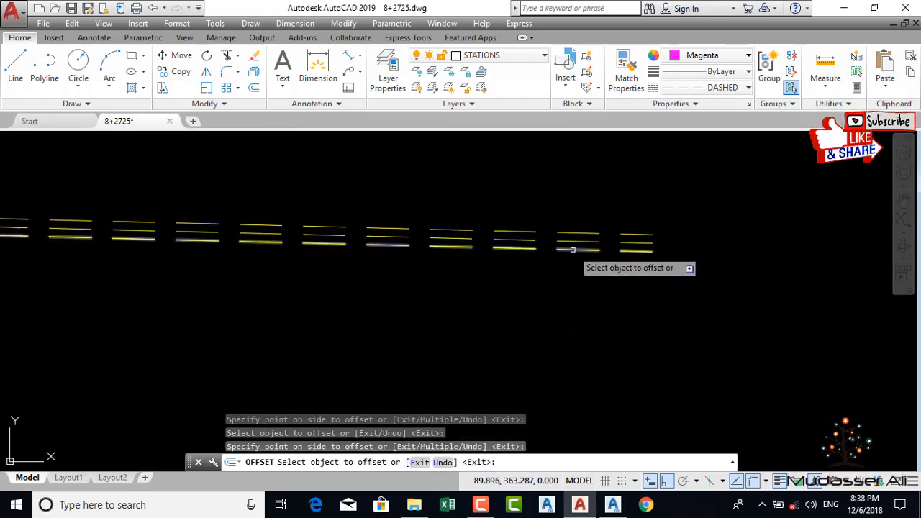
click(573, 250)
click(586, 323)
key(Escape)
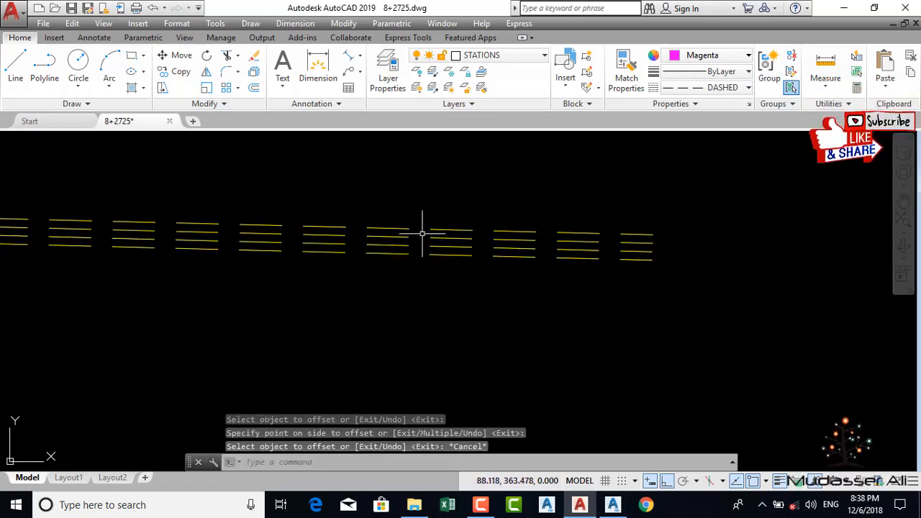
Step: Change the color of the three offset lines below the yellow line to 153,27,30 and clear the selection
click(521, 279)
click(382, 238)
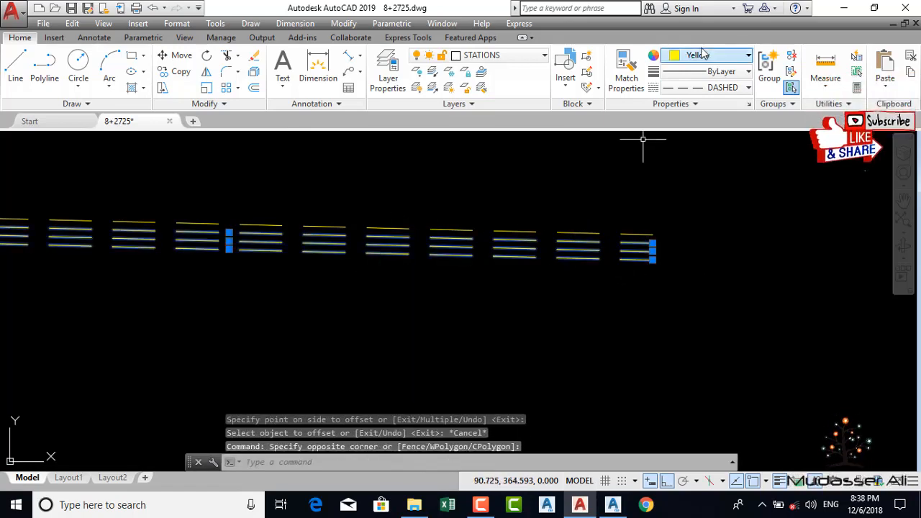
click(744, 61)
click(676, 192)
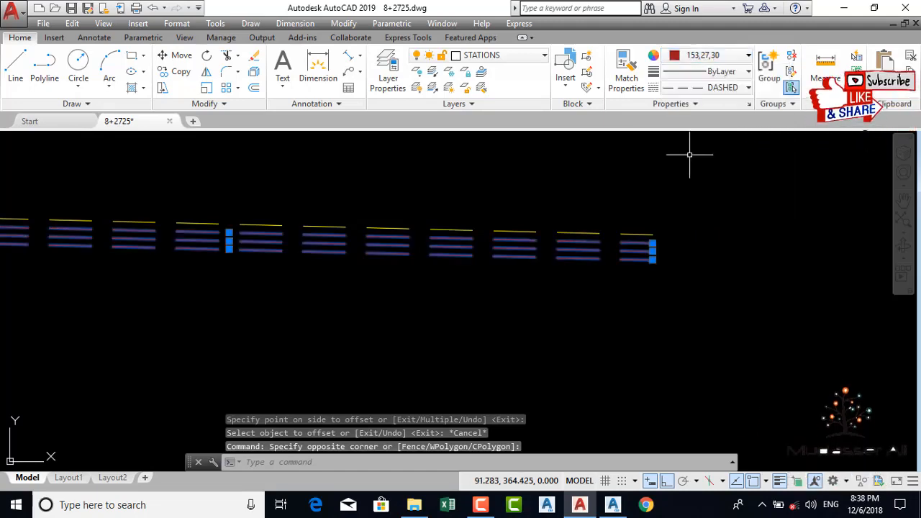
key(Escape)
scroll(652, 237, up, 2)
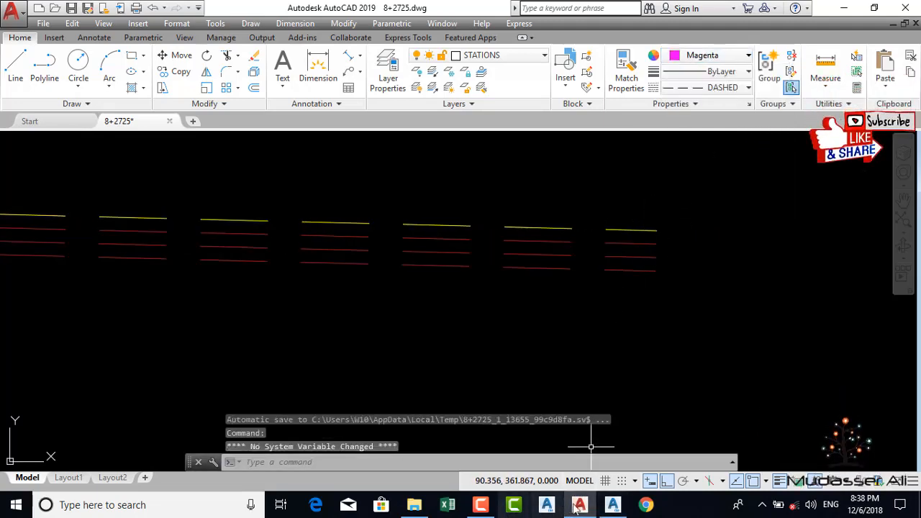
Step: Switch to Subassembly Composer and examine the geometry properties of points P3 and P4
click(612, 506)
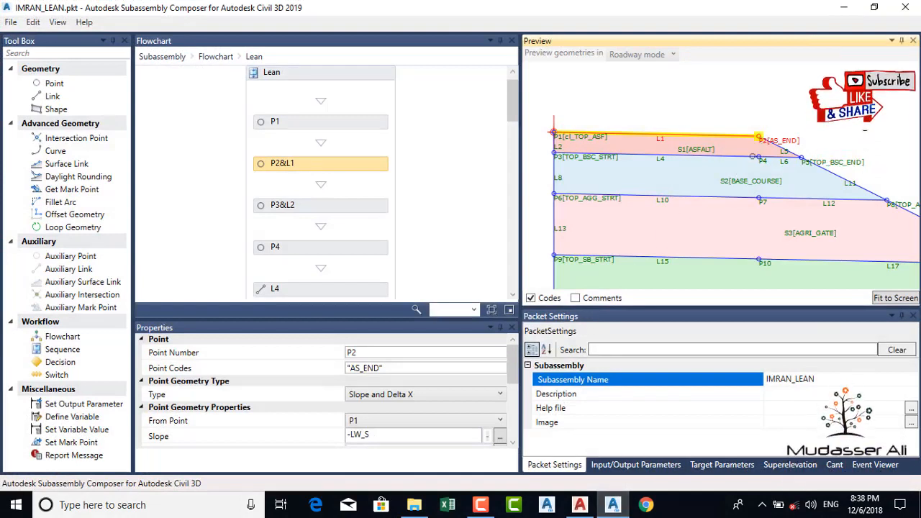
key(Down)
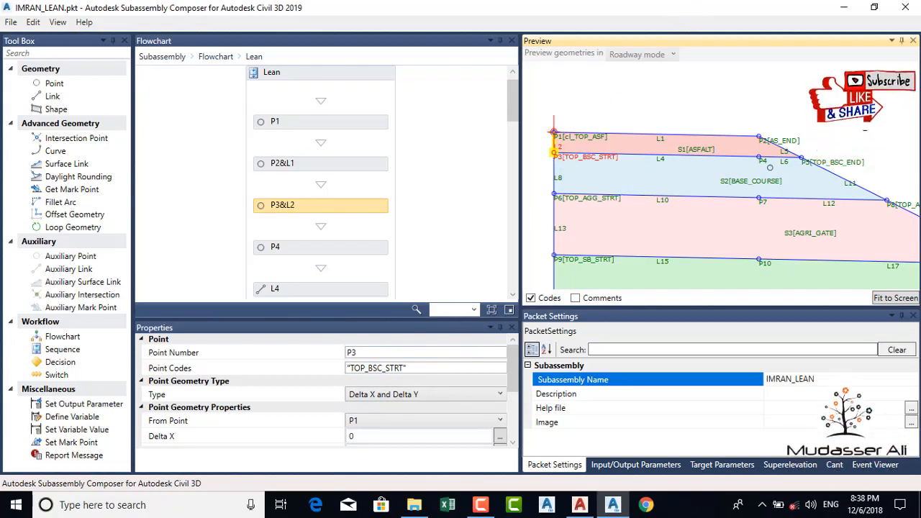
click(761, 159)
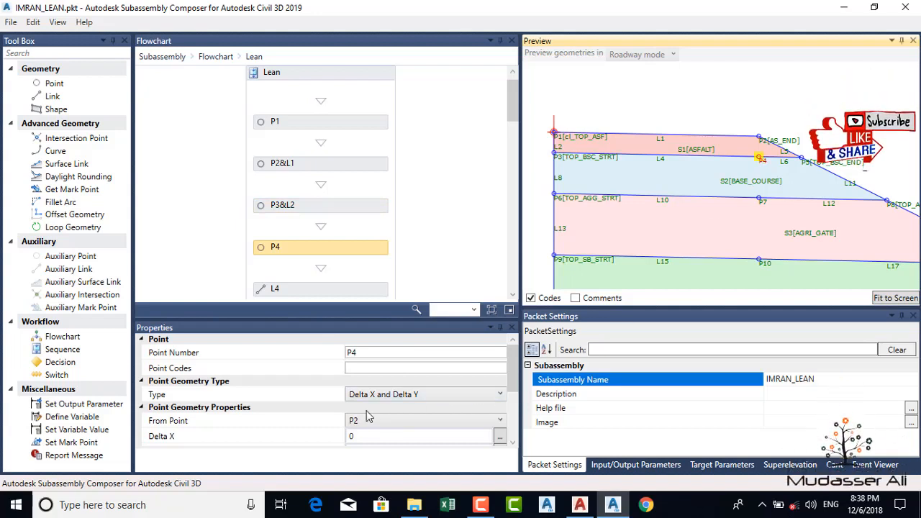
scroll(354, 427, down, 2)
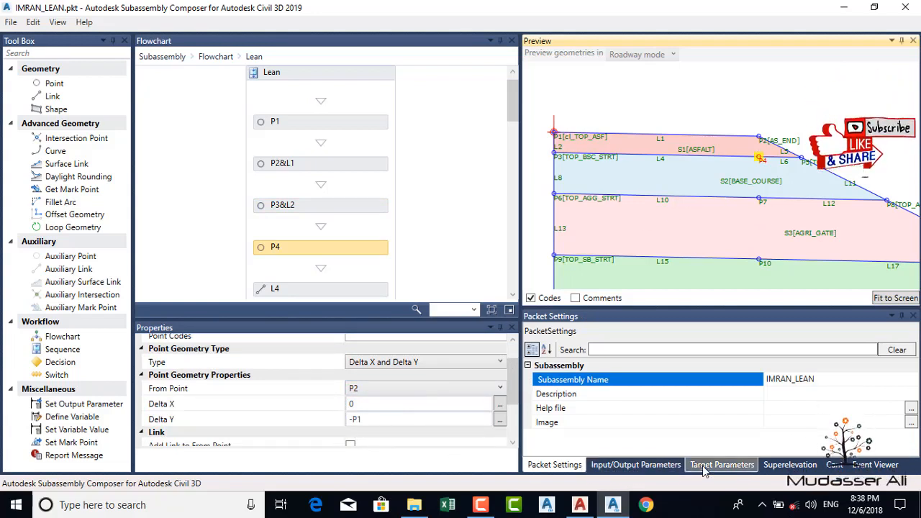
Step: Examine the input parameters LW, P4, P3, LW_S, P1 and P2 against the layers in the preview
click(637, 465)
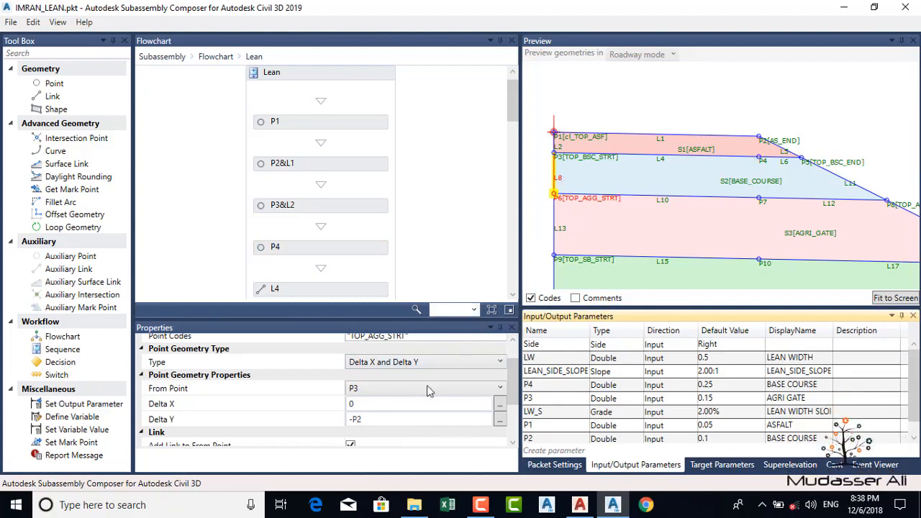
click(544, 361)
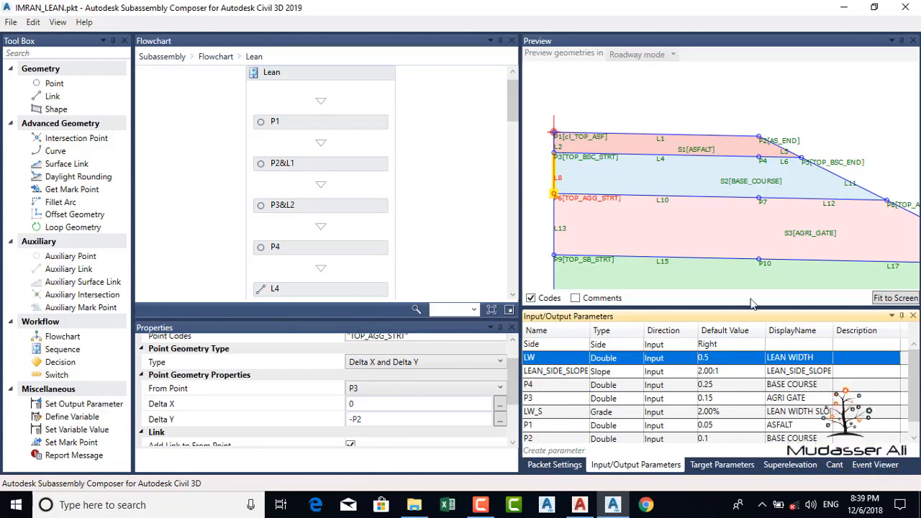
middle_drag(771, 160, 733, 146)
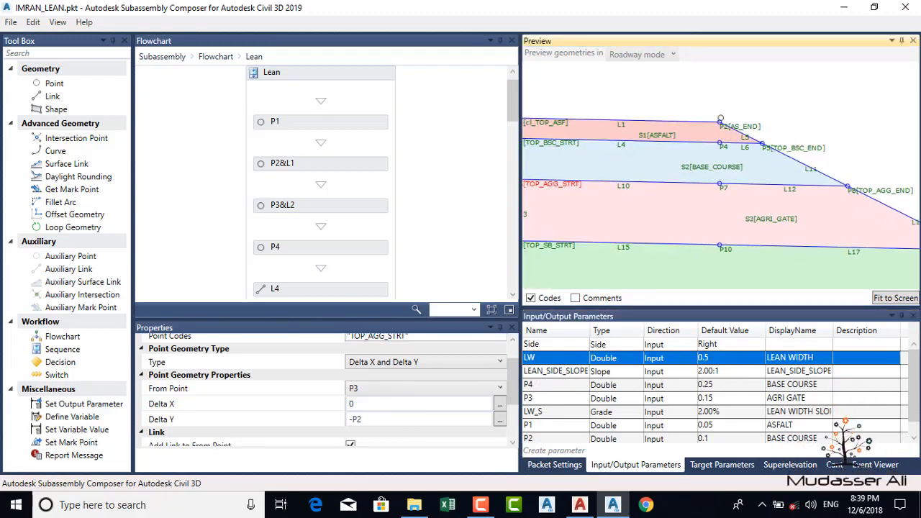
click(550, 385)
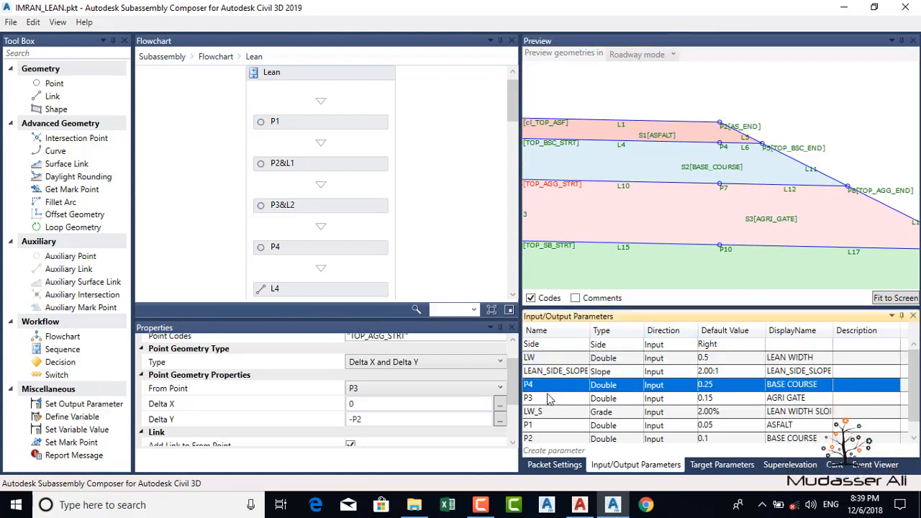
click(548, 401)
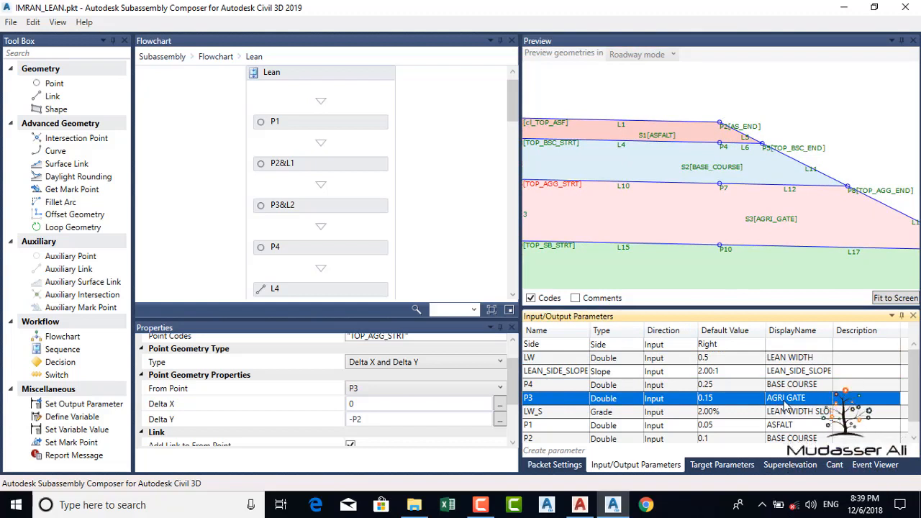
click(553, 415)
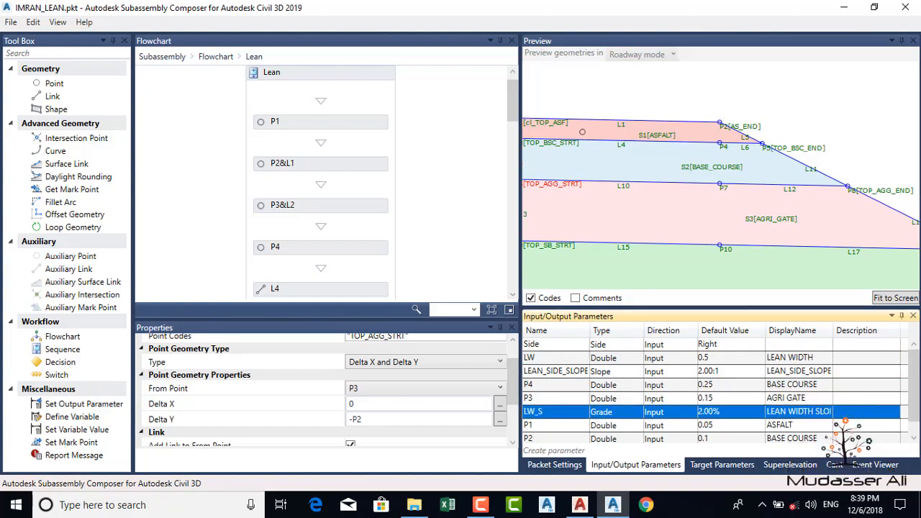
click(541, 427)
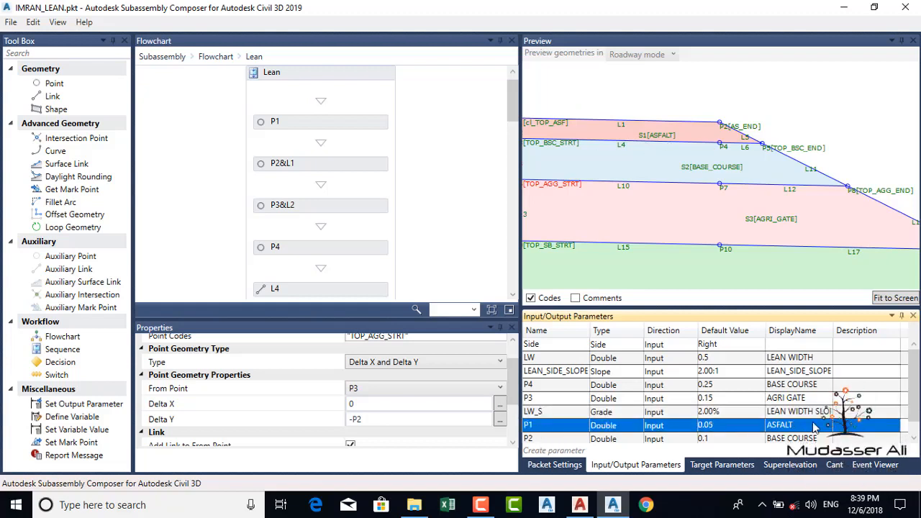
click(546, 440)
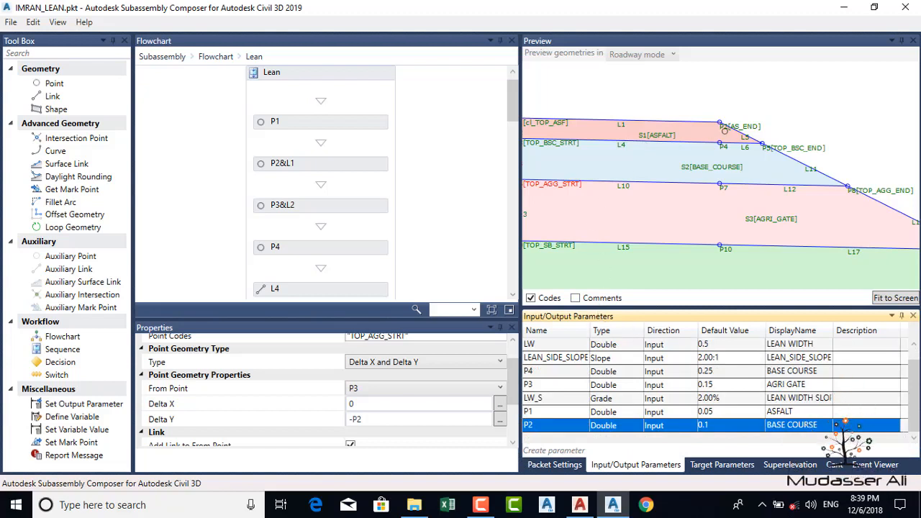
Step: Examine point P2's slope and Delta X definitions together with the LW_S parameter
scroll(725, 131, up, 1)
click(721, 124)
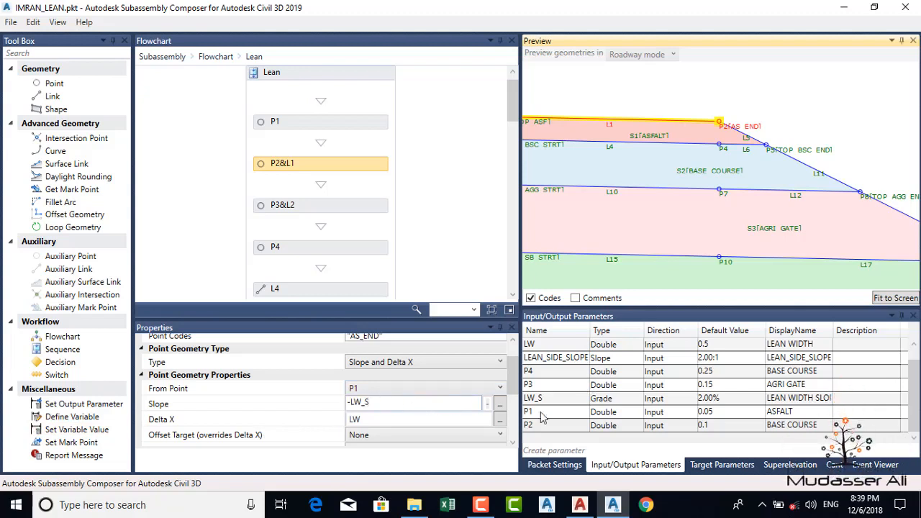
scroll(569, 401, up, 1)
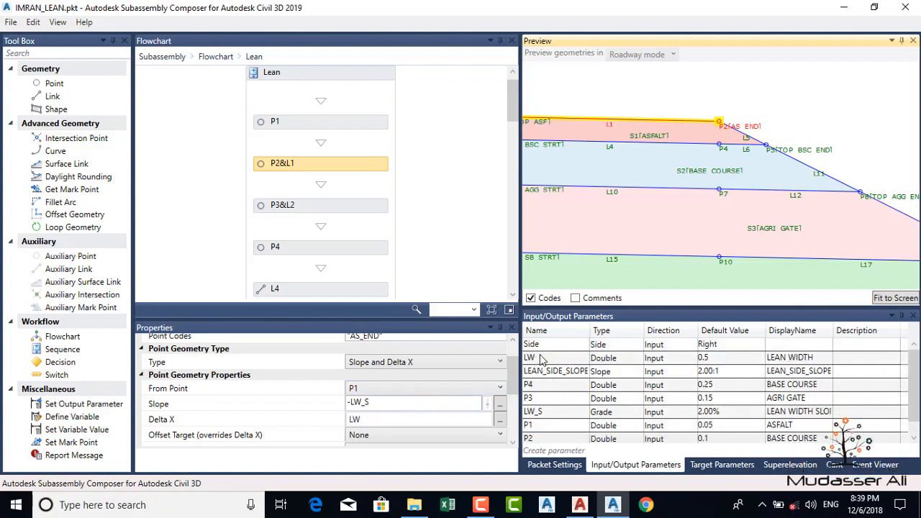
click(550, 411)
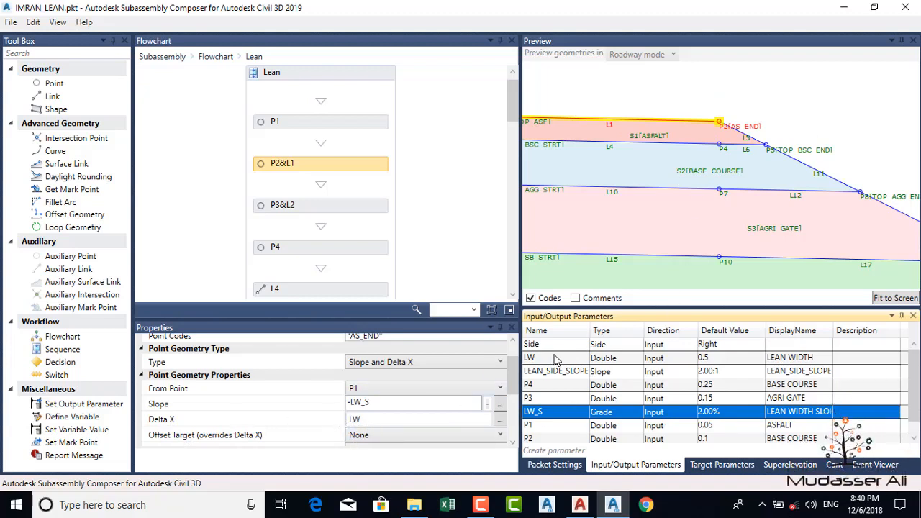
Step: Try a default value of 3.6 for the LW parameter in the fitted preview, and restore it to 0.5
double_click(722, 358)
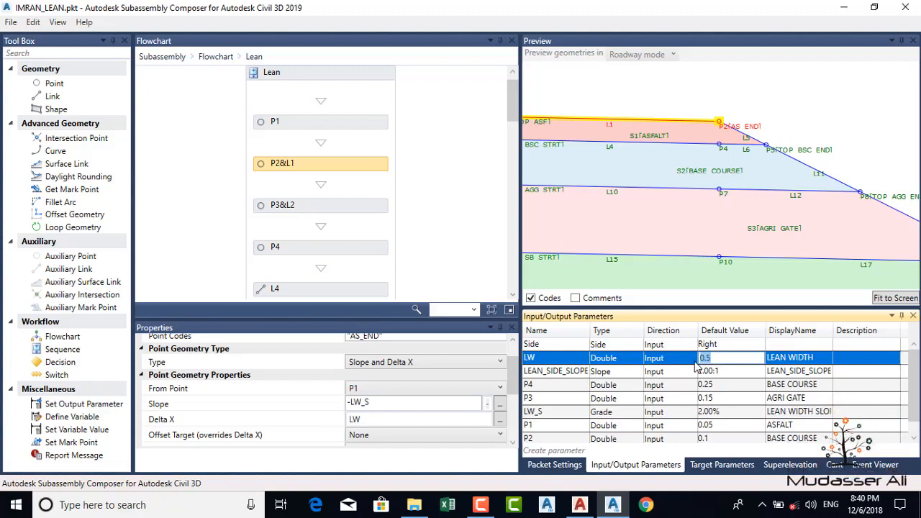
click(696, 370)
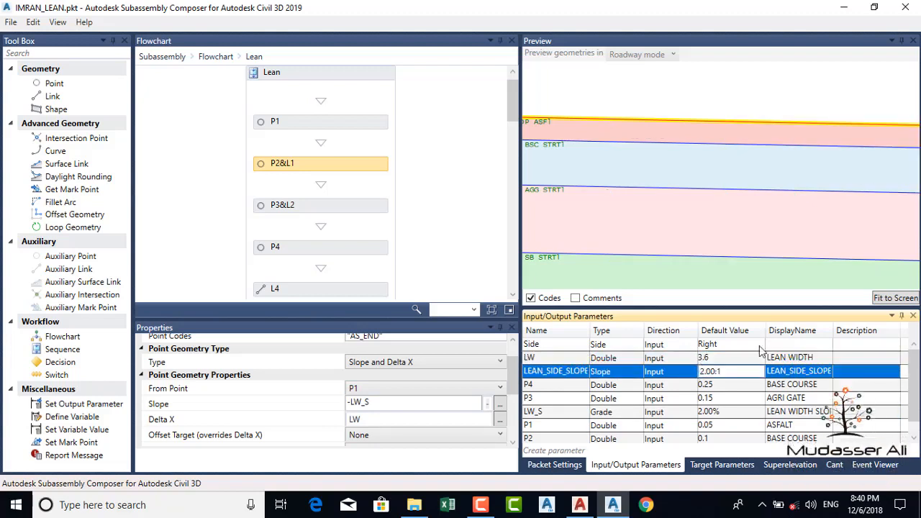
click(887, 298)
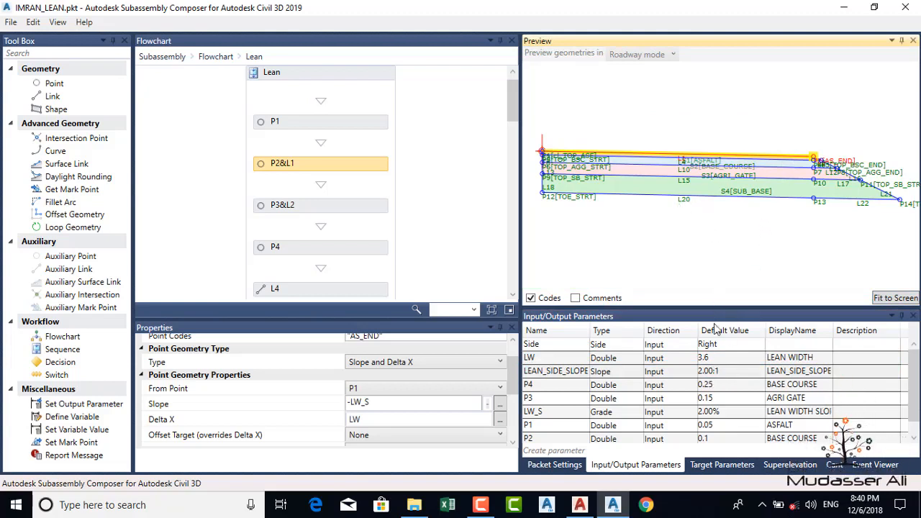
double_click(716, 362)
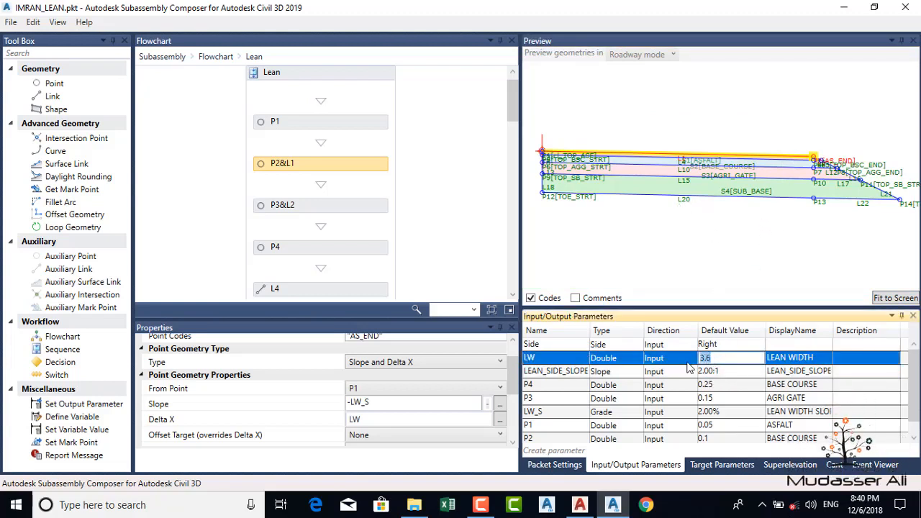
click(688, 367)
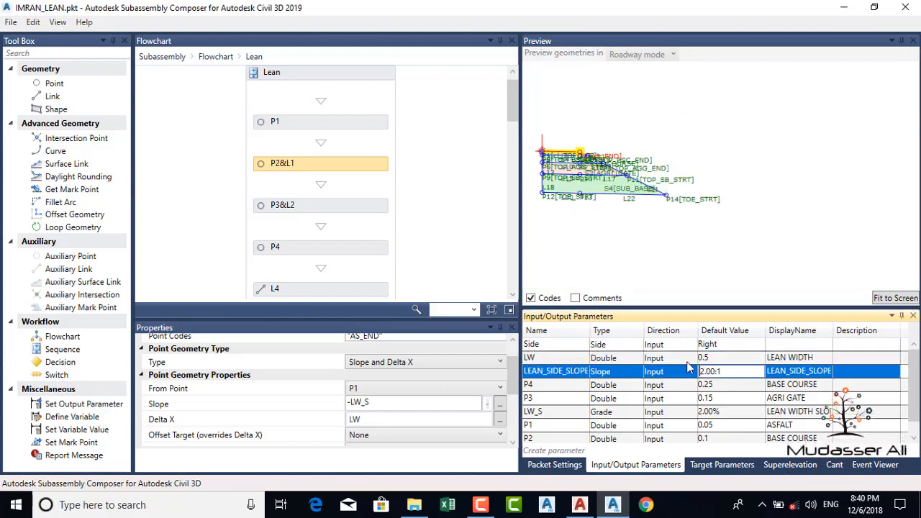
Step: Hide the codes in the preview, fit the subassembly to the view, and examine point P3's Delta X and Delta Y definitions
click(531, 298)
click(895, 298)
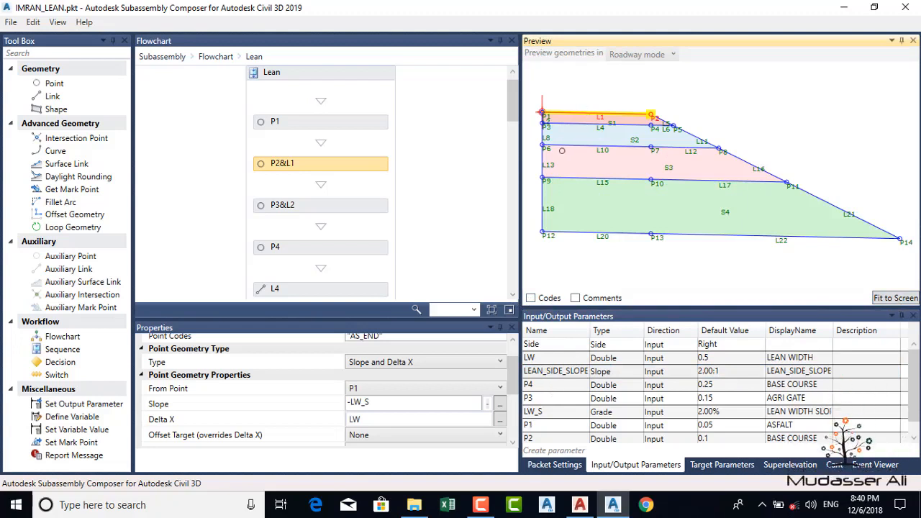
scroll(543, 126, up, 2)
click(545, 122)
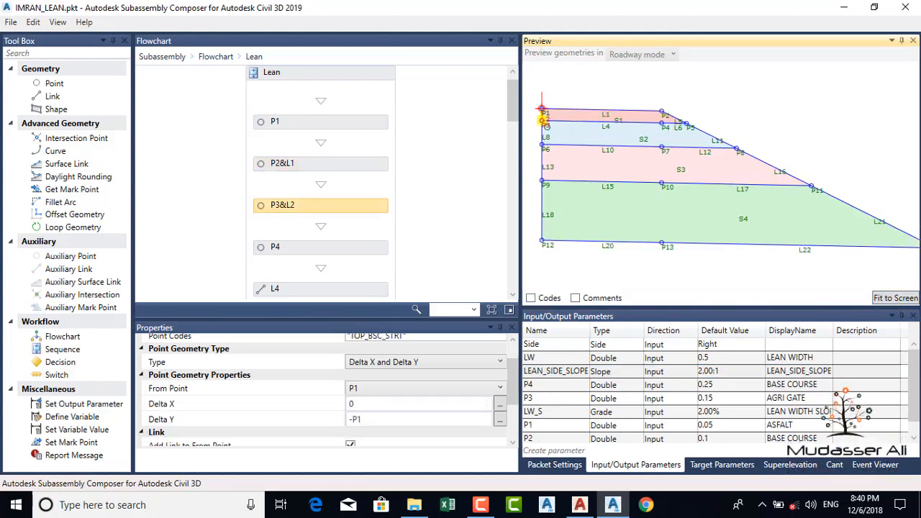
scroll(408, 404, up, 2)
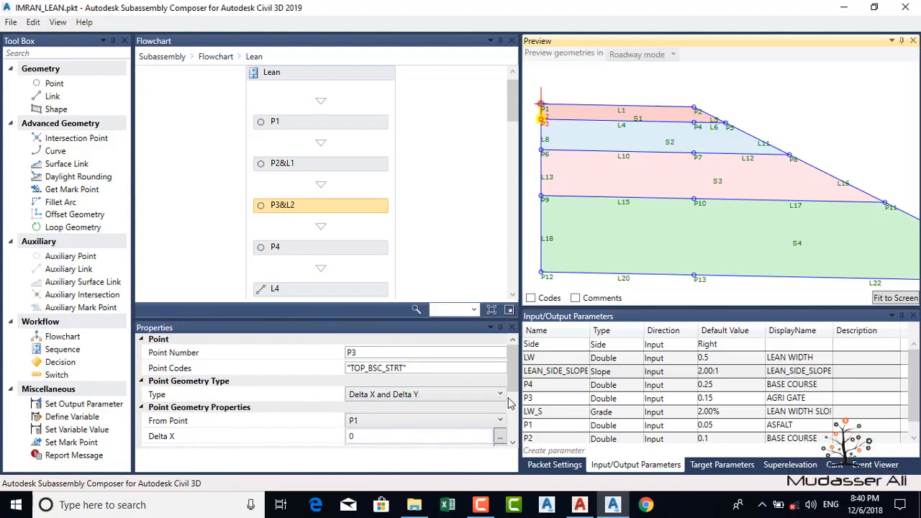
scroll(514, 389, down, 2)
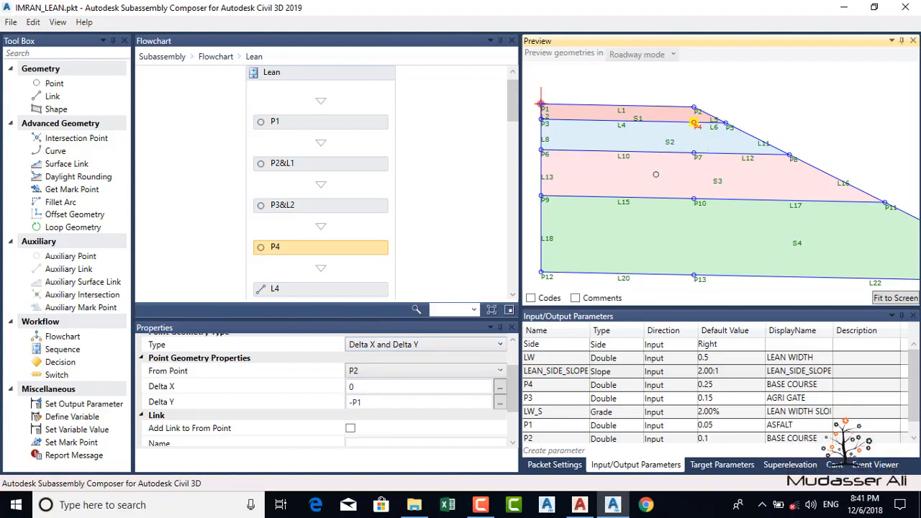
Step: Examine the geometry properties of points P7 and P13 in the preview
click(695, 154)
click(695, 277)
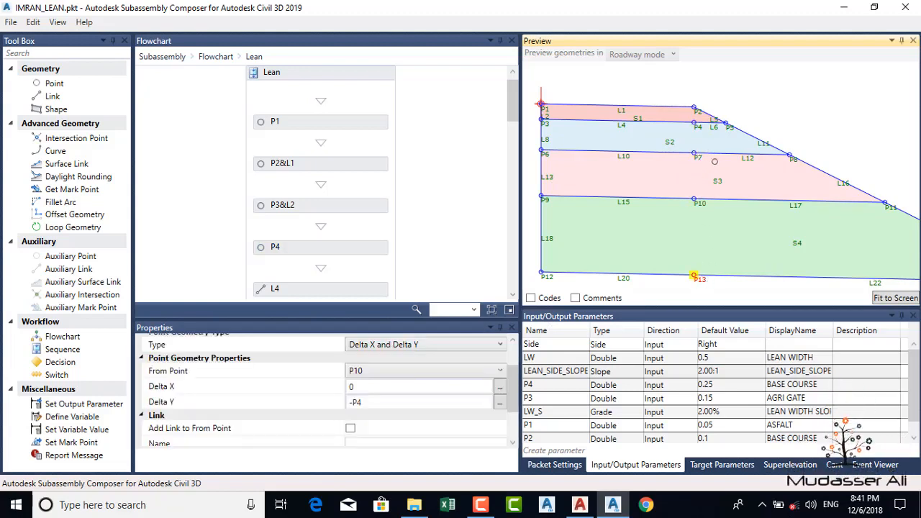
middle_drag(737, 201, 655, 200)
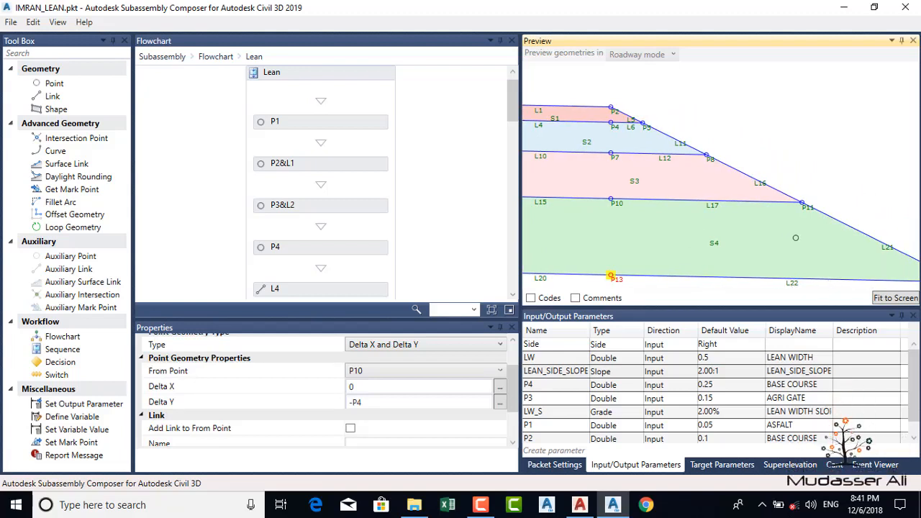
scroll(792, 228, down, 2)
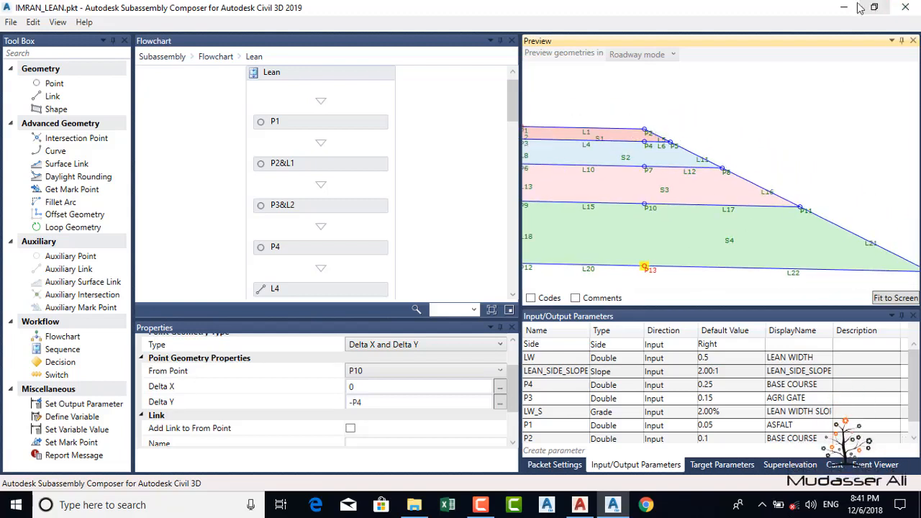
Step: Switch to AutoCAD and examine the pavement edge and the 1:2 side slope of the cross-section
click(580, 506)
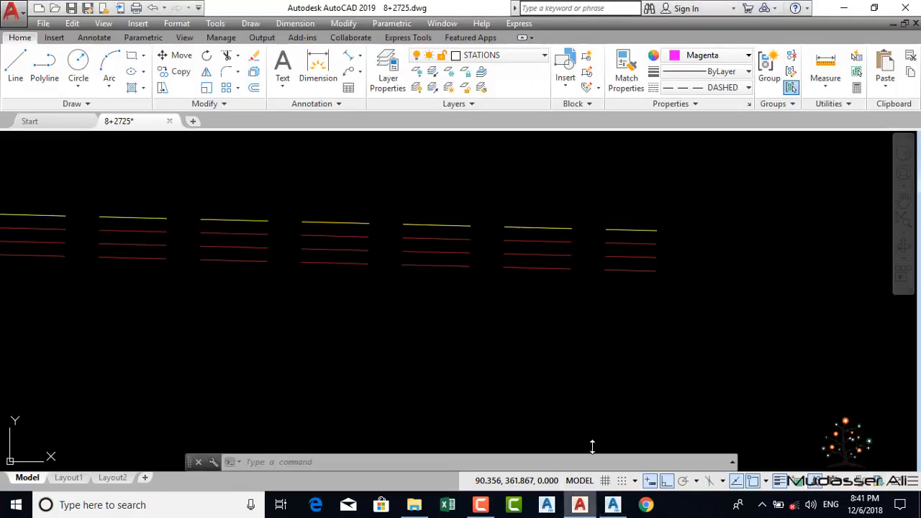
scroll(697, 326, down, 5)
scroll(242, 439, up, 5)
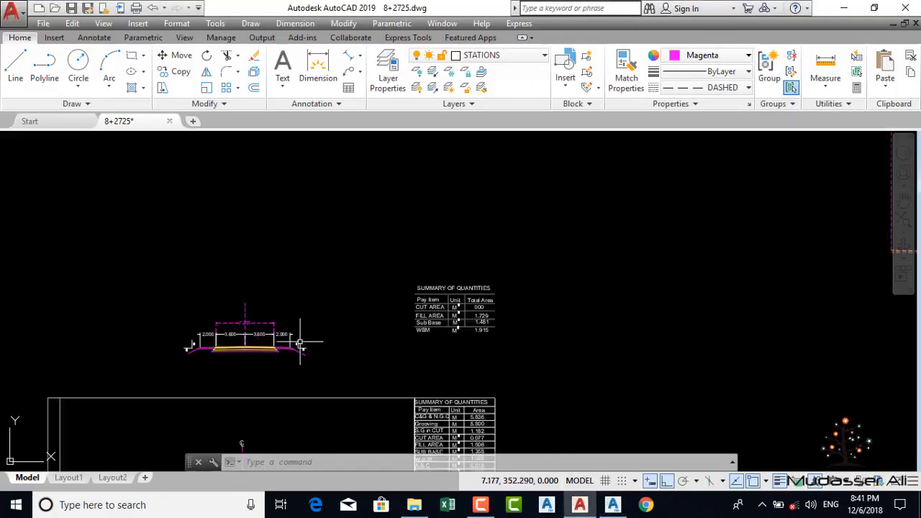
middle_drag(242, 439, 260, 358)
scroll(261, 358, down, 3)
scroll(304, 302, up, 6)
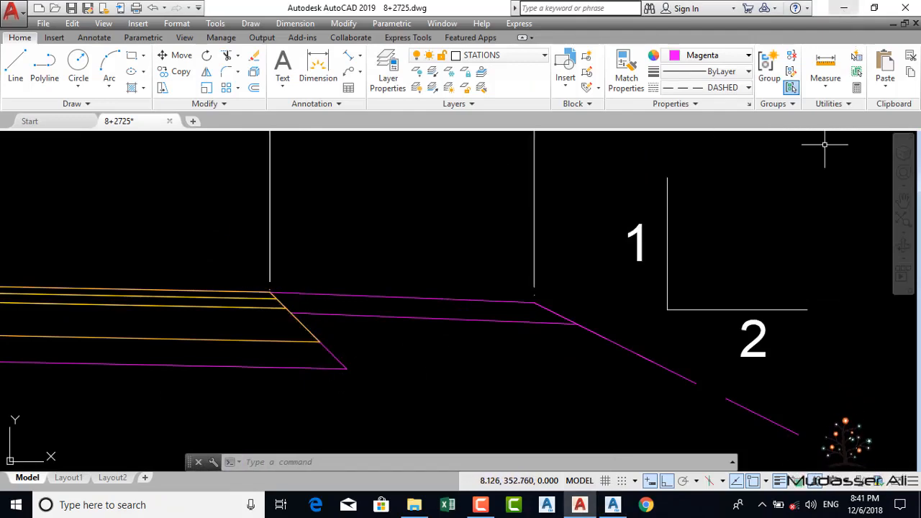
Step: Return to Subassembly Composer and examine point P5's intersection definition and the available point geometry types
click(849, 13)
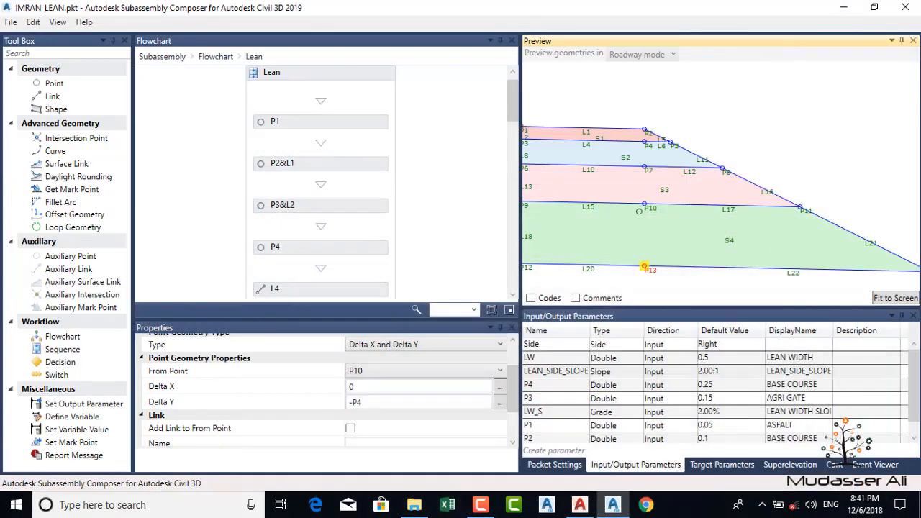
scroll(689, 147, up, 5)
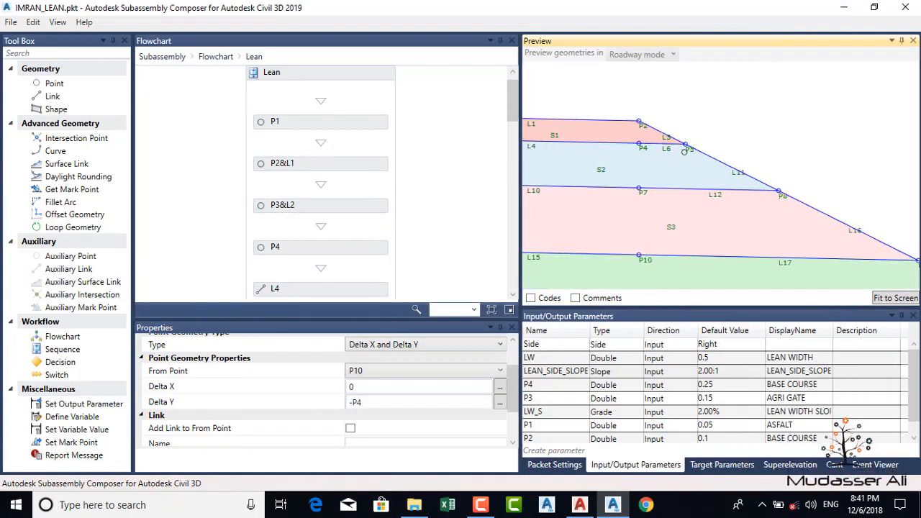
click(689, 145)
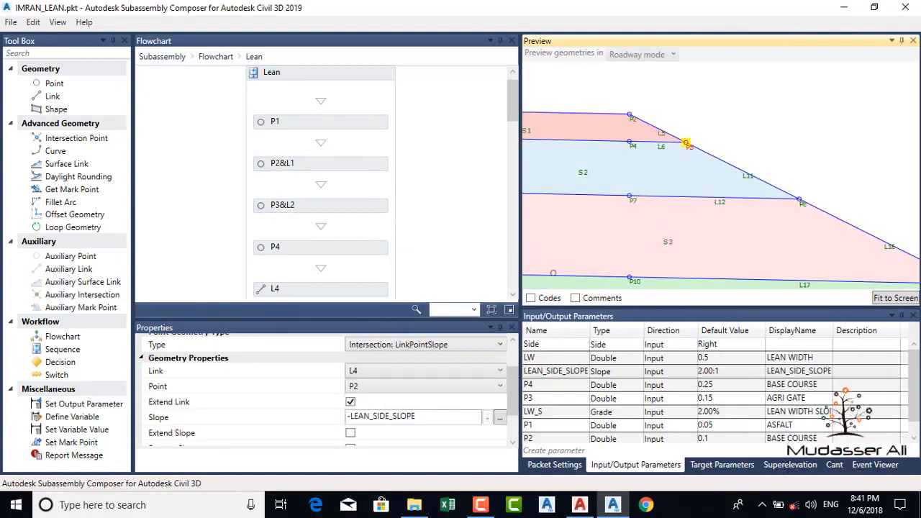
scroll(389, 177, down, 3)
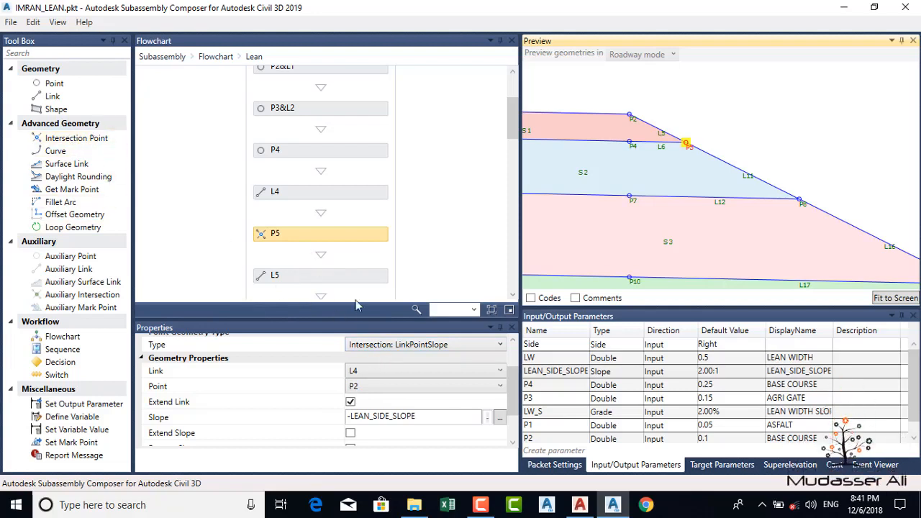
scroll(442, 387, up, 1)
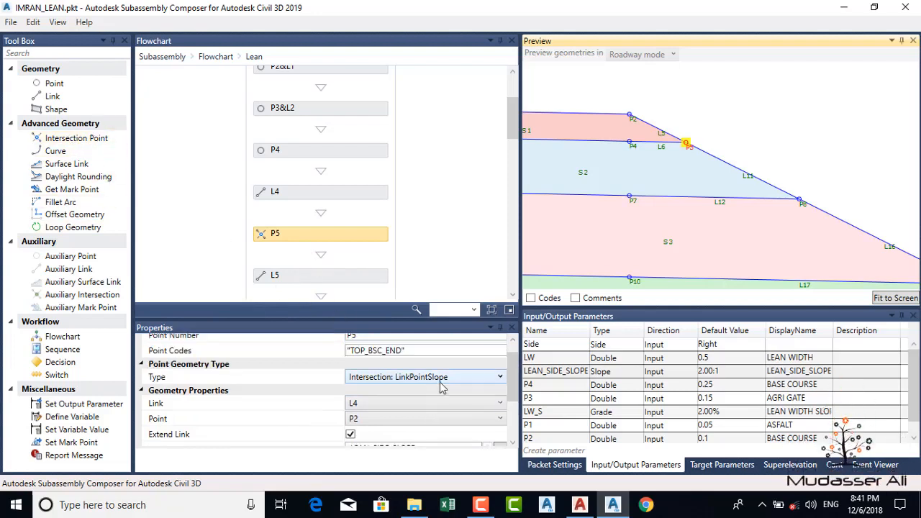
click(499, 378)
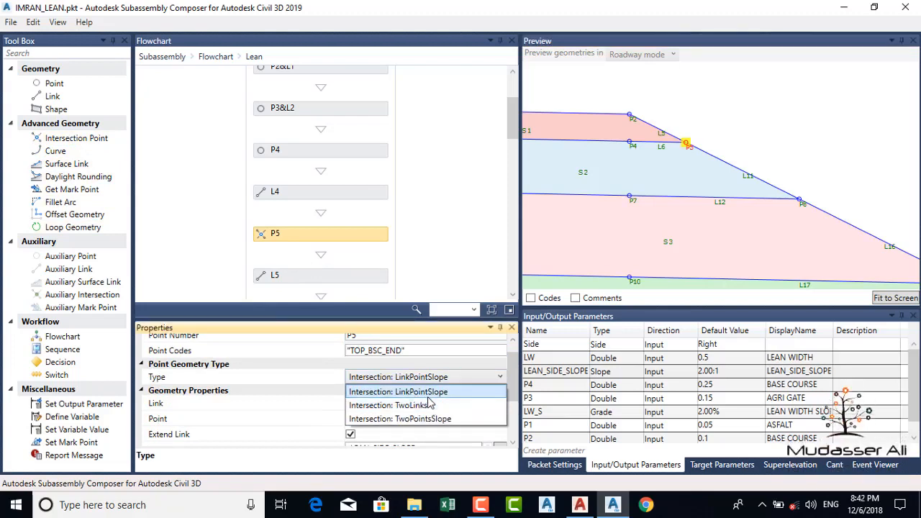
click(501, 378)
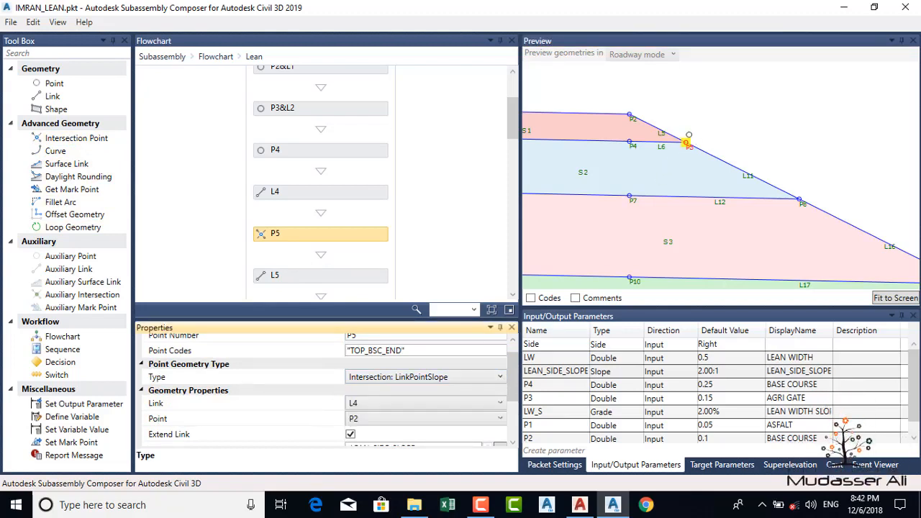
Step: Switch to AutoCAD and draw a small circle where the second pavement layer line meets the sloping edge
click(581, 505)
scroll(265, 292, up, 3)
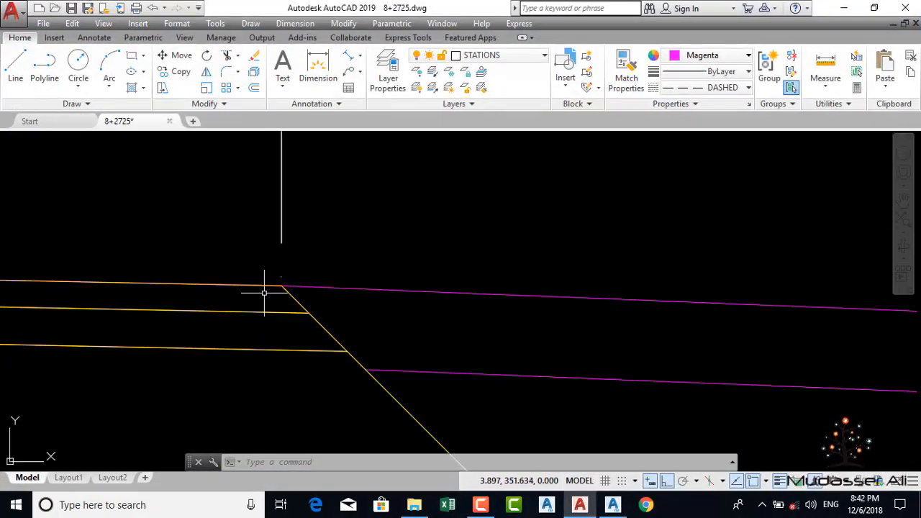
scroll(315, 345, up, 5)
text(c)
key(Return)
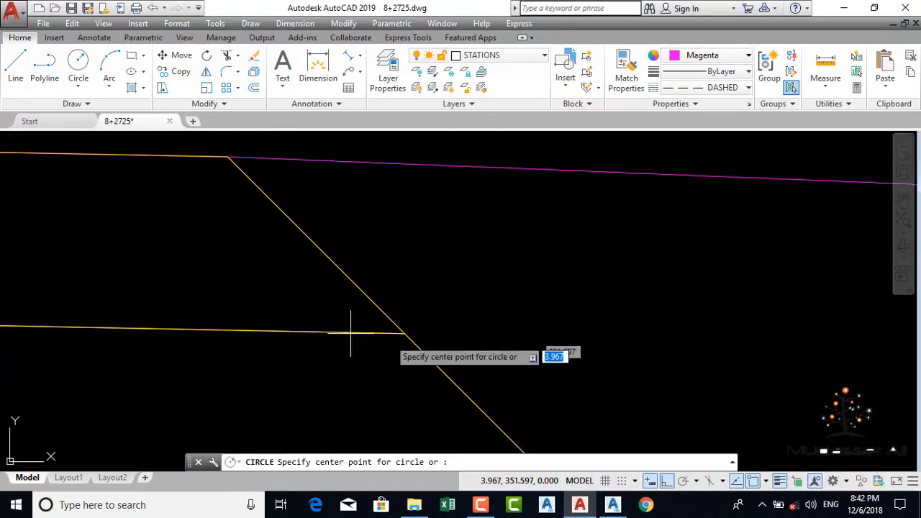
click(407, 334)
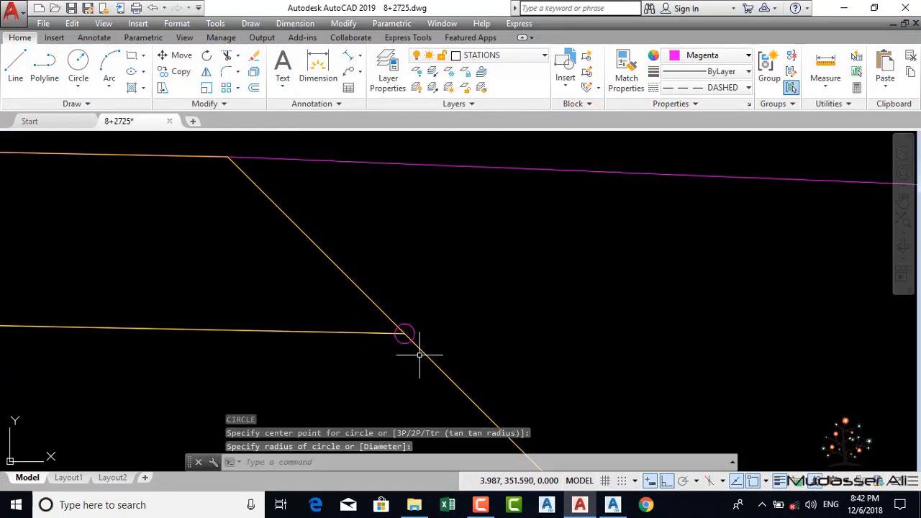
click(411, 337)
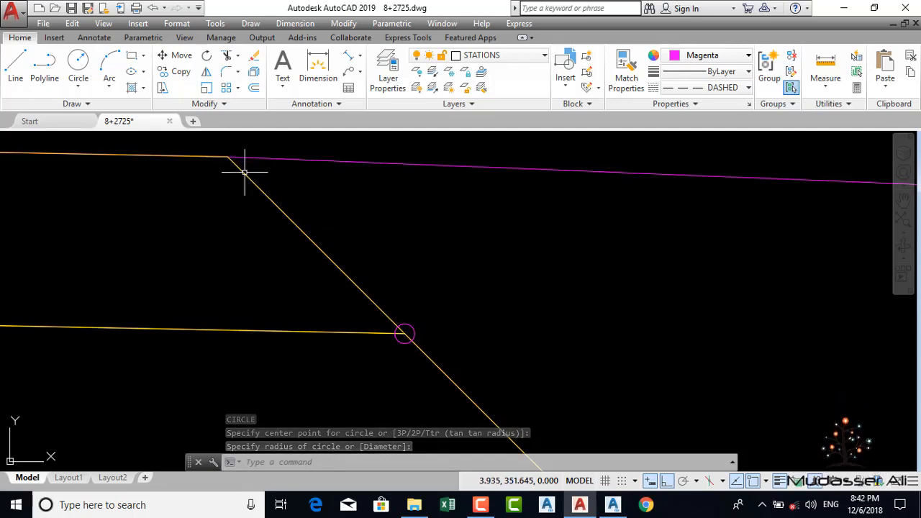
scroll(431, 223, down, 4)
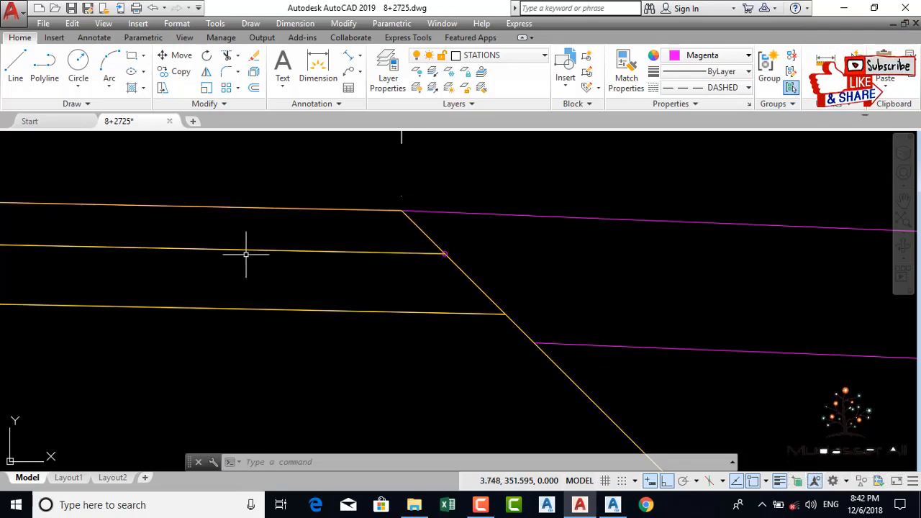
Step: Switch to Subassembly Composer and examine point P5's link, point and slope settings against the LEAN_SIDE_SLOPE parameter
click(613, 505)
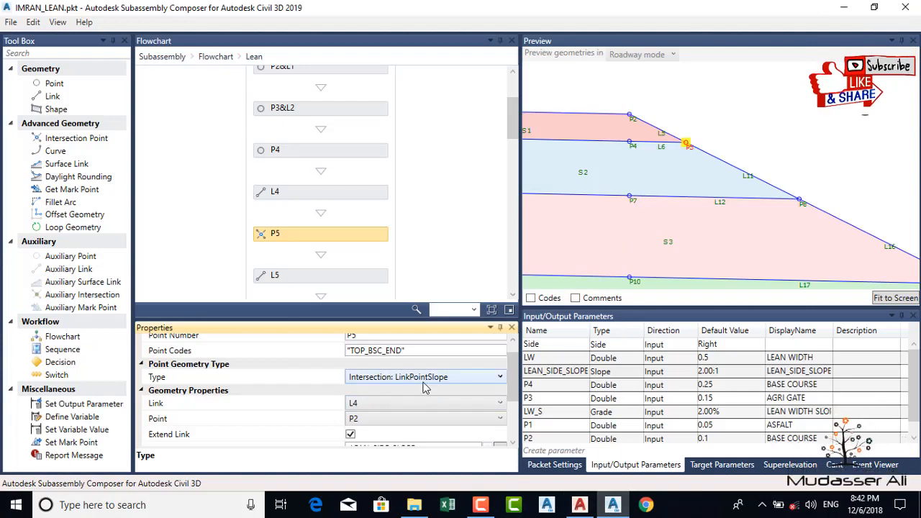
middle_drag(525, 153, 646, 175)
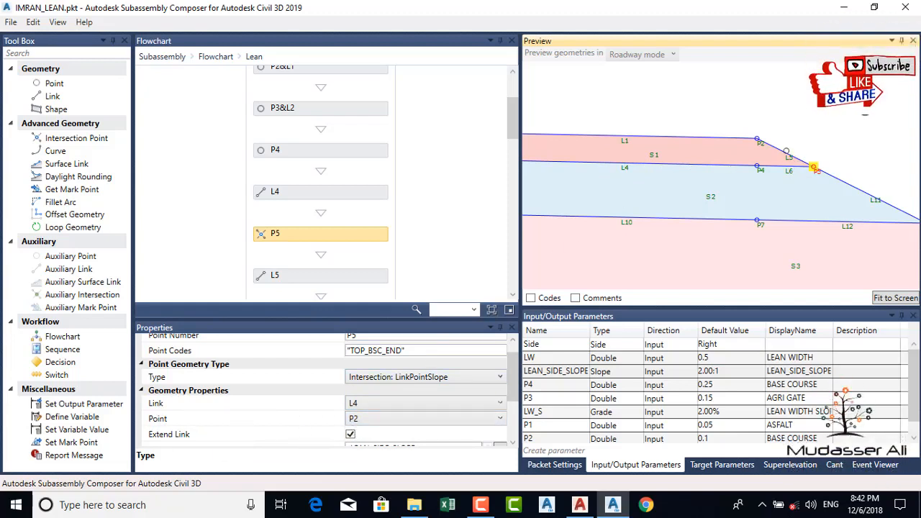
scroll(759, 140, up, 1)
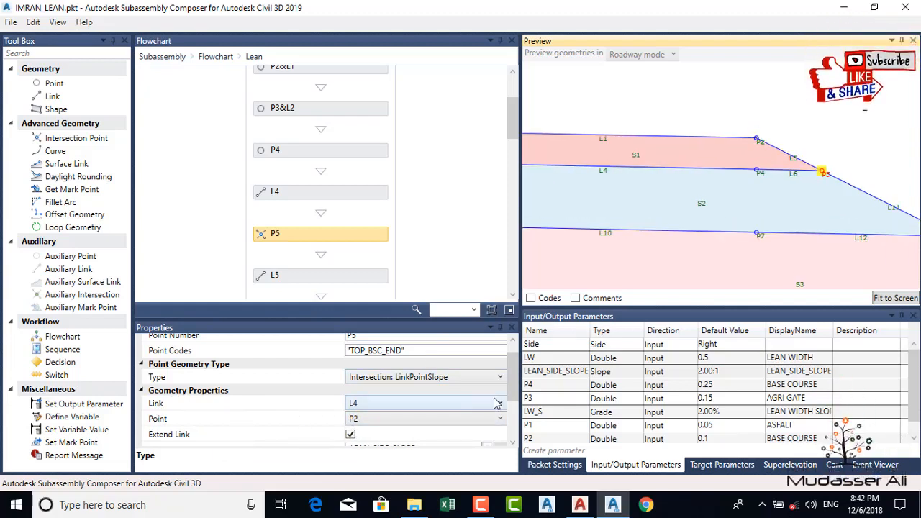
drag(513, 382, 515, 398)
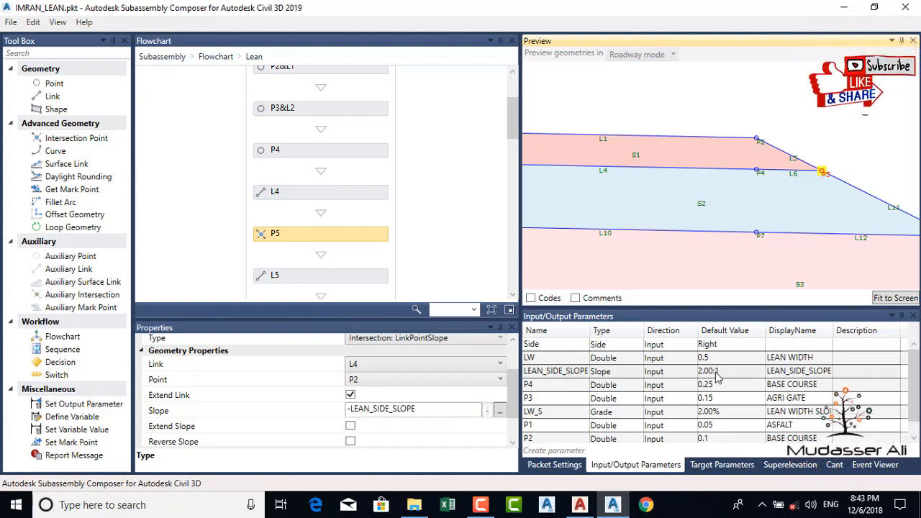
Step: Check the side slope in the AutoCAD cross-section and return to Subassembly Composer
click(579, 505)
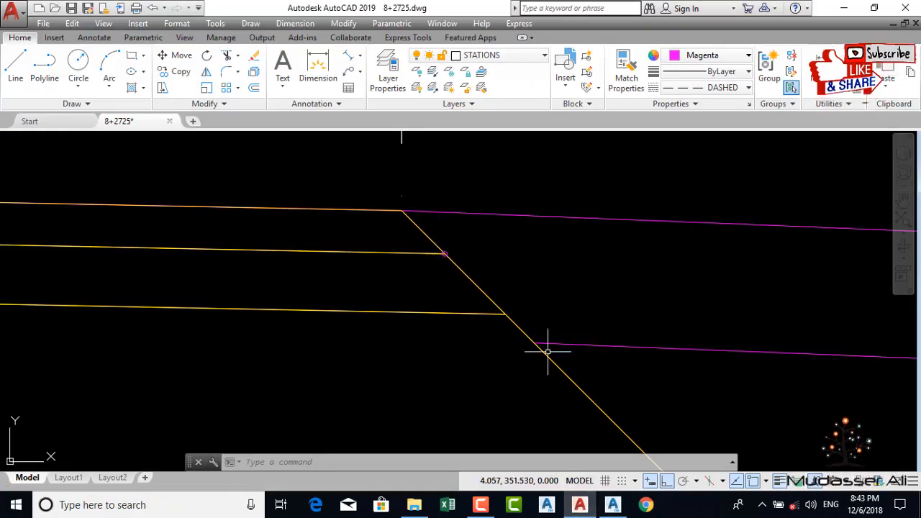
mouse_move(612, 505)
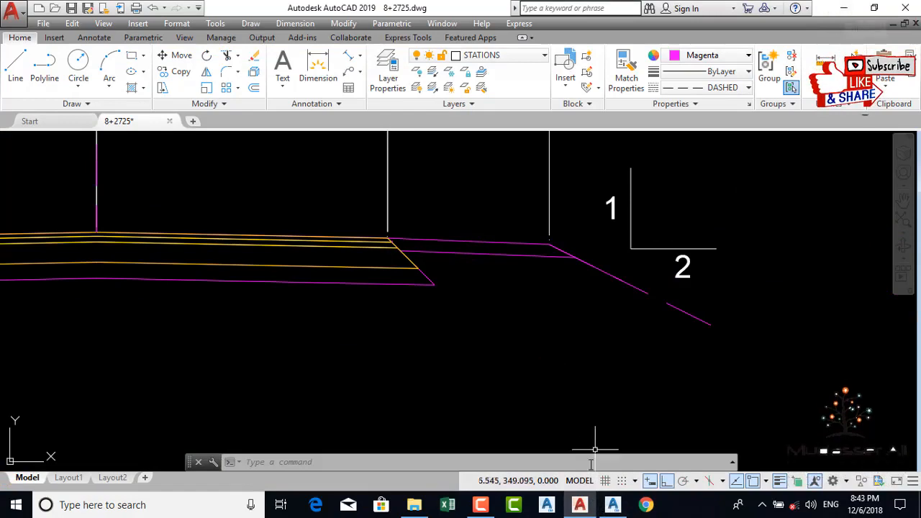
click(612, 505)
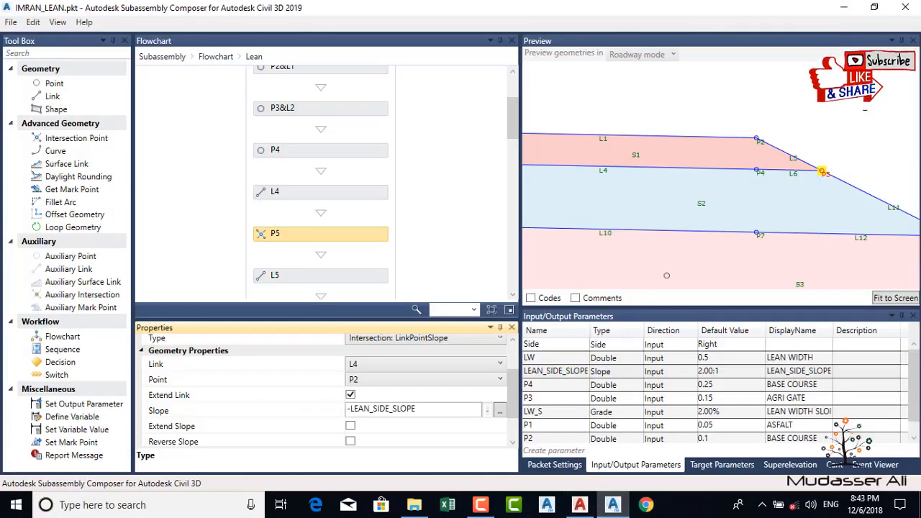
Step: Examine point P8's link, starting point and slope definition together with the adjoining layers in the preview
middle_drag(699, 216, 639, 203)
scroll(771, 197, down, 1)
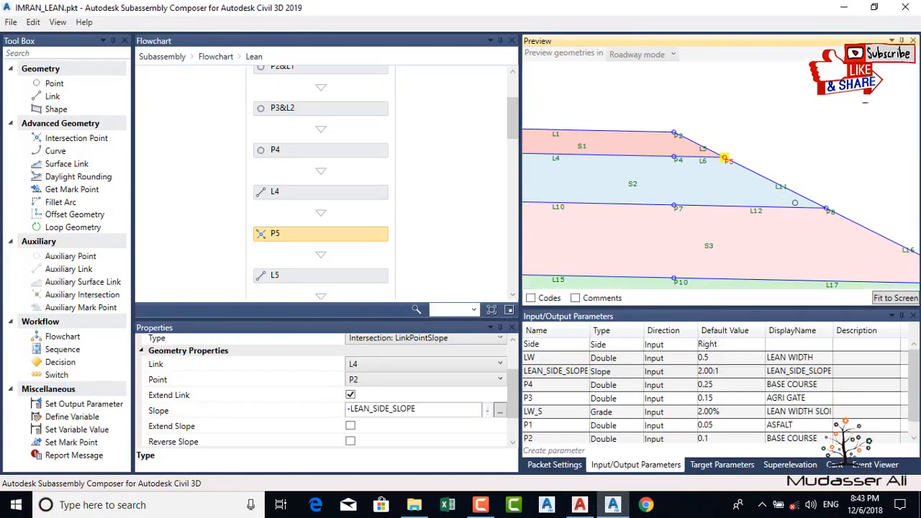
scroll(834, 208, up, 1)
click(831, 210)
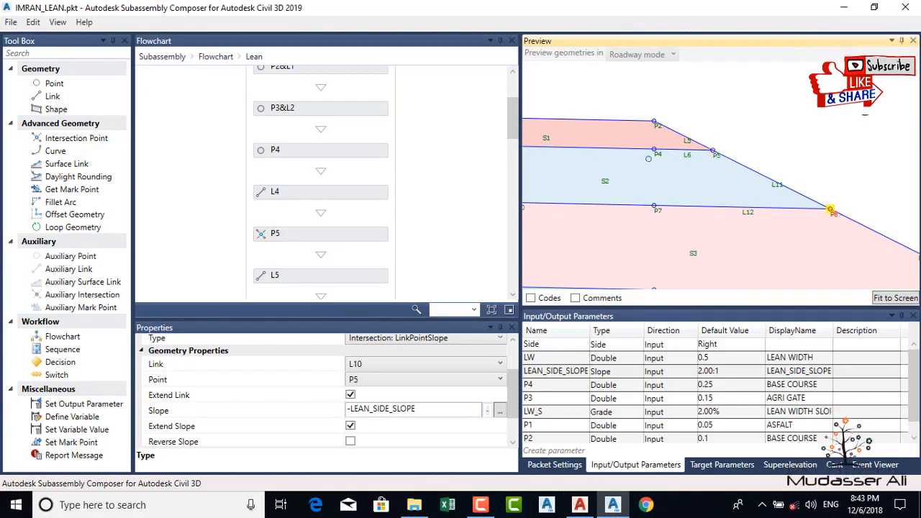
scroll(832, 211, up, 2)
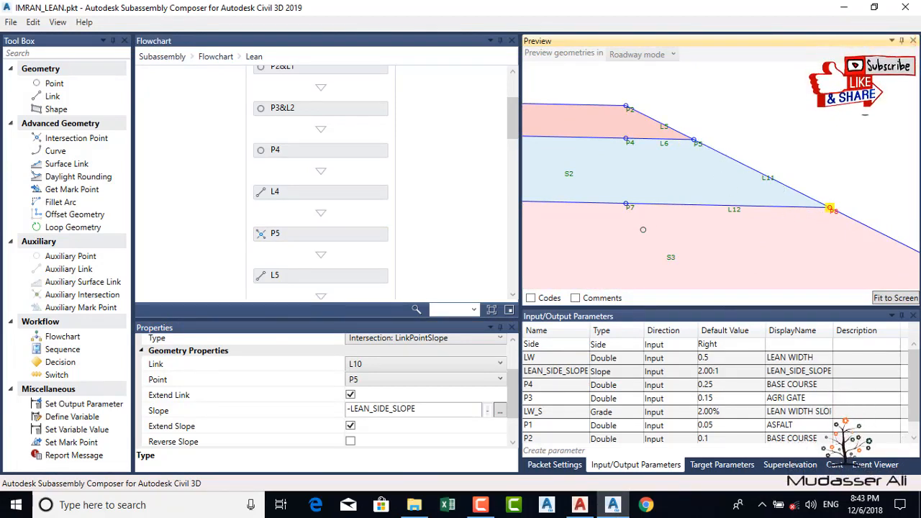
middle_drag(643, 230, 767, 227)
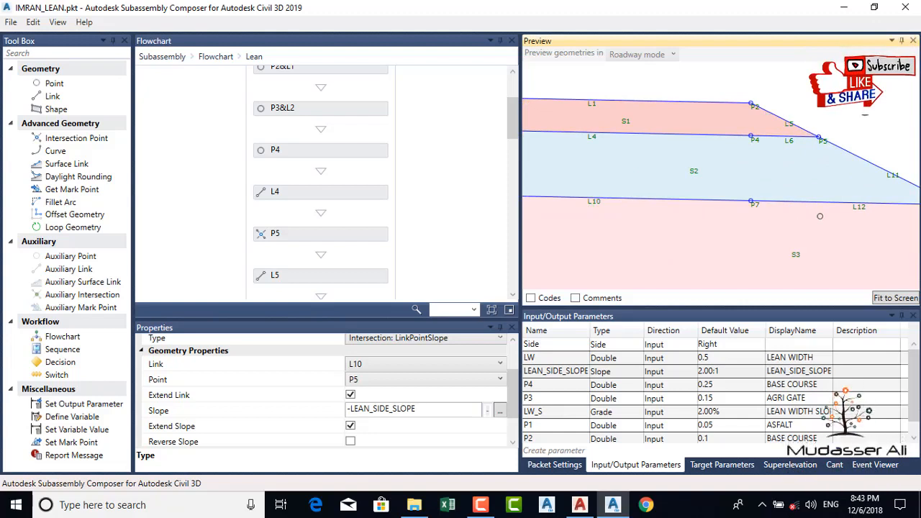
scroll(656, 191, down, 1)
middle_drag(854, 211, 761, 215)
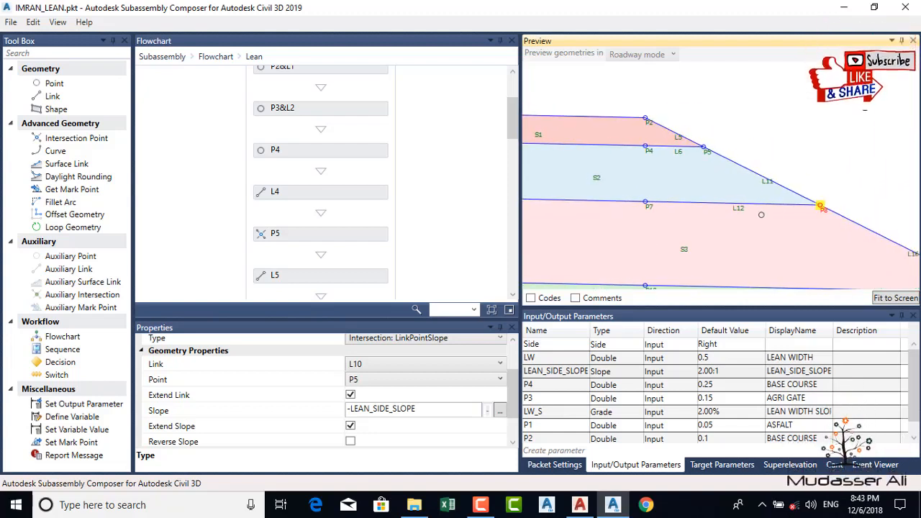
scroll(329, 216, down, 1)
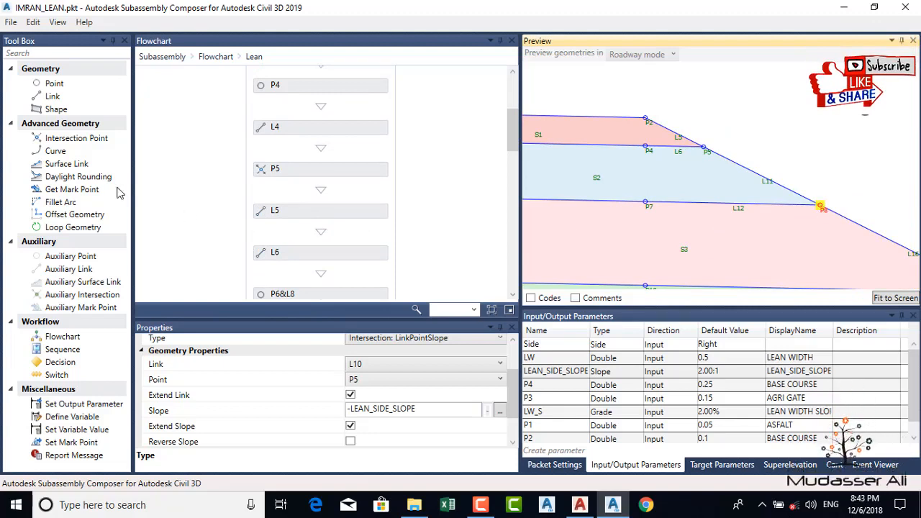
Step: Examine how intersection points P8 and P11 follow the side slope between the pavement layers in the preview
scroll(344, 244, down, 3)
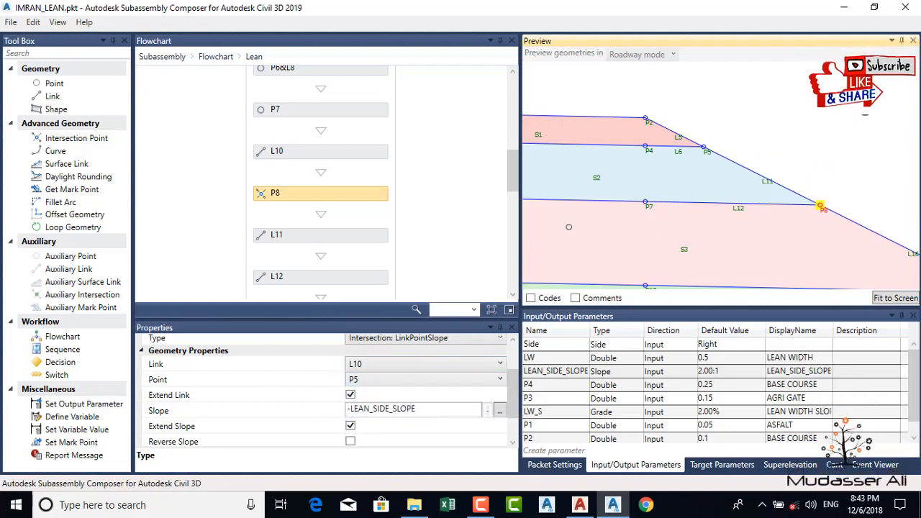
middle_drag(598, 221, 647, 220)
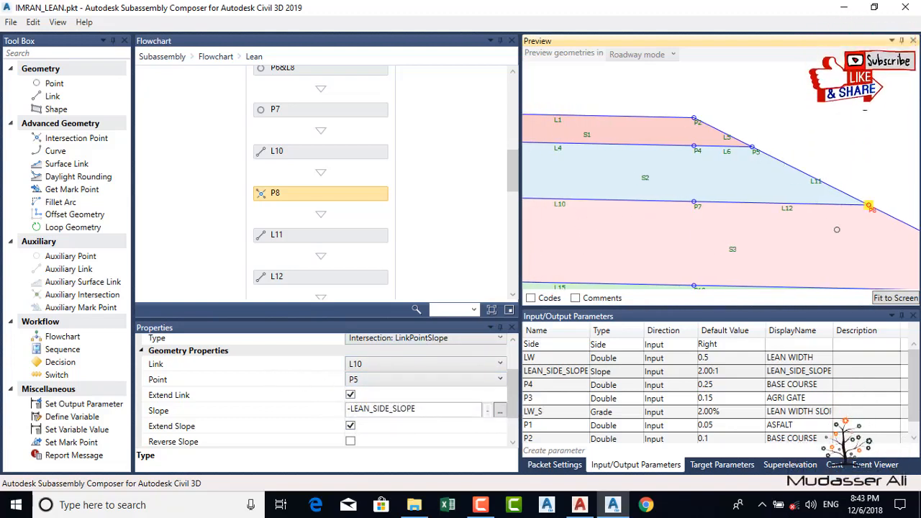
mouse_move(829, 225)
middle_down()
mouse_move(752, 162)
mouse_move(673, 158)
middle_up()
scroll(752, 162, down, 2)
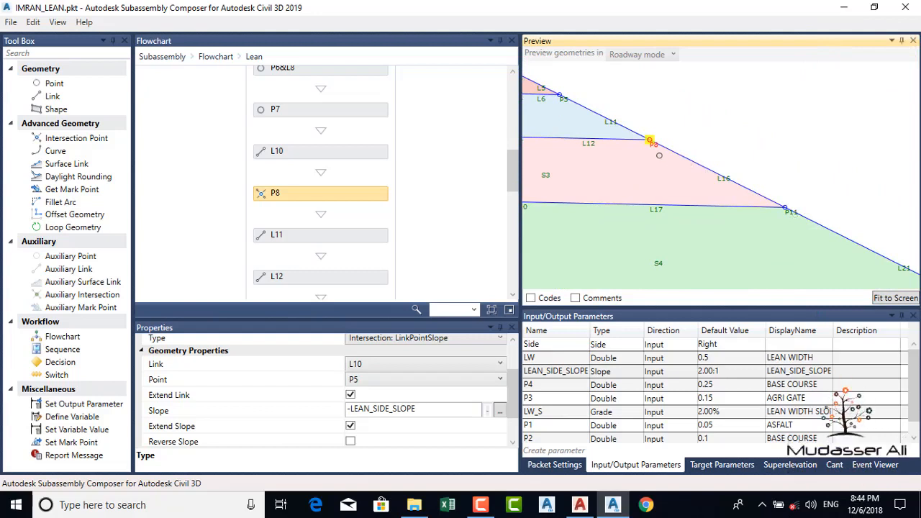
middle_drag(651, 144, 781, 140)
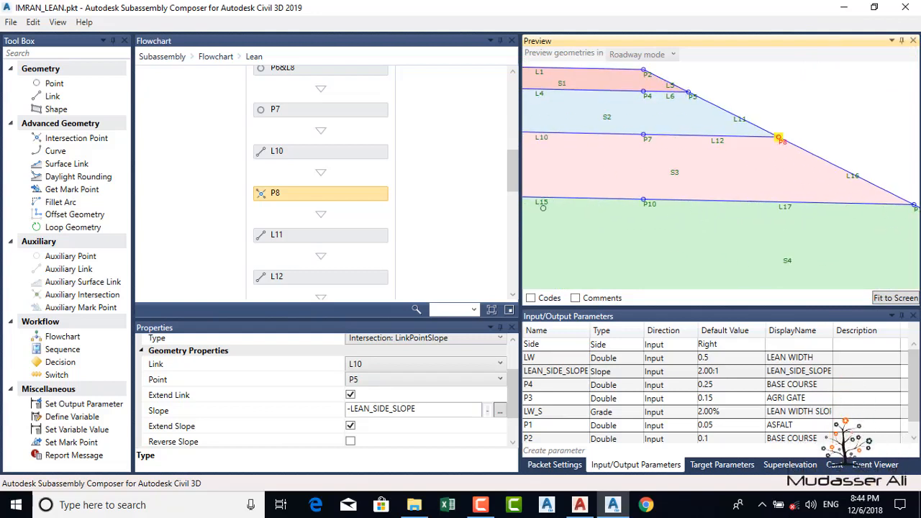
scroll(540, 200, down, 1)
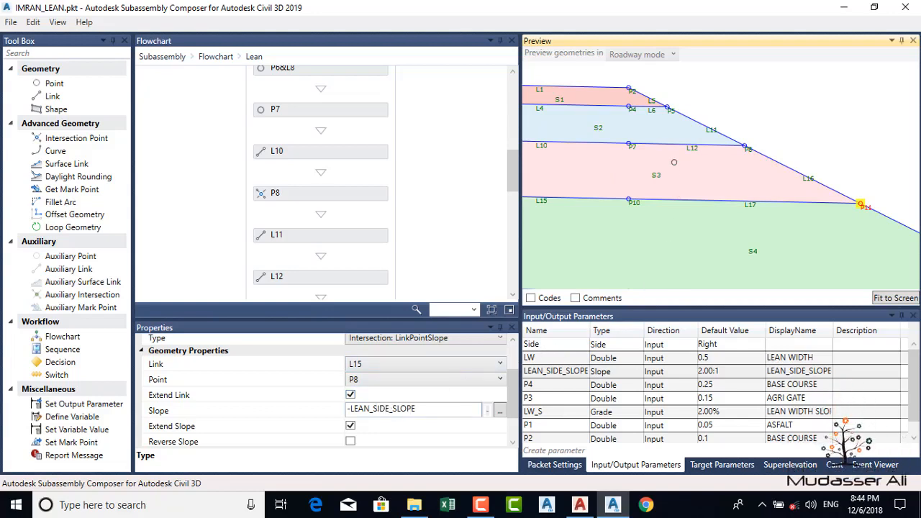
scroll(674, 162, down, 2)
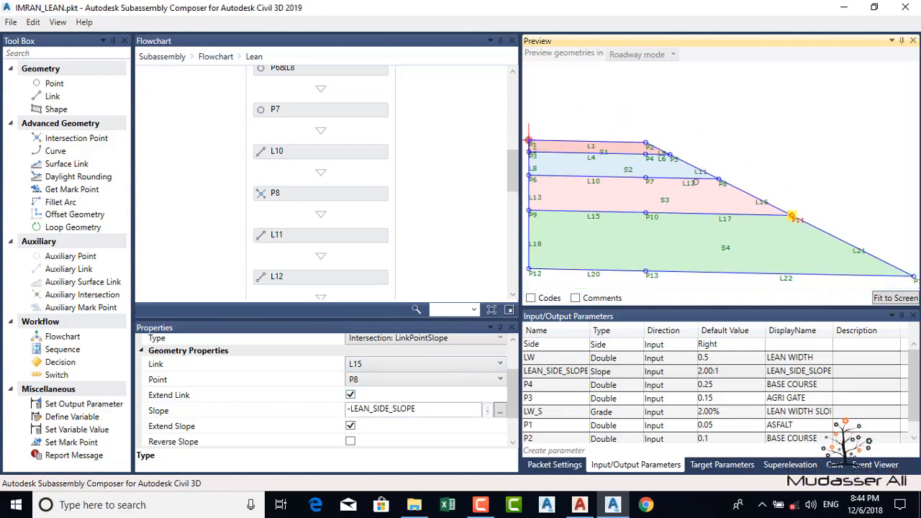
scroll(696, 182, down, 1)
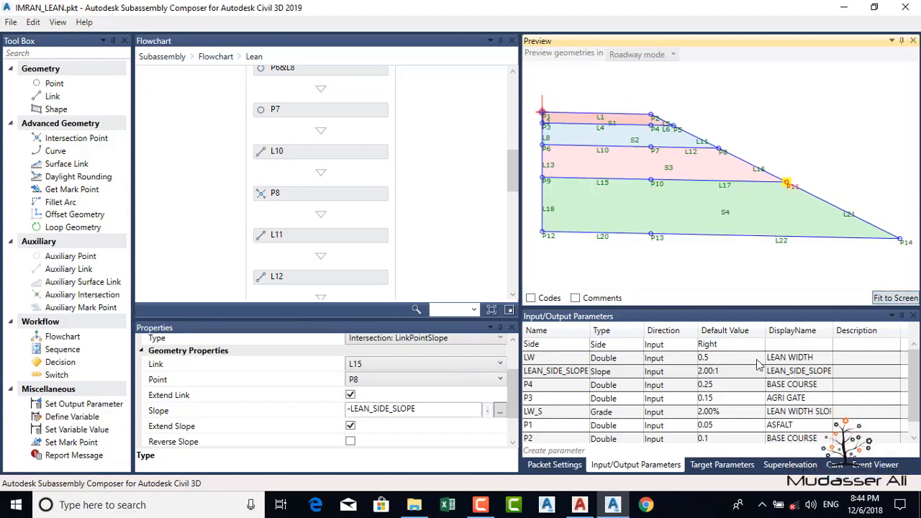
Step: Switch to AutoCAD, inspect the pavement layers' sloping edge in the cross-section, and return to Subassembly Composer
click(845, 8)
scroll(431, 251, down, 4)
middle_drag(370, 258, 411, 256)
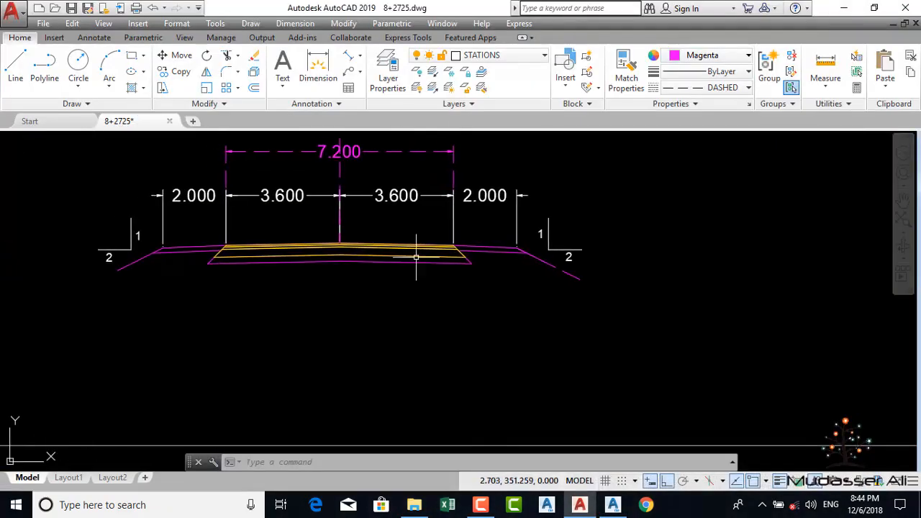
click(485, 505)
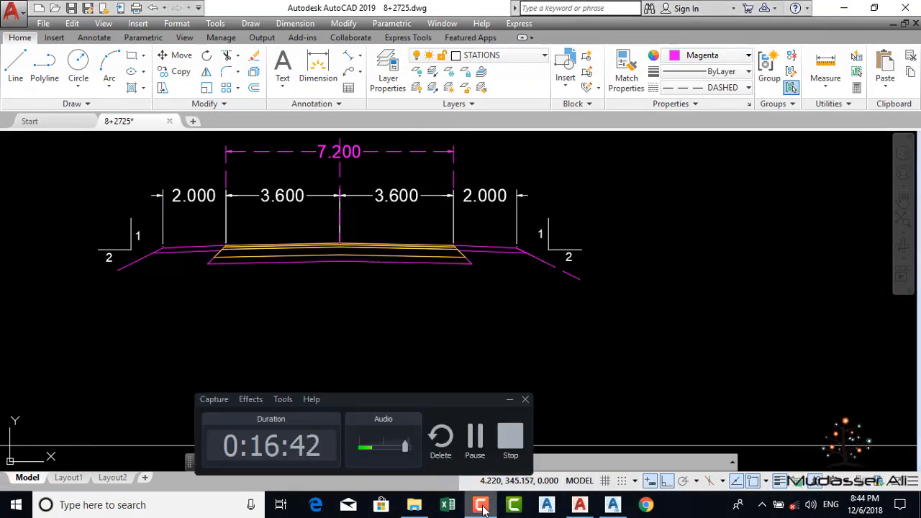
click(486, 505)
scroll(458, 260, up, 6)
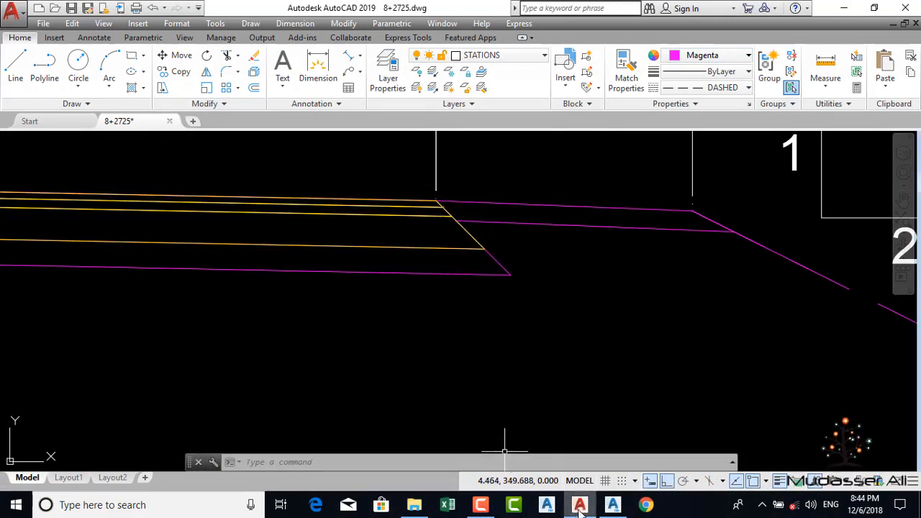
mouse_move(612, 504)
click(590, 435)
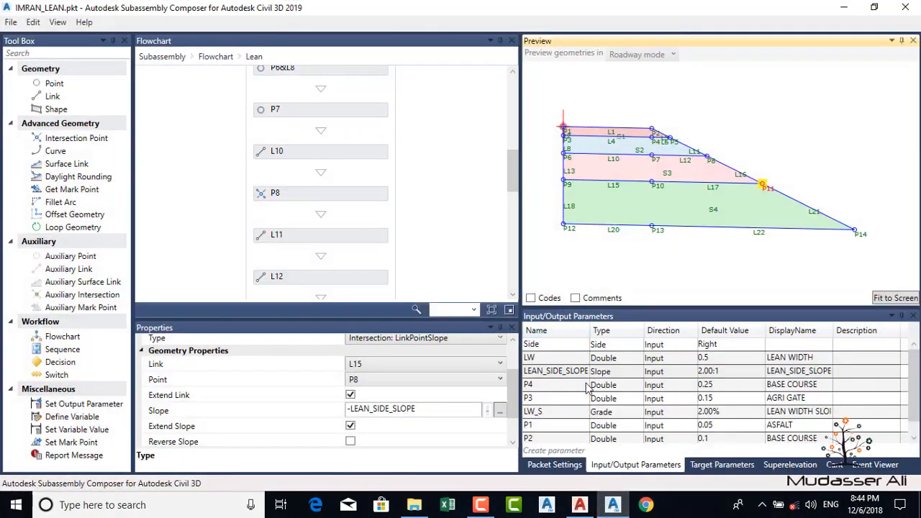
Step: Set the LEAN_SIDE_SLOPE default value to 4:1 and fit the whole section in the preview
double_click(720, 372)
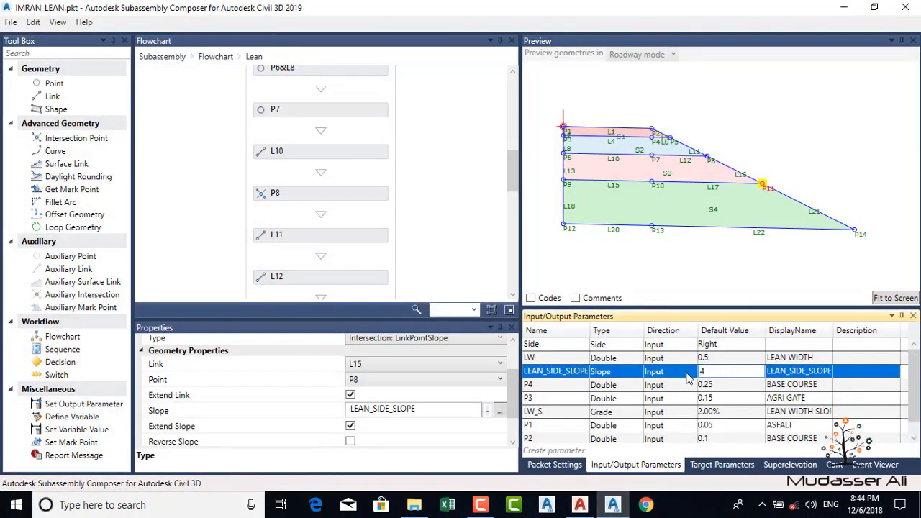
key(Return)
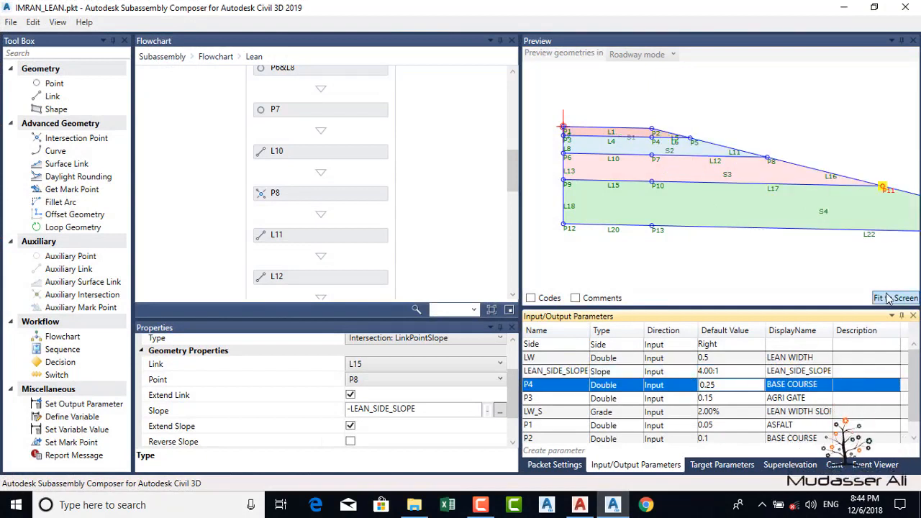
click(892, 297)
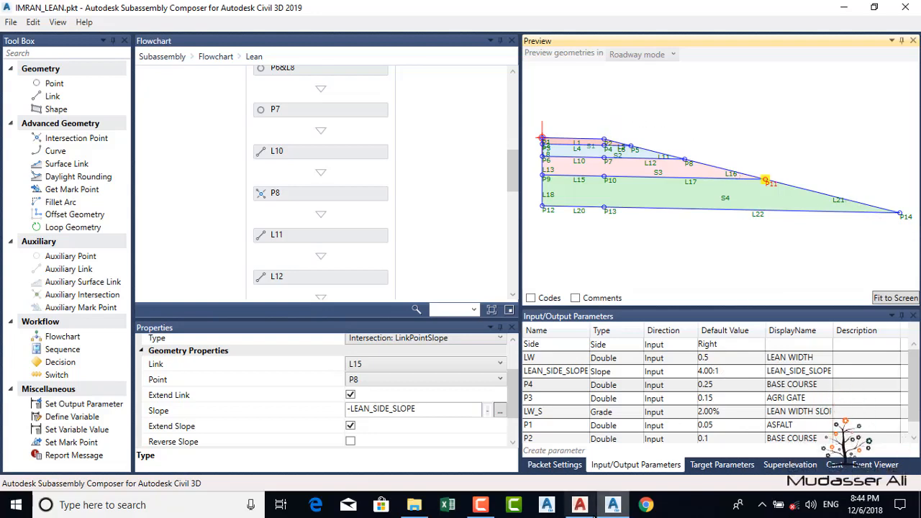
Step: Switch to AutoCAD, select the two shoulder lines beside the pavement edge for inspection, and return to Subassembly Composer
click(582, 506)
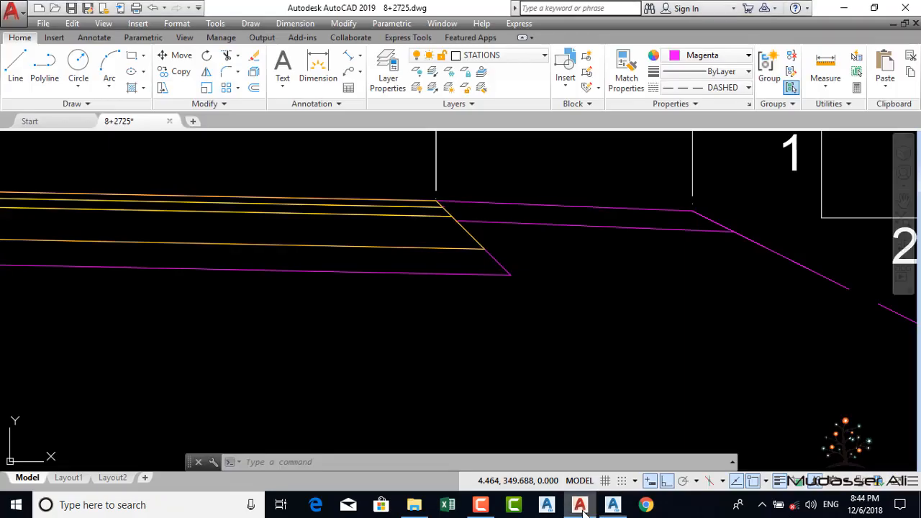
click(477, 203)
click(502, 222)
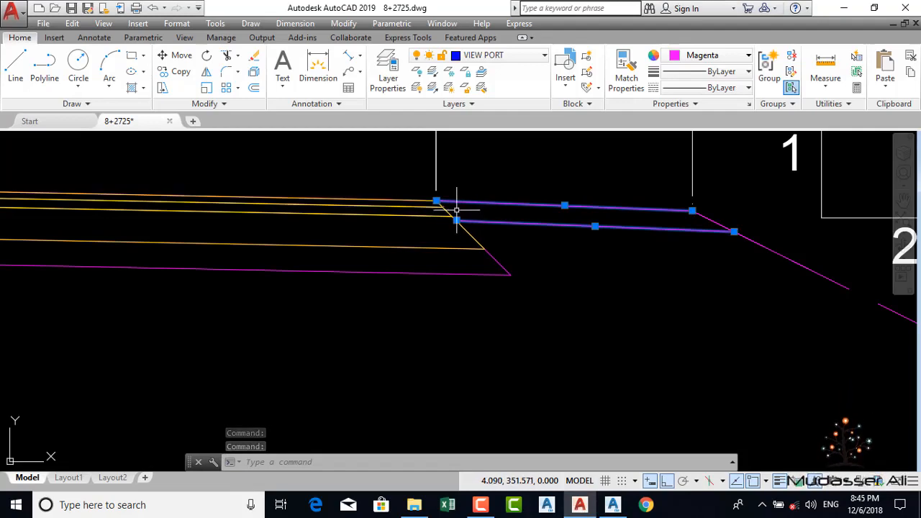
scroll(524, 264, down, 6)
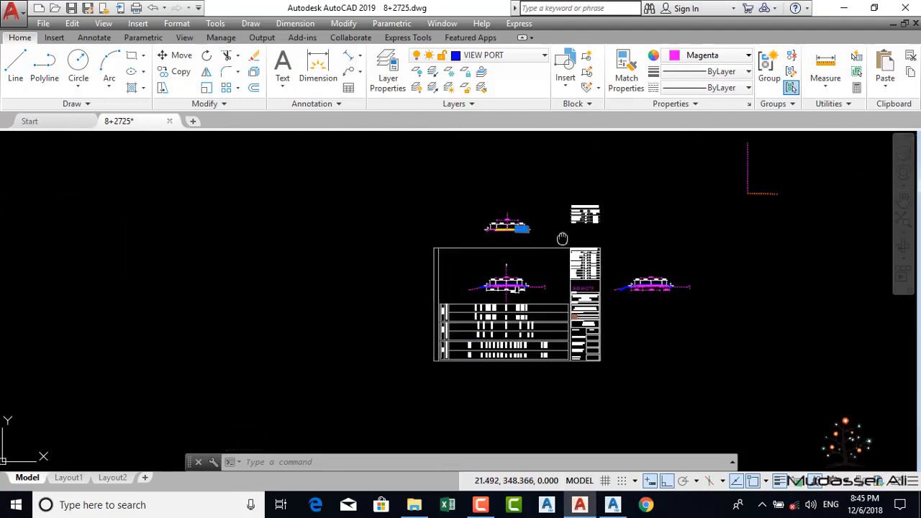
click(614, 505)
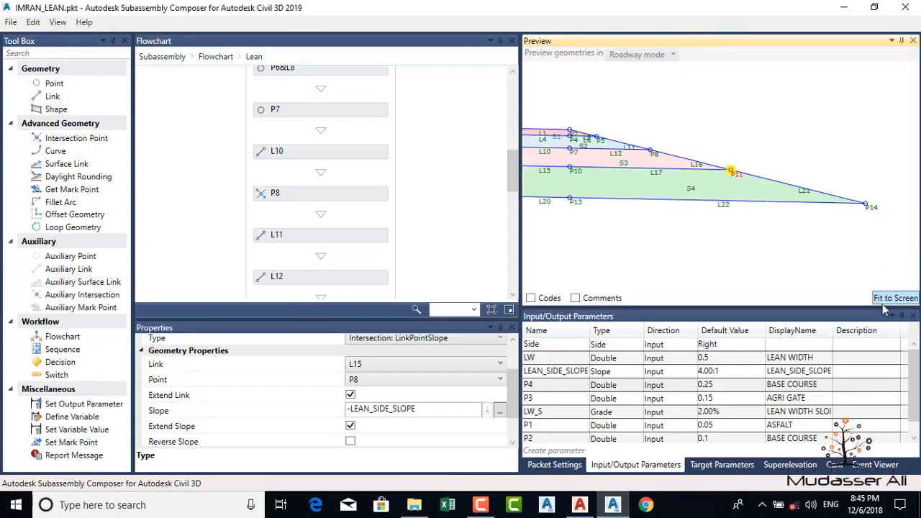
Step: Set the LEAN_SIDE_SLOPE default value to 2:1 and fit the whole section in the preview
click(727, 370)
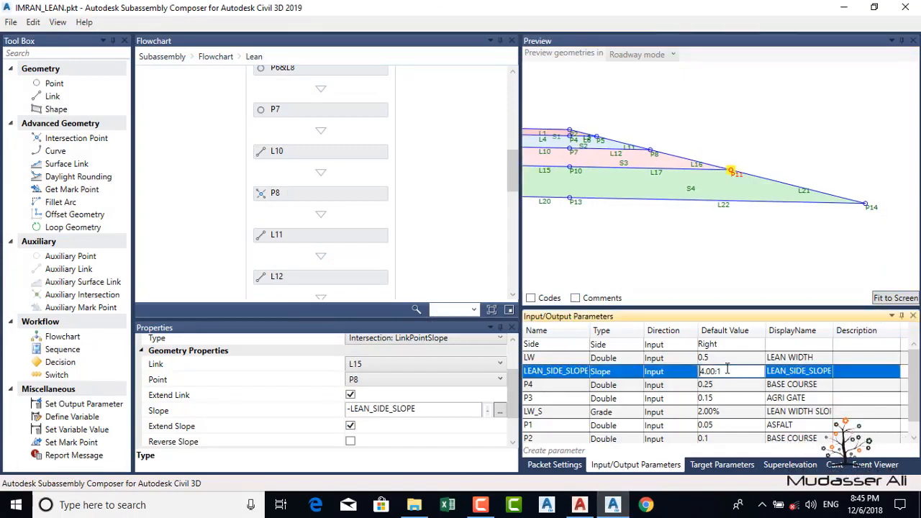
text(2)
key(Return)
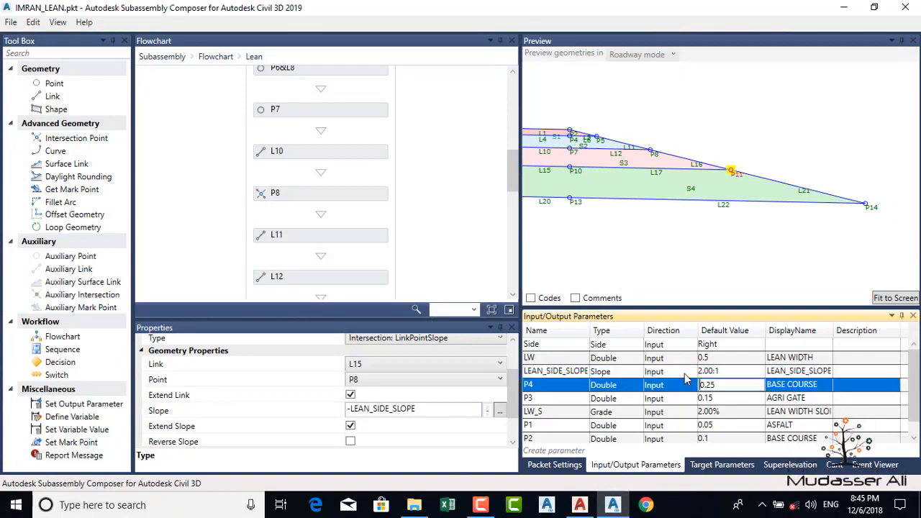
click(895, 298)
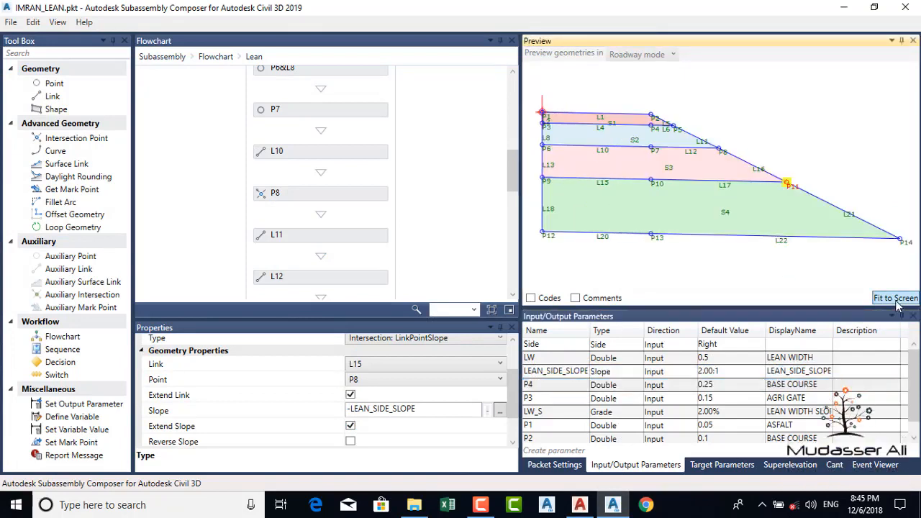
scroll(656, 185, down, 2)
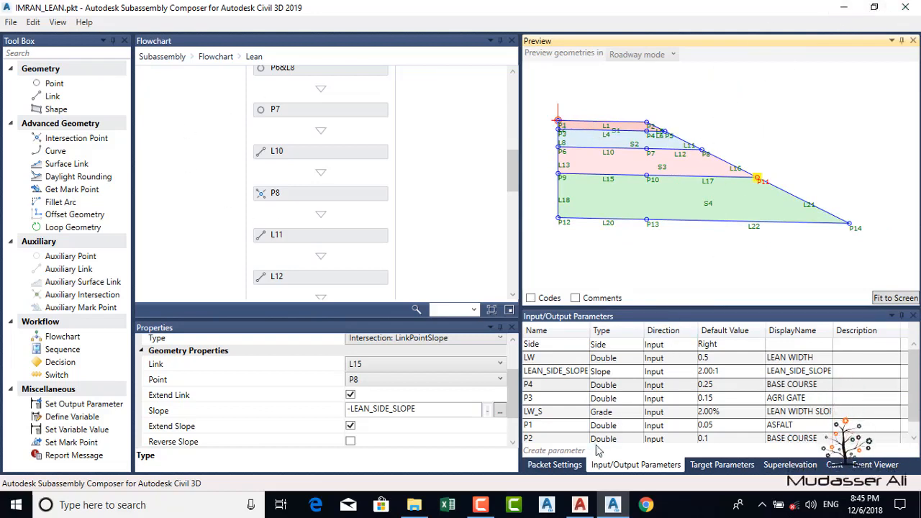
mouse_move(614, 508)
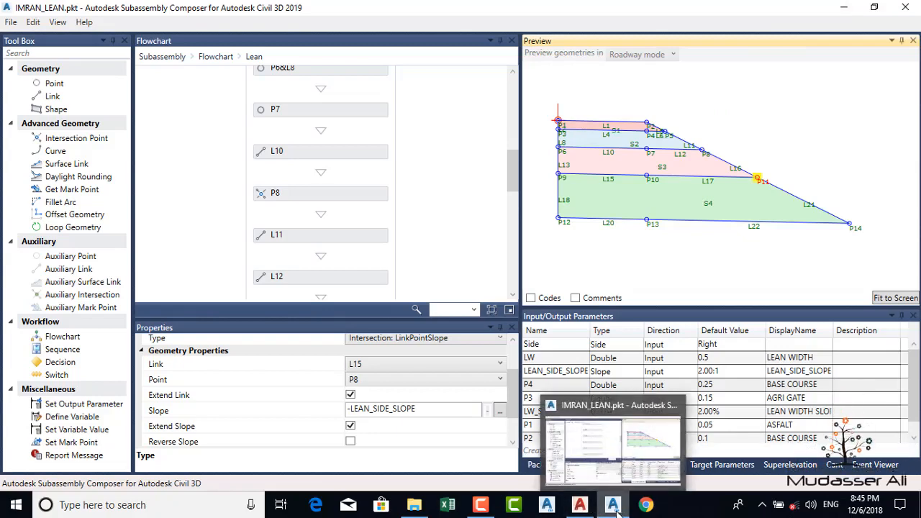
click(487, 507)
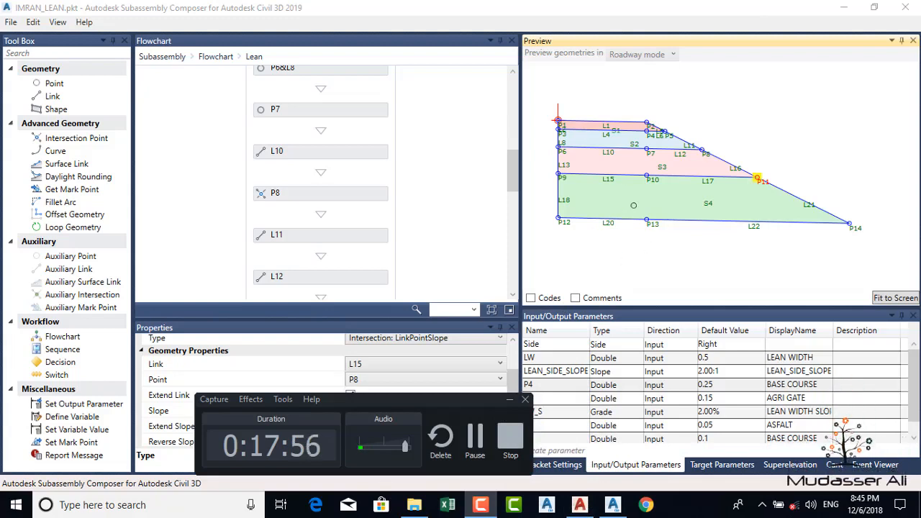
click(510, 401)
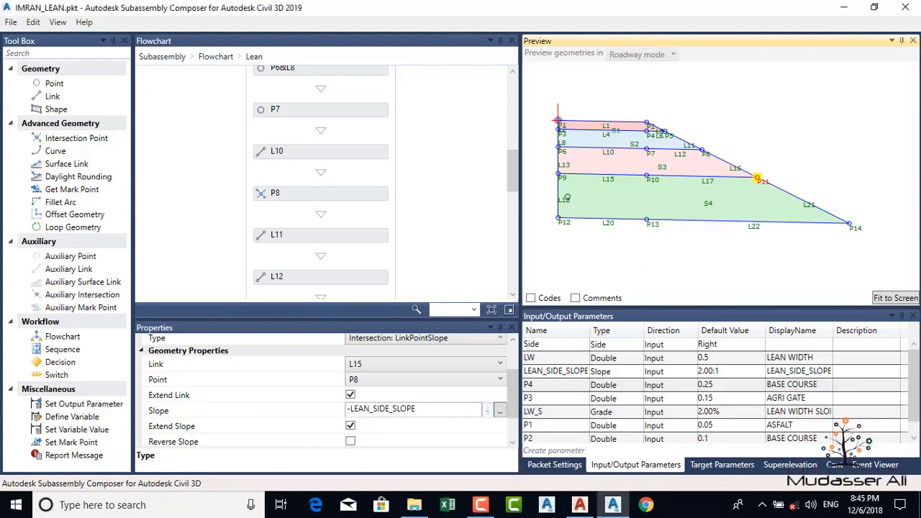
Step: Display the codes in the preview, examine the point and layer shape codes, and fit the section to the screen
click(530, 298)
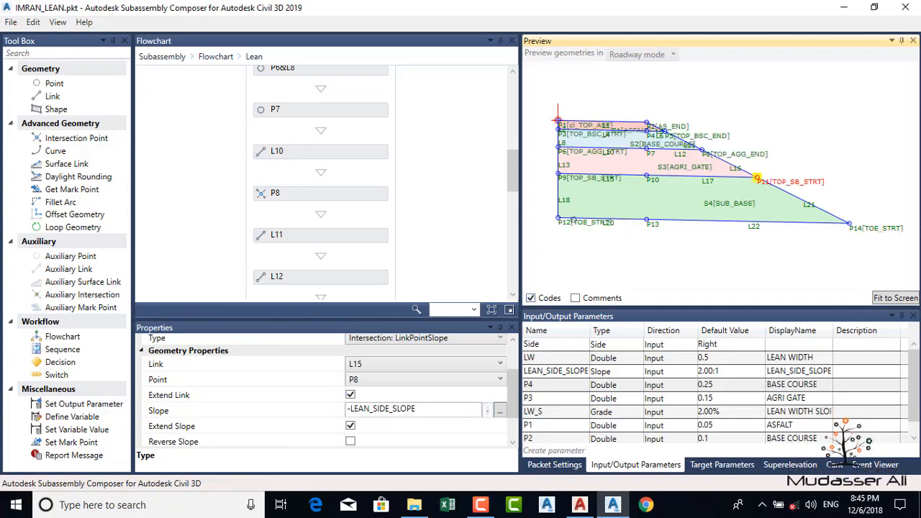
scroll(575, 137, up, 4)
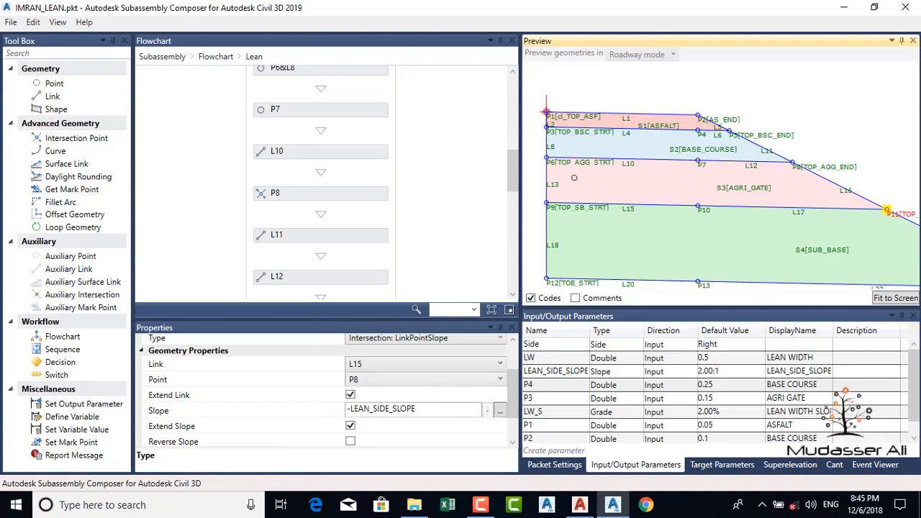
scroll(574, 179, down, 1)
middle_drag(747, 216, 636, 193)
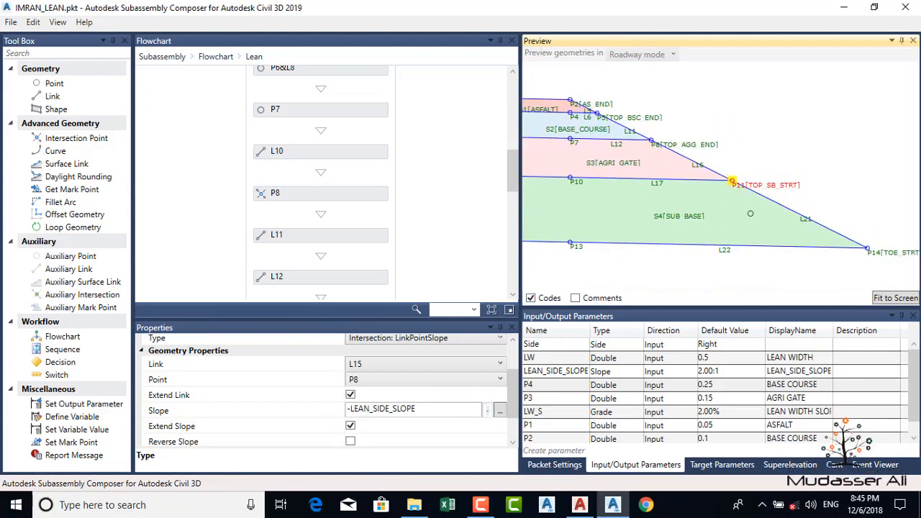
click(883, 300)
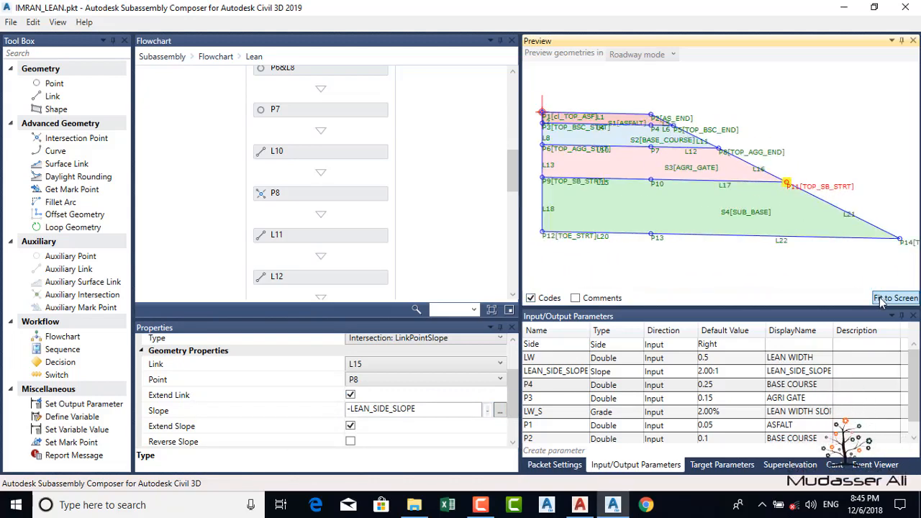